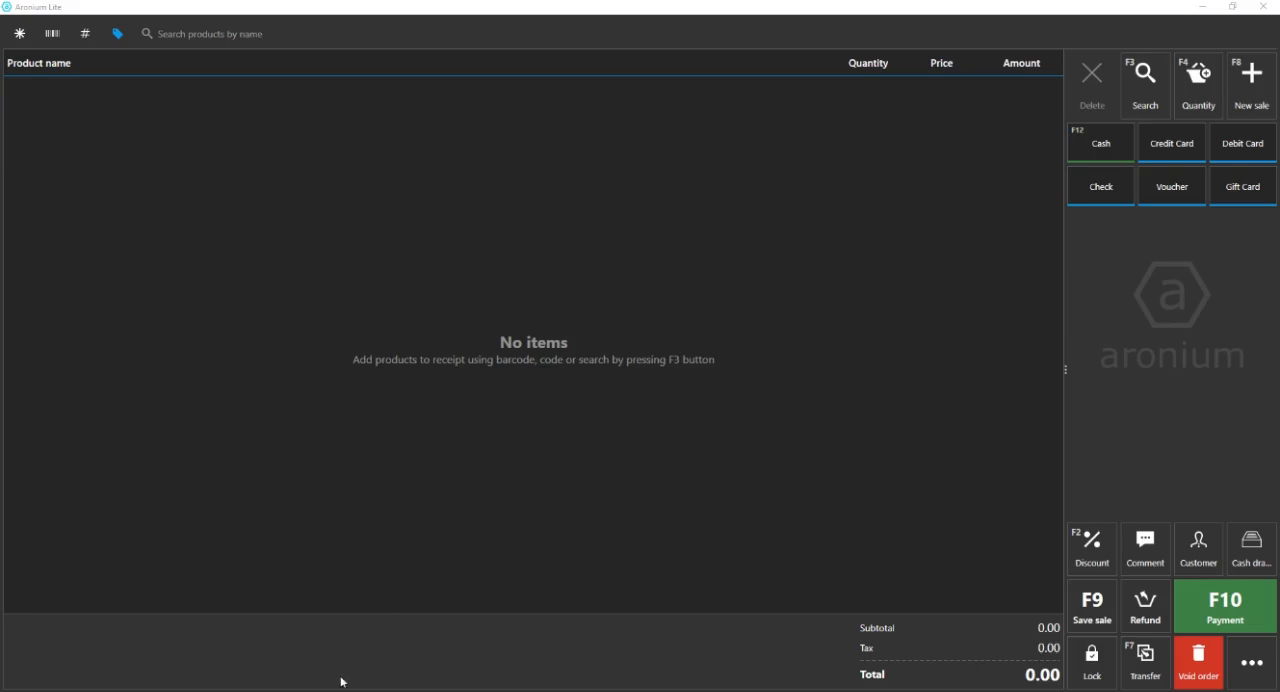
Switch to the WordPad note and go through its four Aronium topics: cut-off receipts, multiple prices and units, slow performance, and consistent database backups.
click(440, 690)
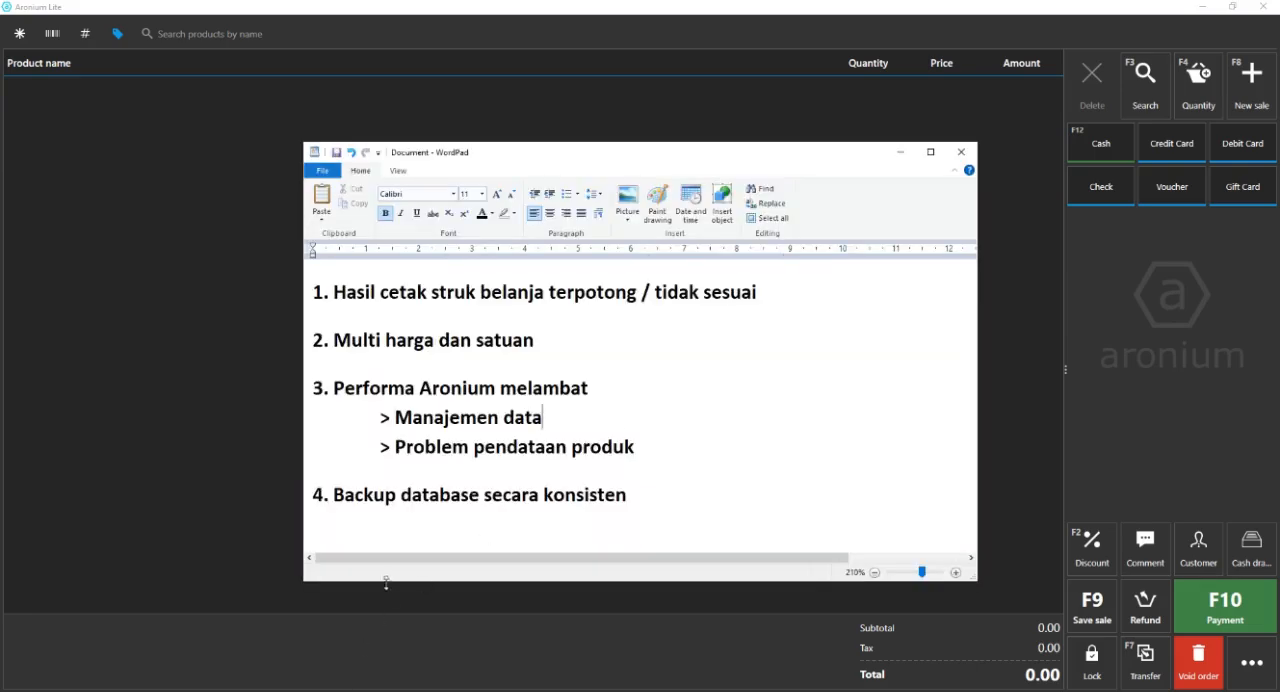
drag(650, 500, 300, 298)
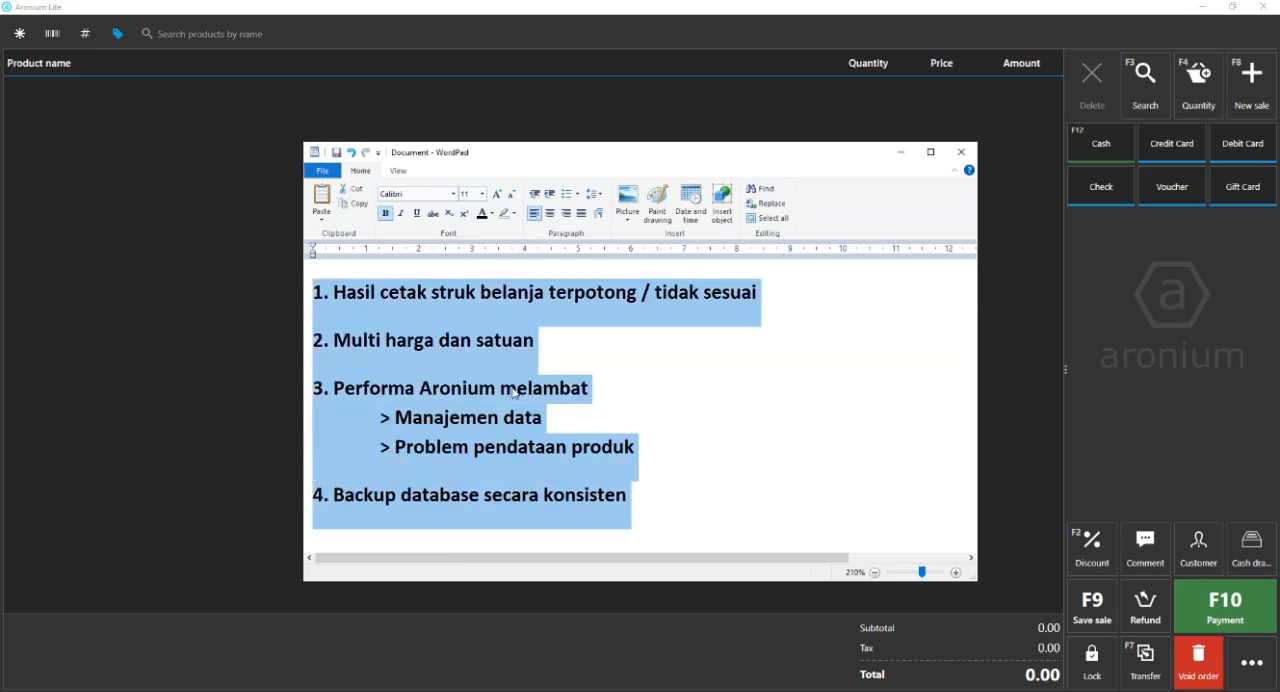
click(575, 370)
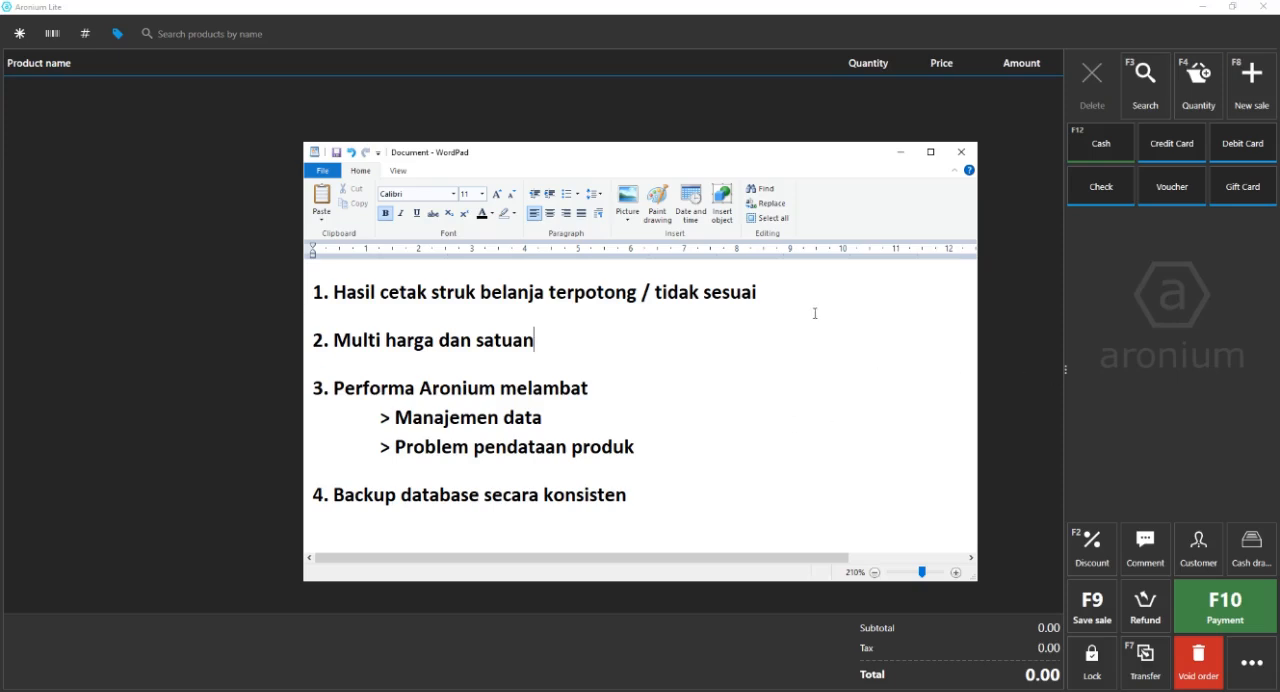
triple_click(780, 291)
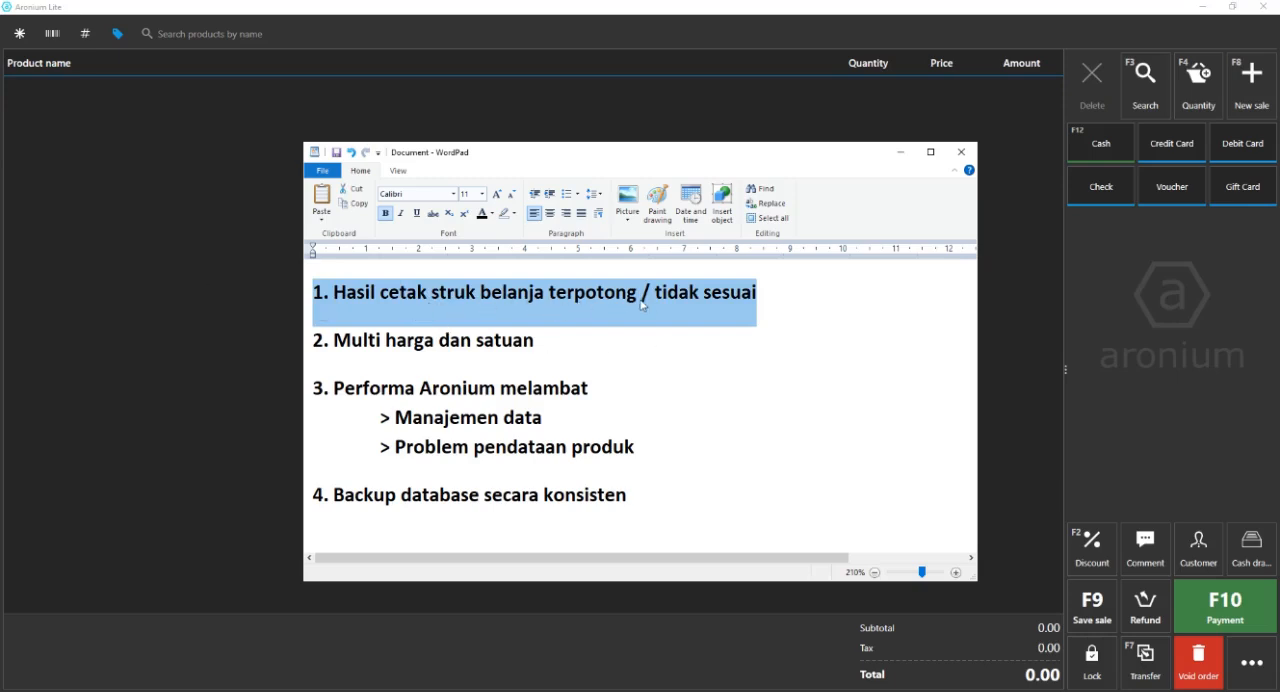
click(727, 288)
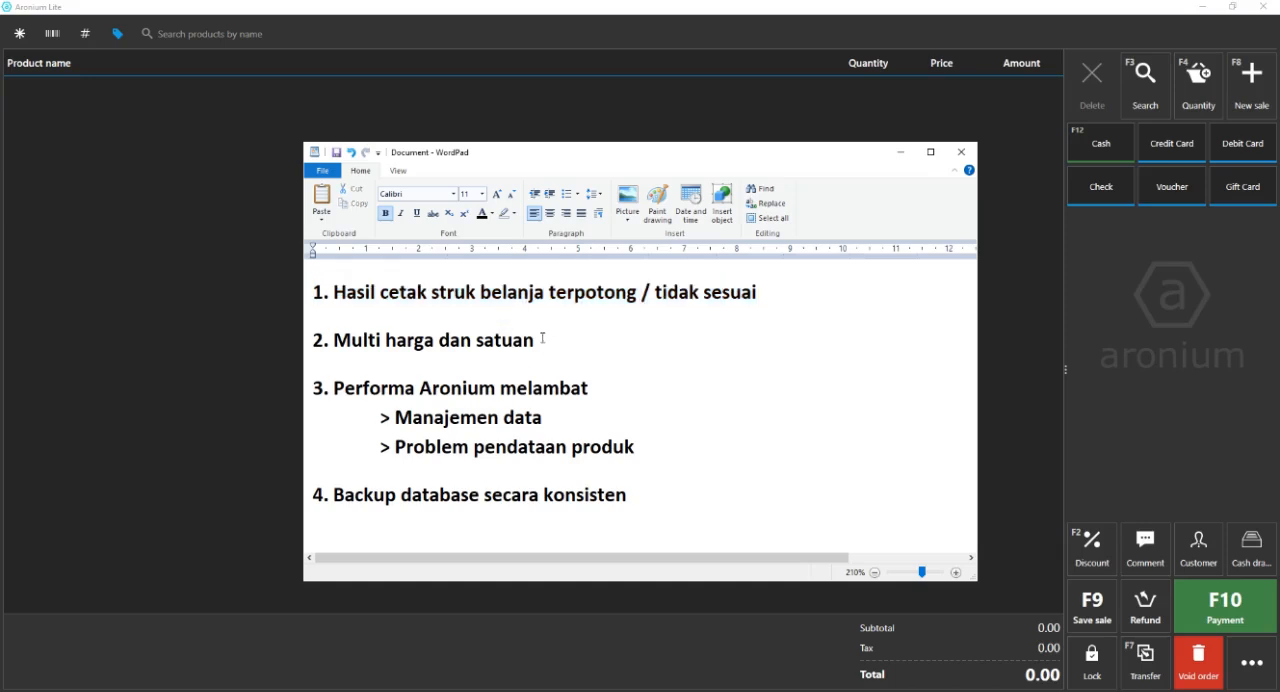
drag(545, 340, 273, 354)
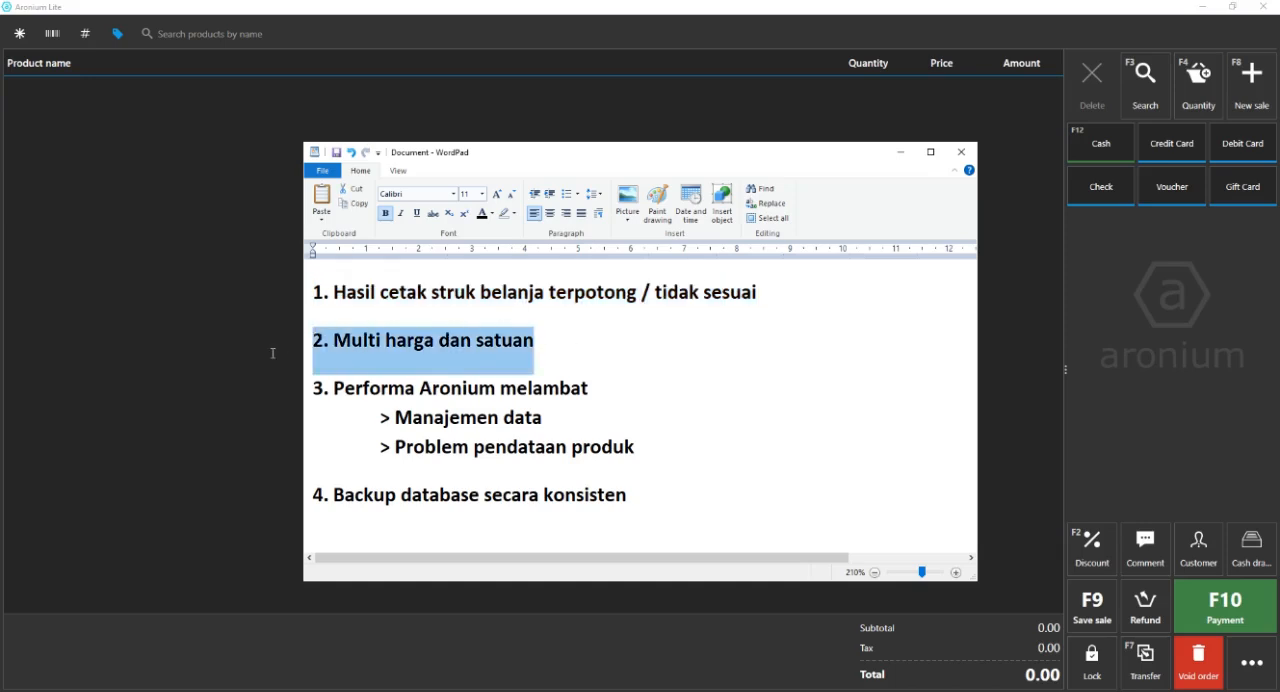
click(702, 357)
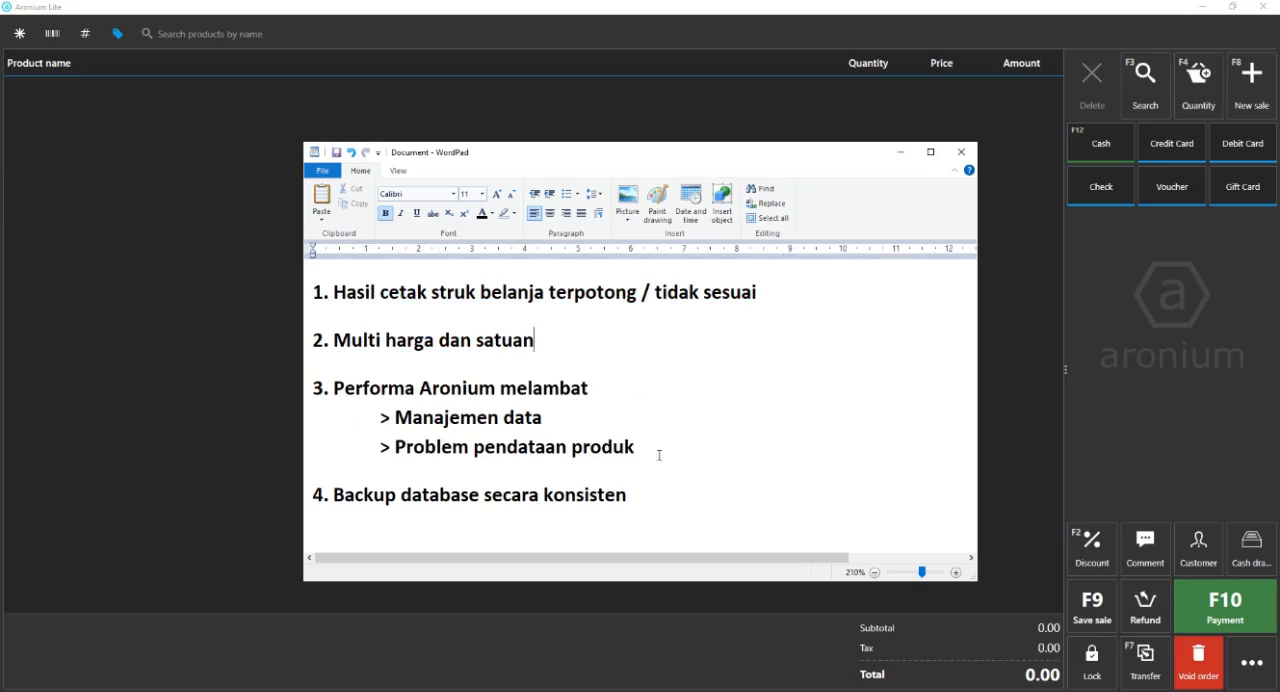
drag(660, 452, 214, 400)
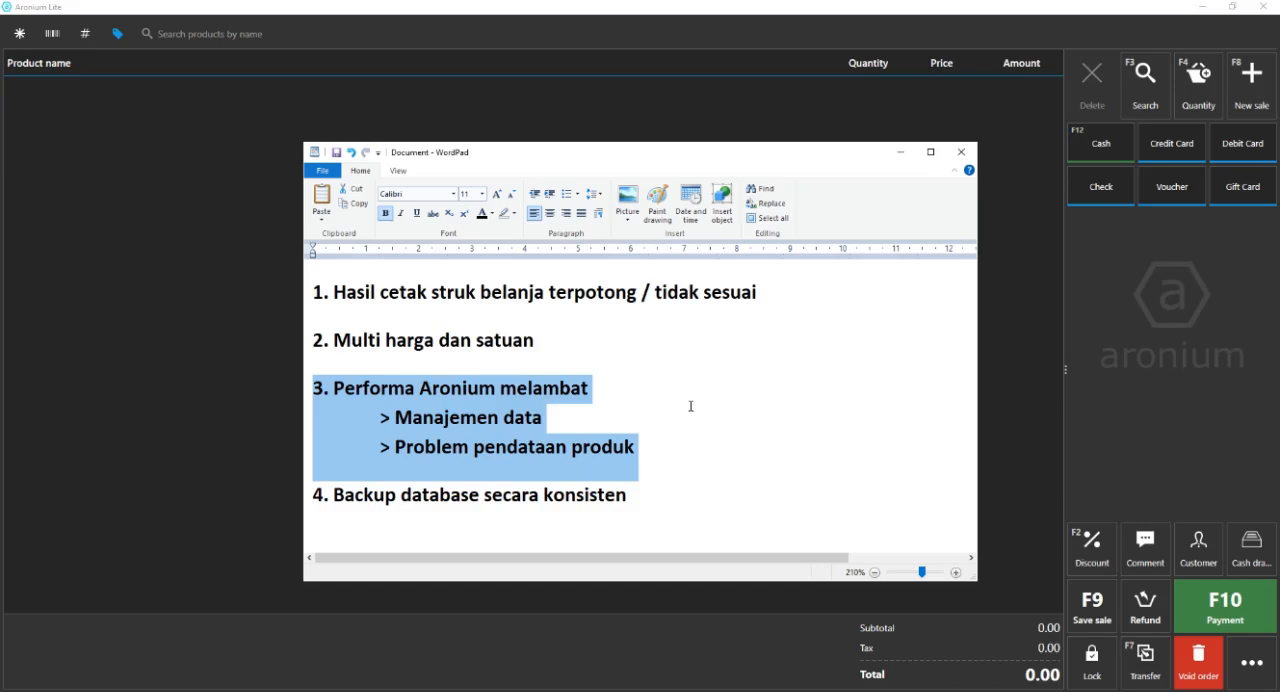
click(734, 371)
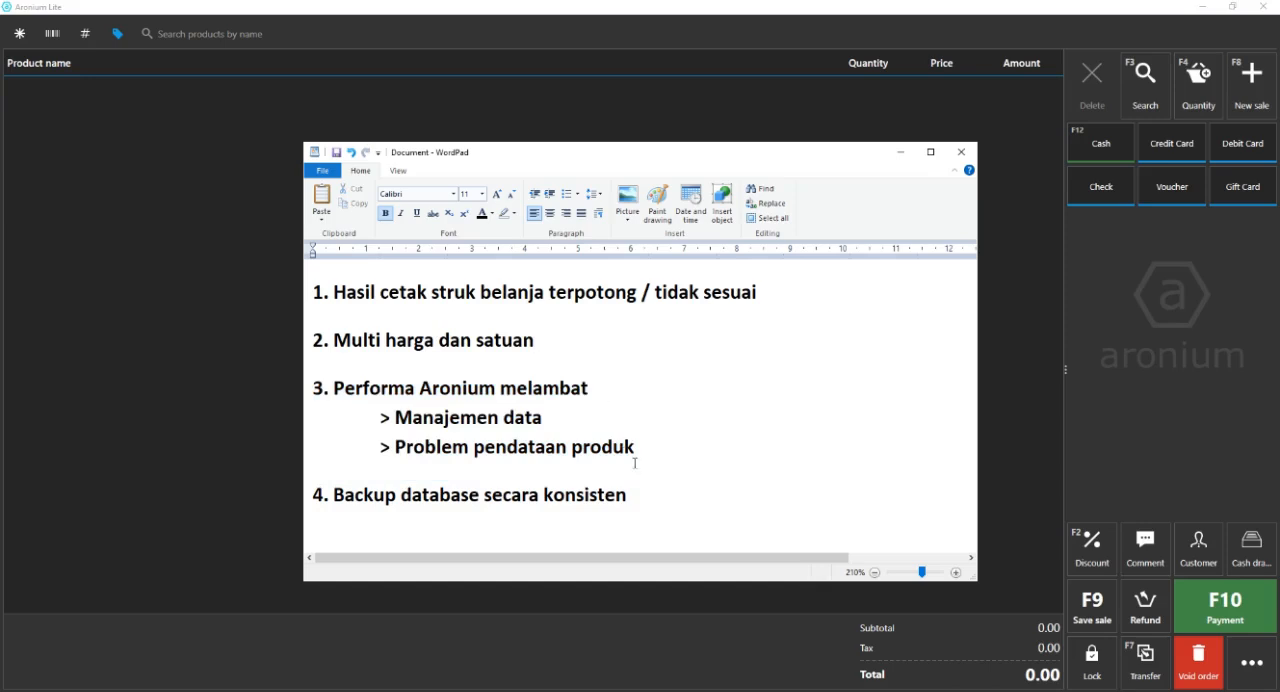
drag(655, 459, 234, 429)
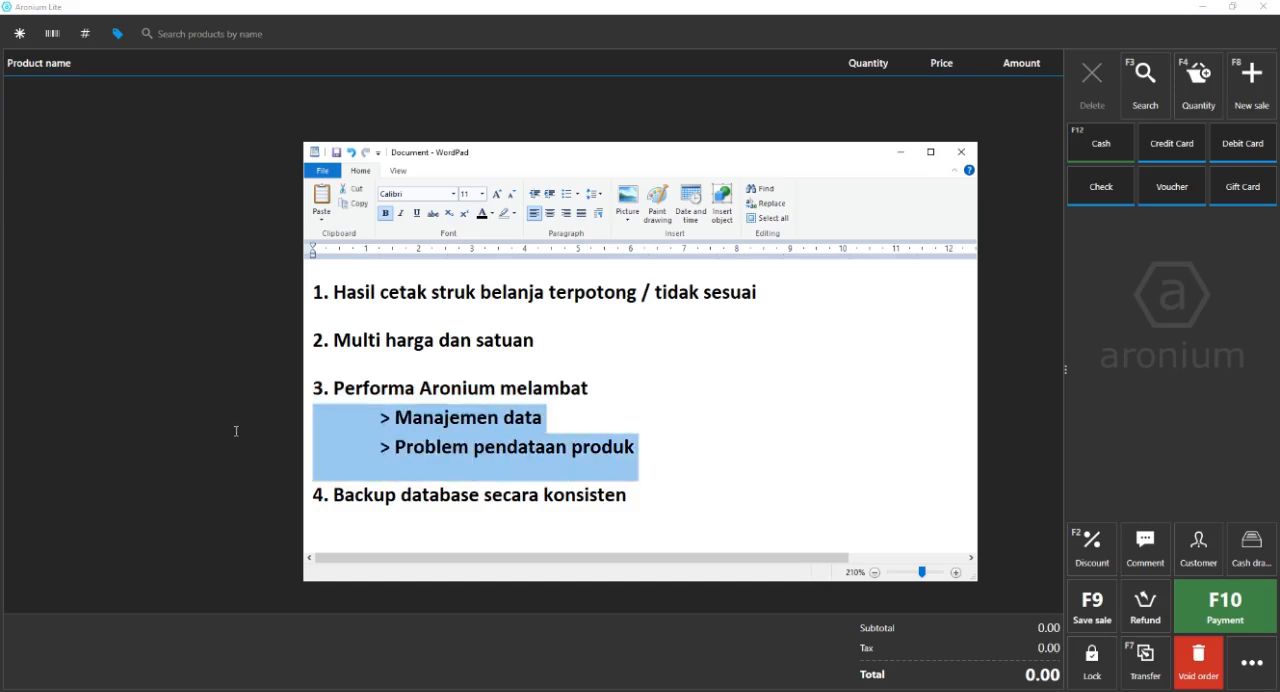
click(563, 425)
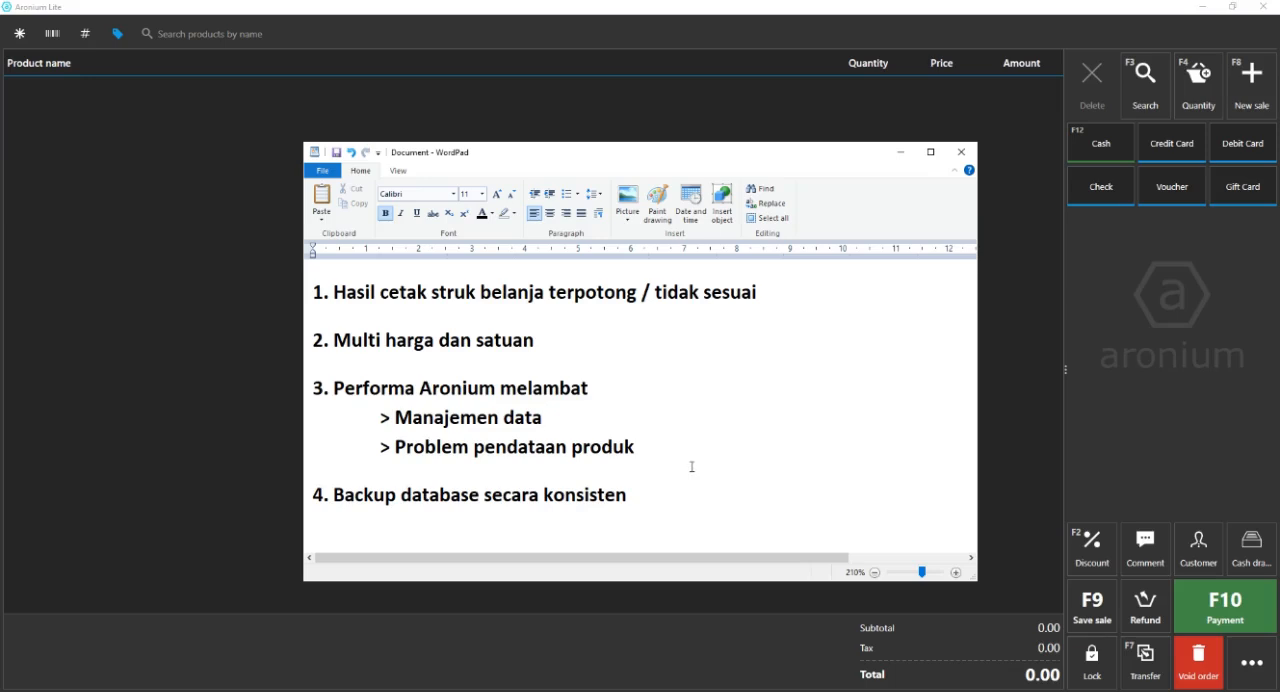
drag(646, 449, 313, 468)
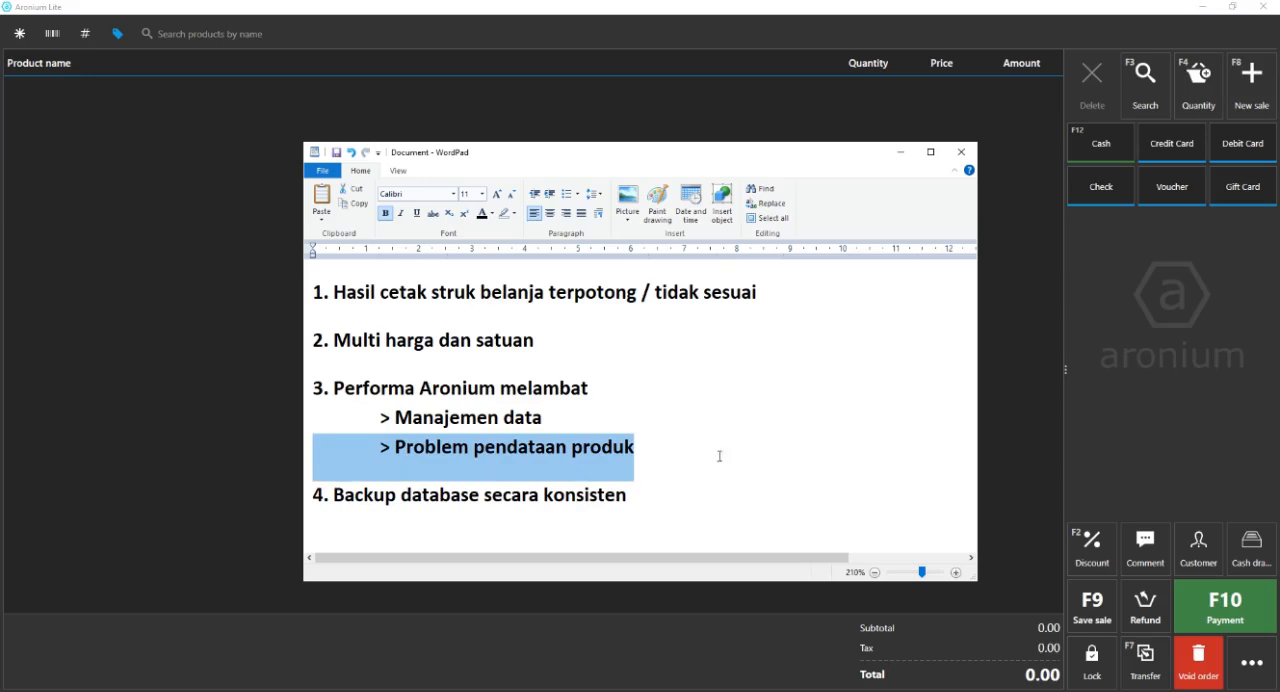
click(650, 493)
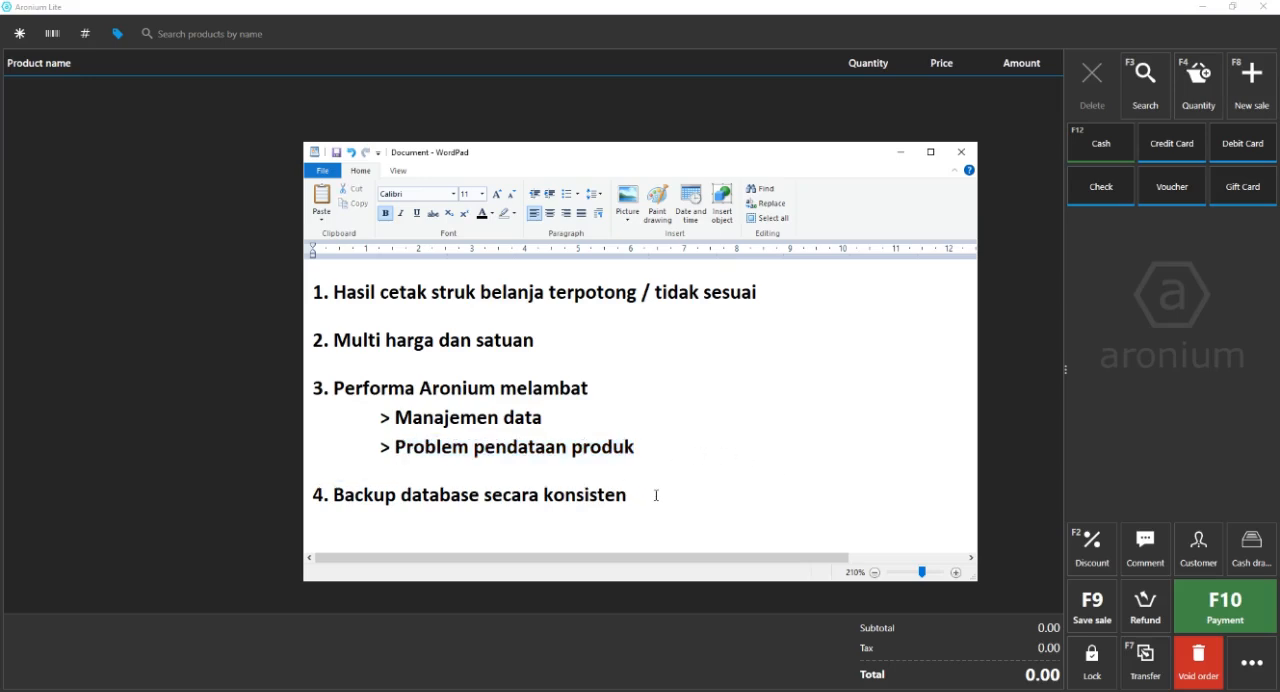
drag(633, 494, 296, 495)
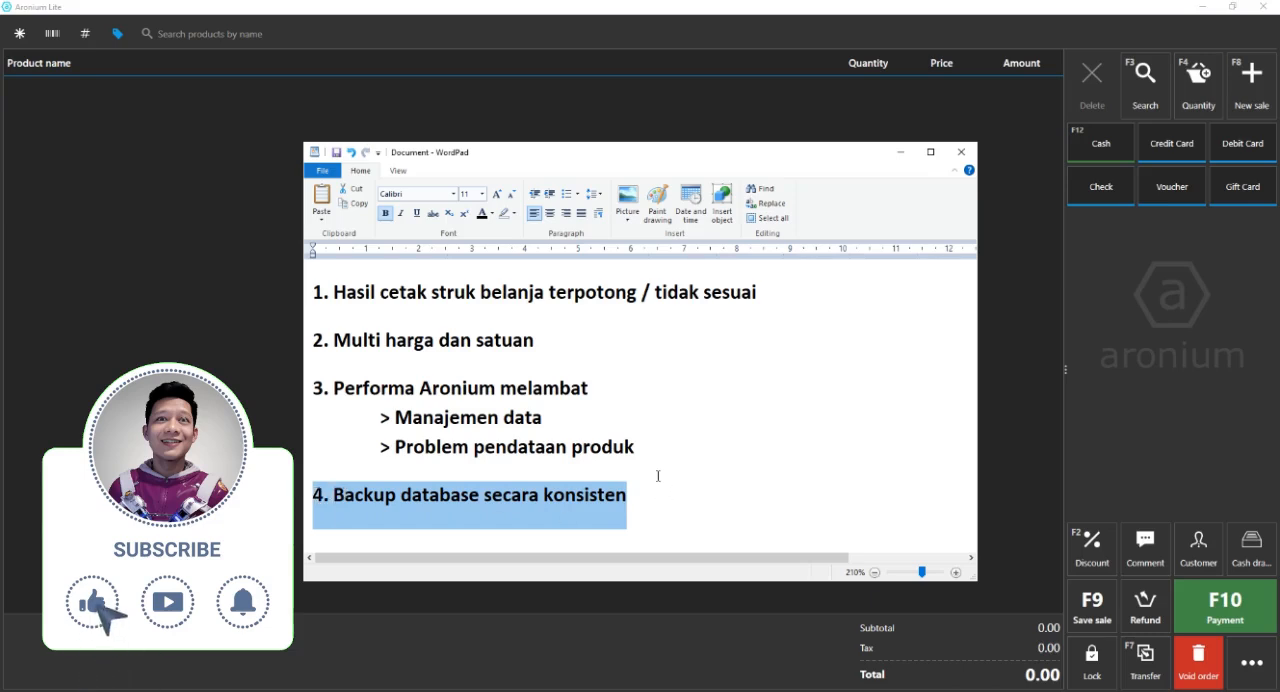
click(659, 507)
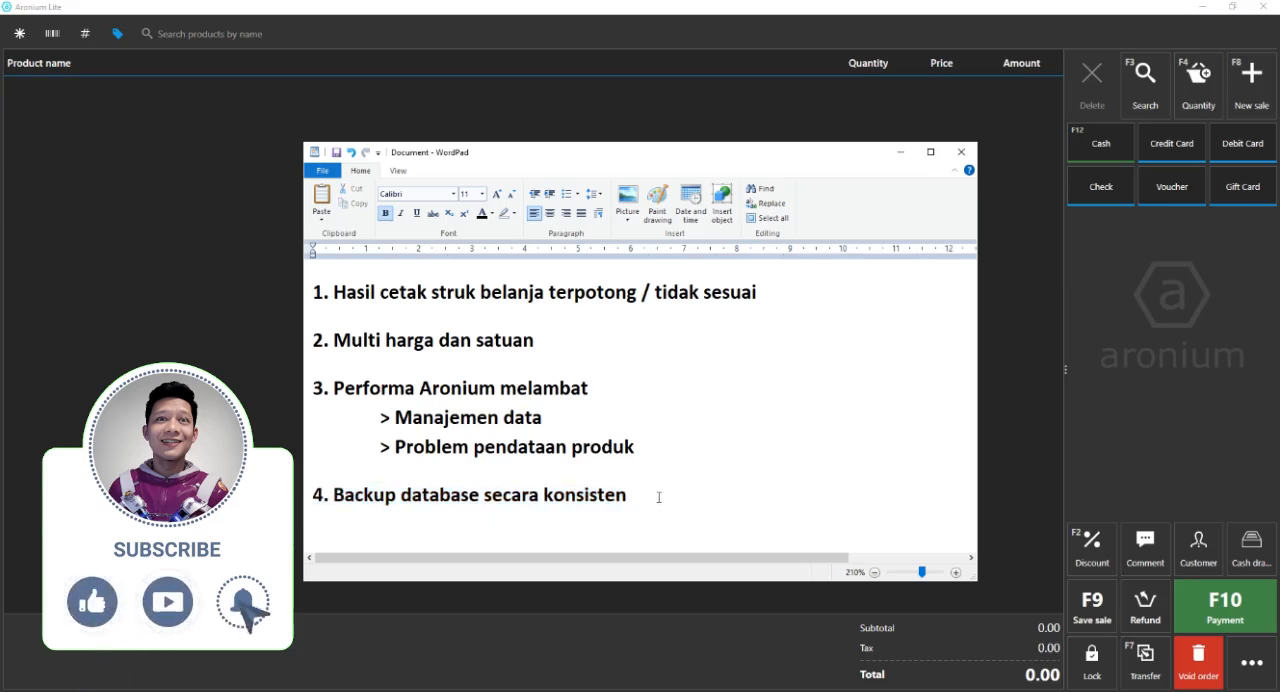
drag(663, 494, 296, 494)
drag(591, 388, 290, 386)
click(288, 384)
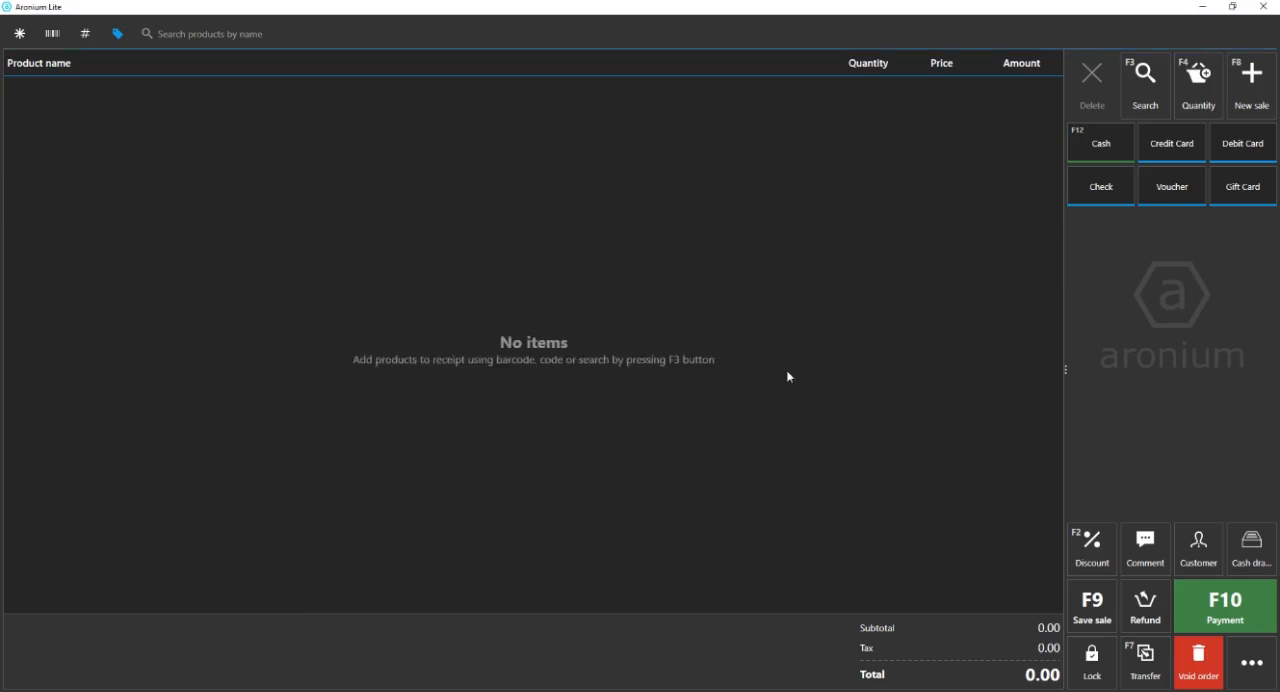
Switch to the browser and look over the Point Of Sale Facebook group and the Instagram profile page.
click(388, 690)
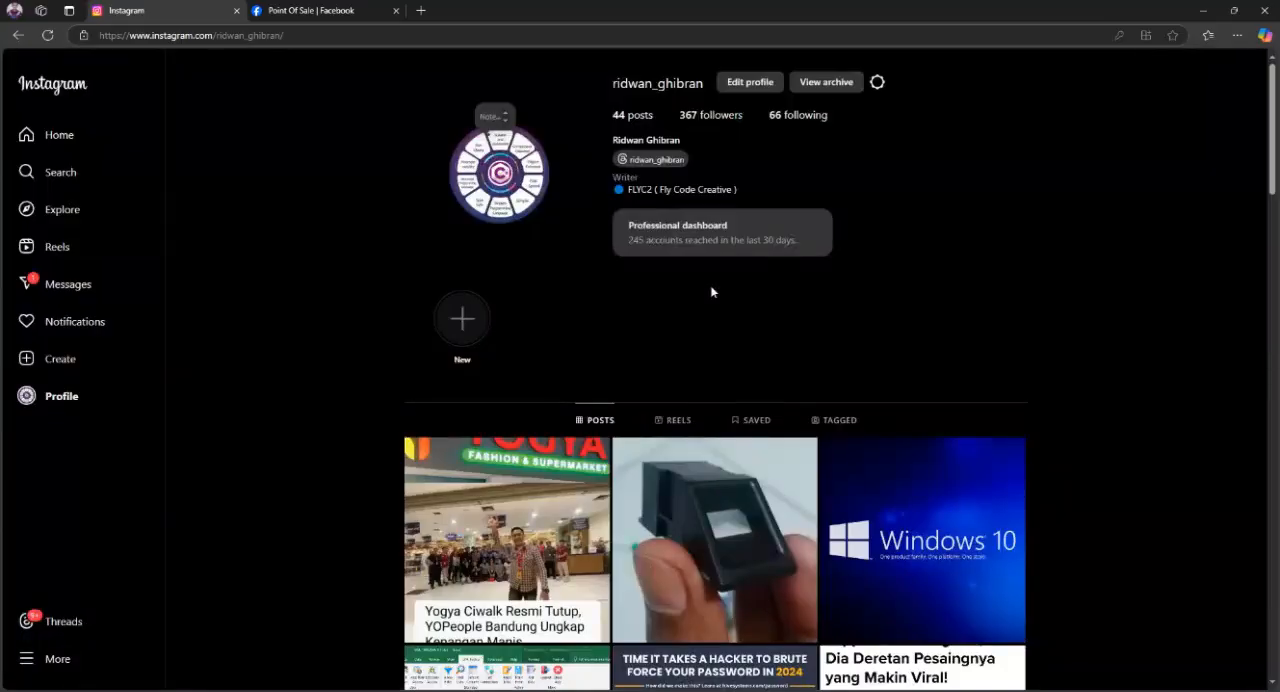
click(320, 12)
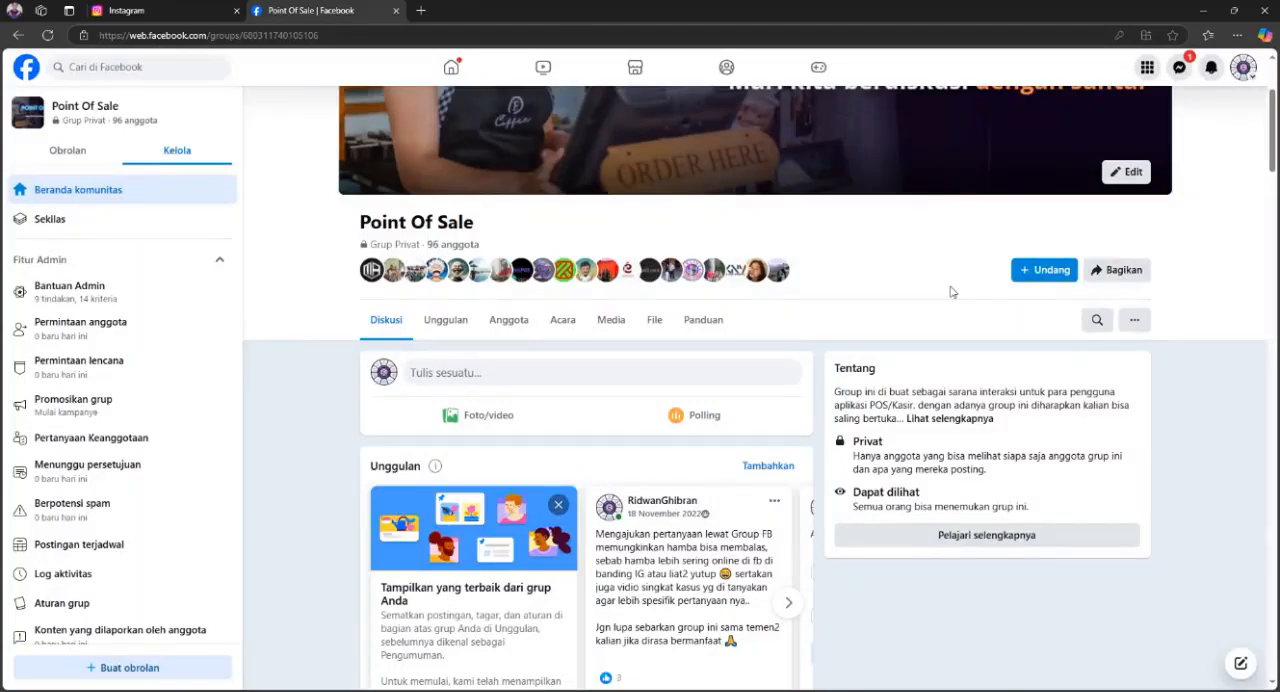
scroll(1228, 275, up, 2)
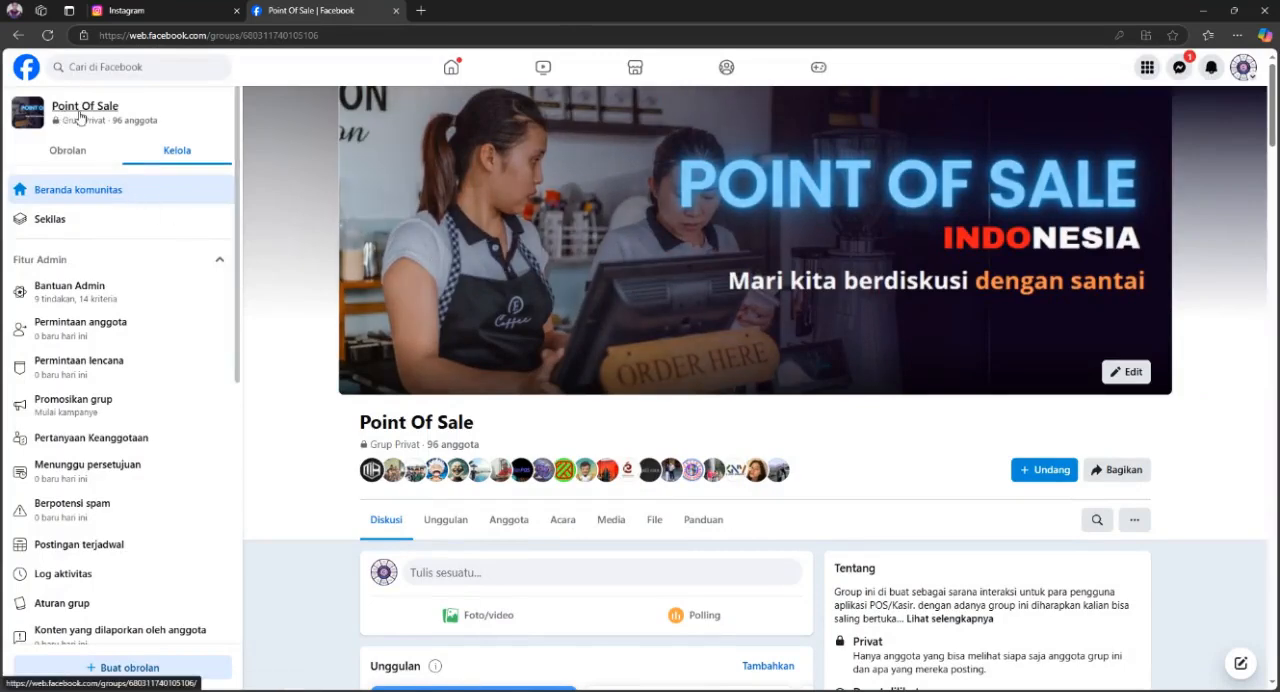
scroll(690, 400, down, 1)
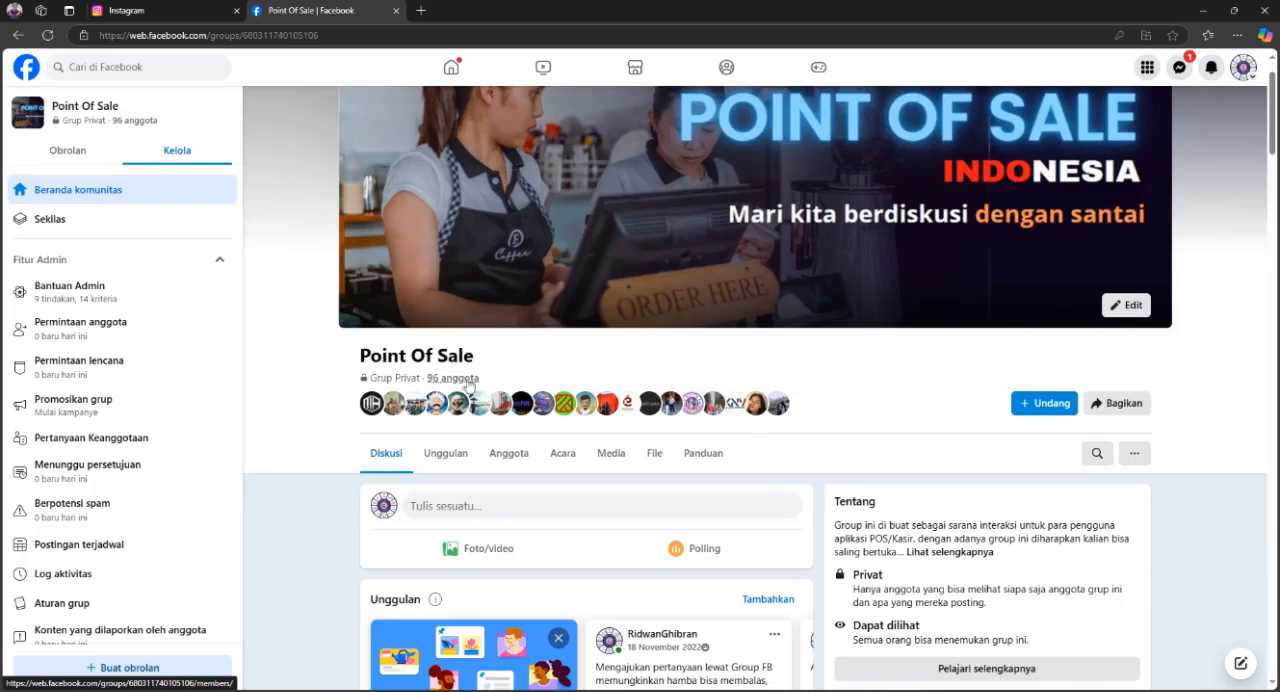
scroll(870, 406, up, 1)
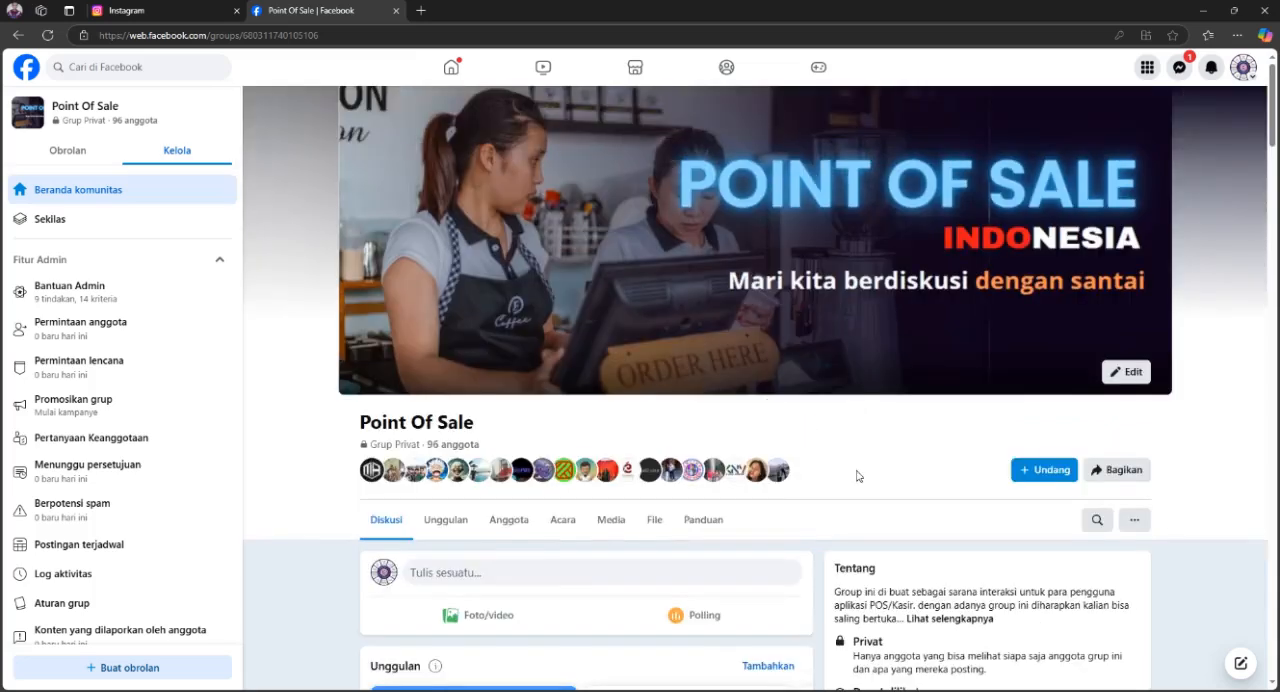
click(213, 19)
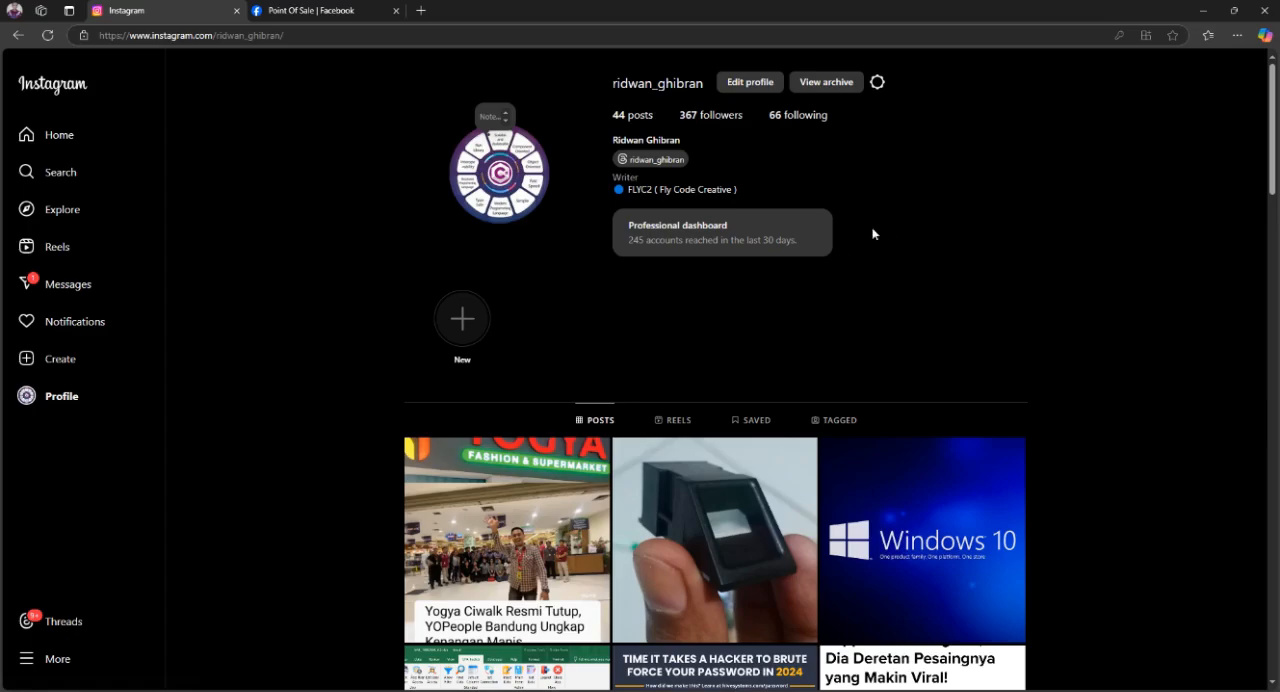
click(1202, 10)
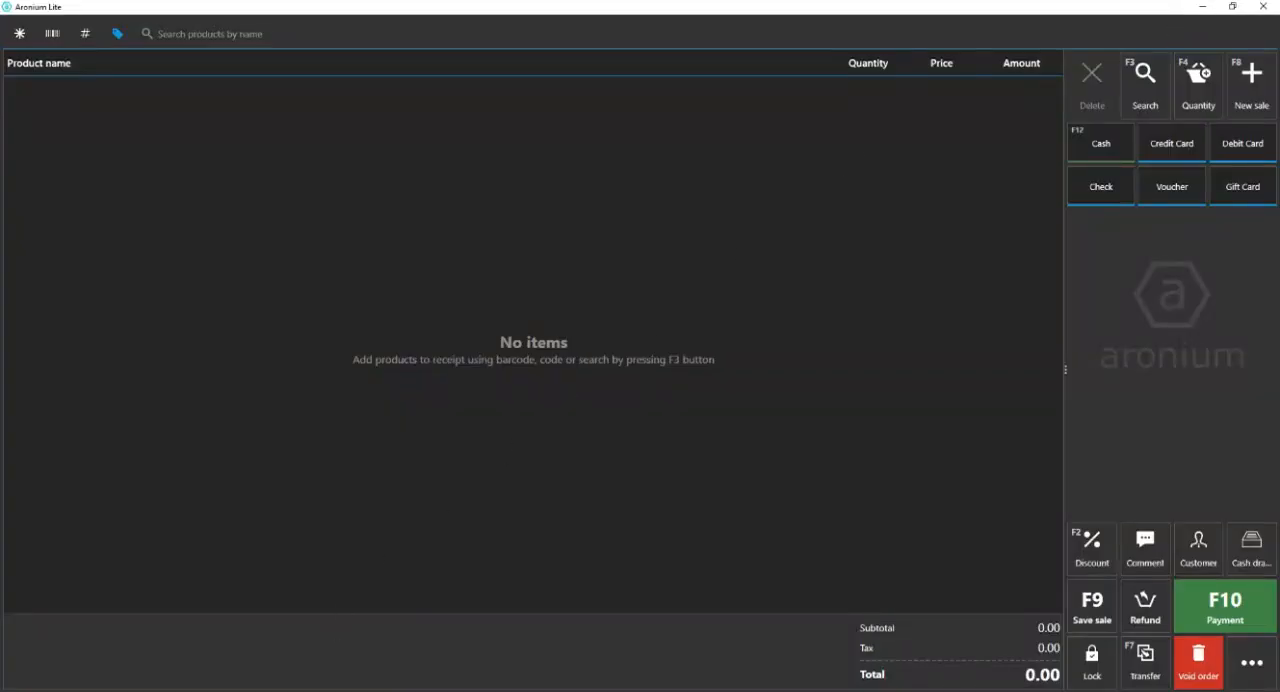
Return to the WordPad note, review the first topic about receipts printing cut off, and put the note away.
key(alt+Tab)
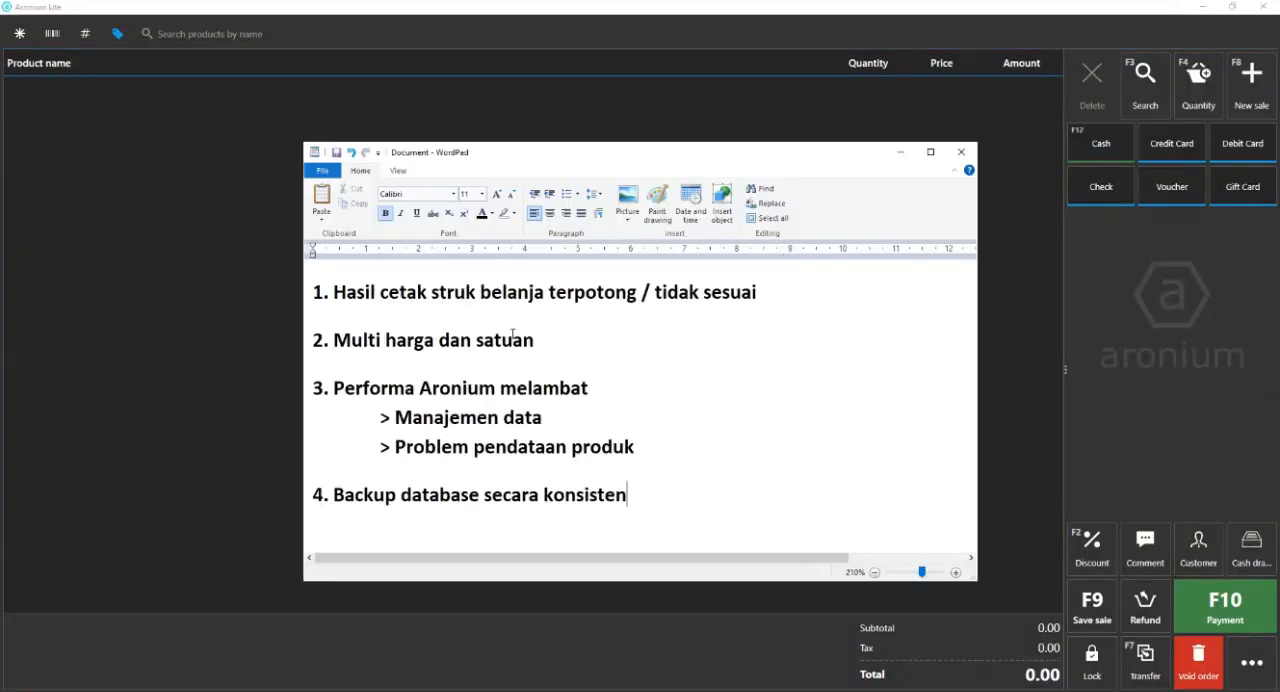
drag(787, 303, 216, 290)
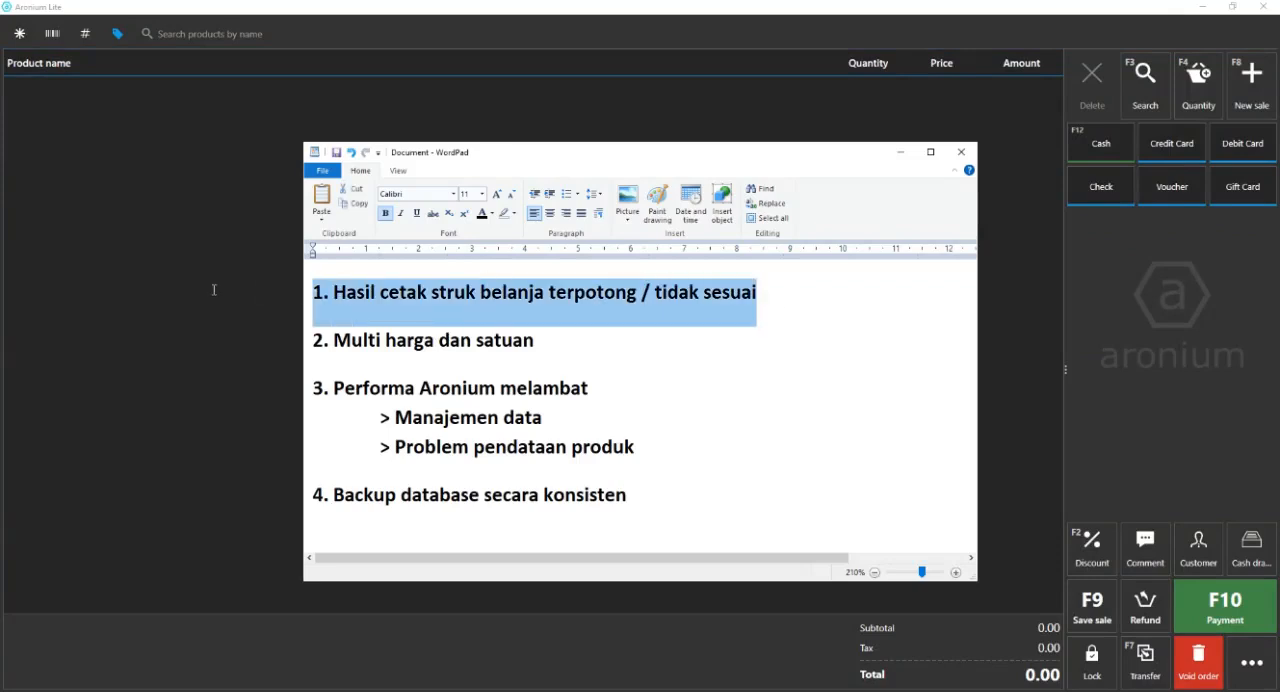
click(772, 337)
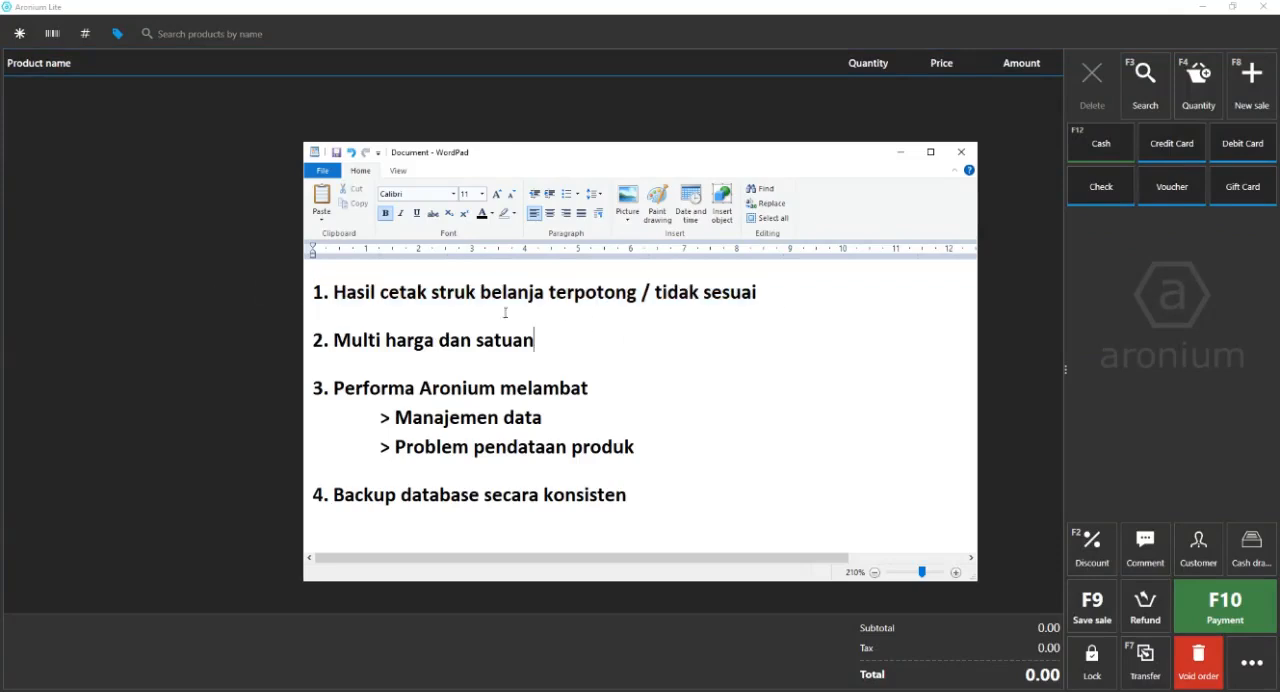
click(904, 155)
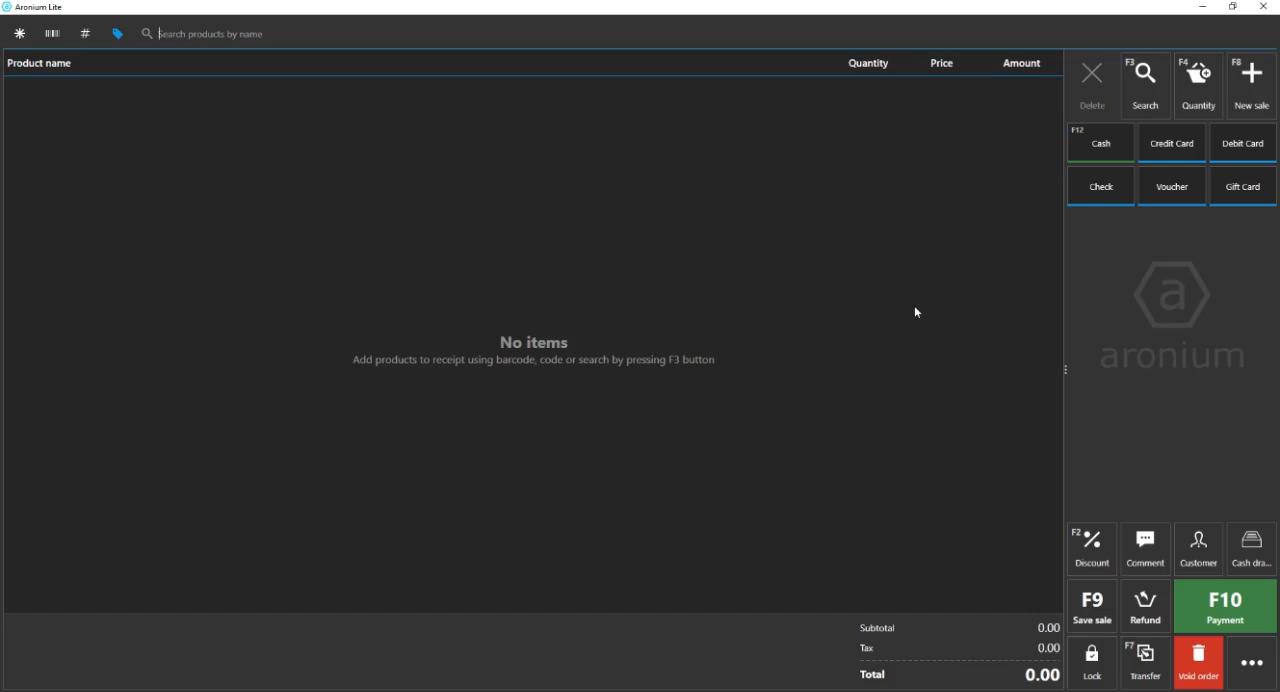
Open Aronium's application settings and bring up the printer settings for the Microsoft Print to PDF receipt printer.
click(1250, 662)
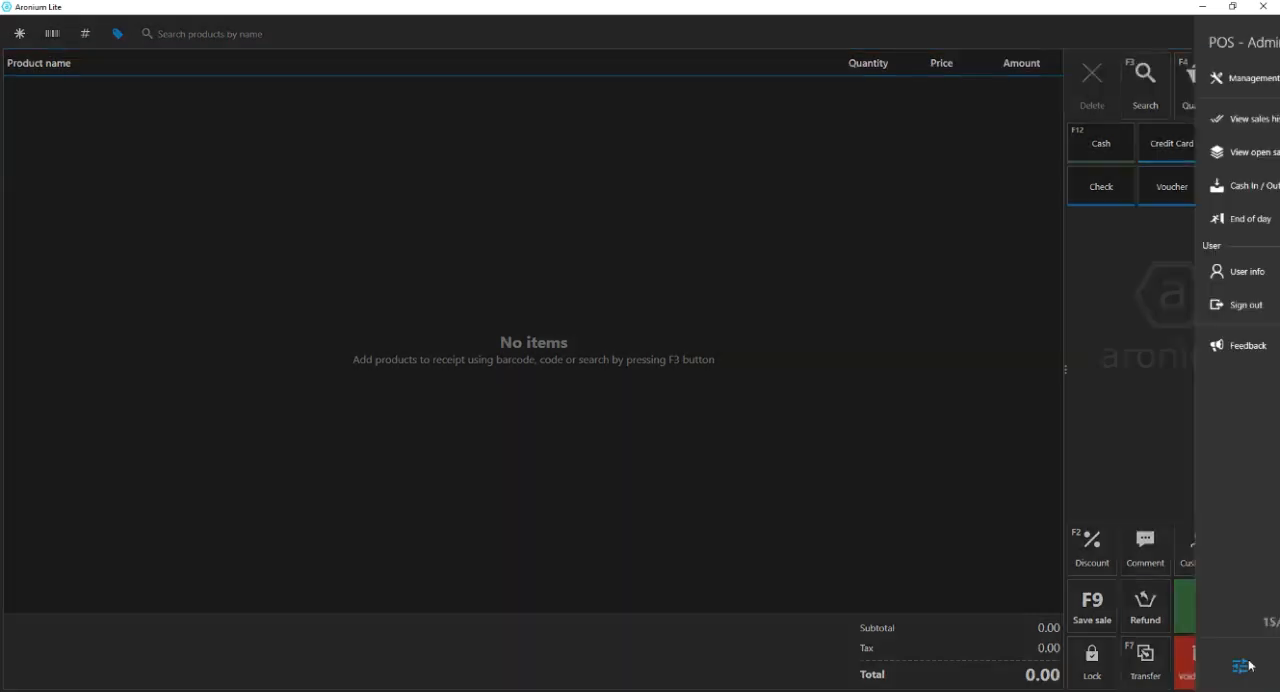
click(920, 534)
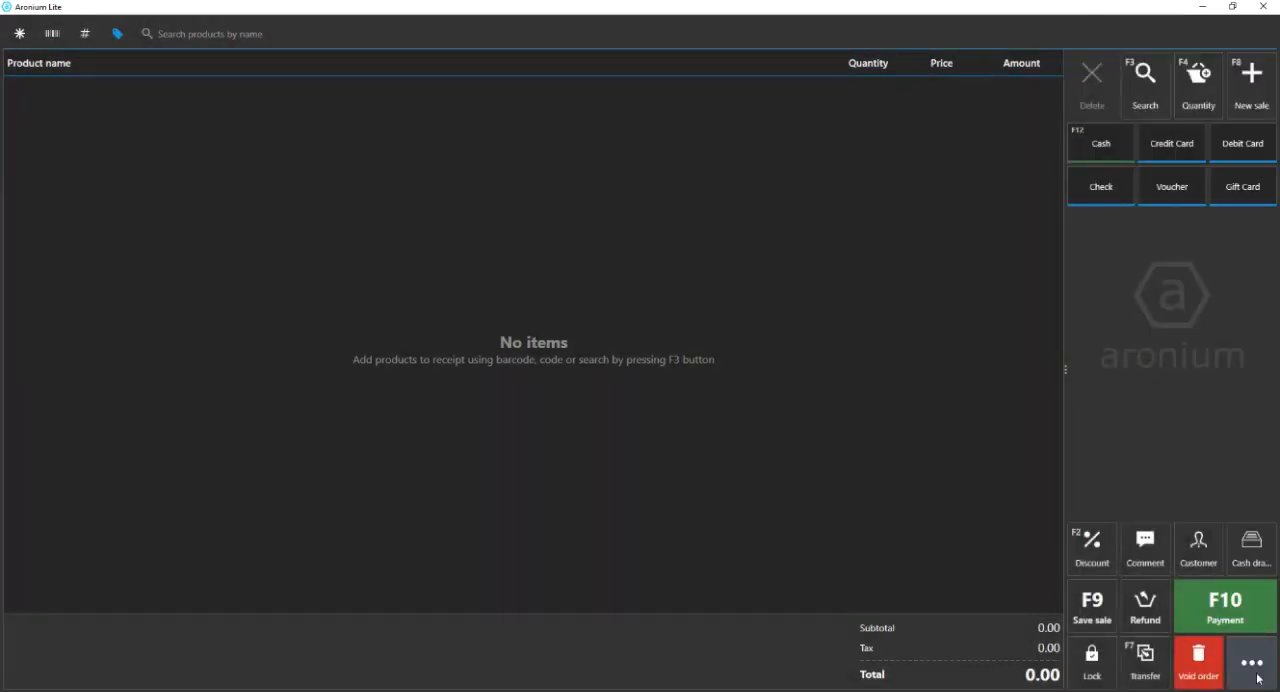
click(1250, 665)
click(1124, 666)
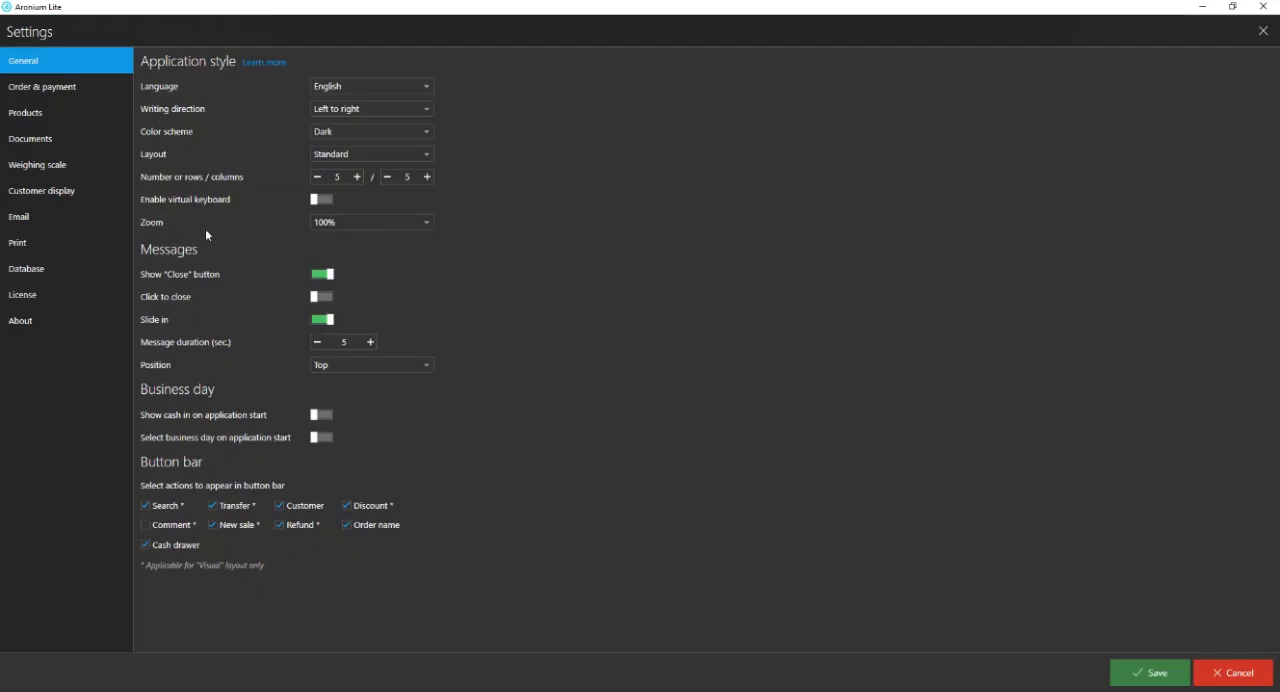
click(46, 249)
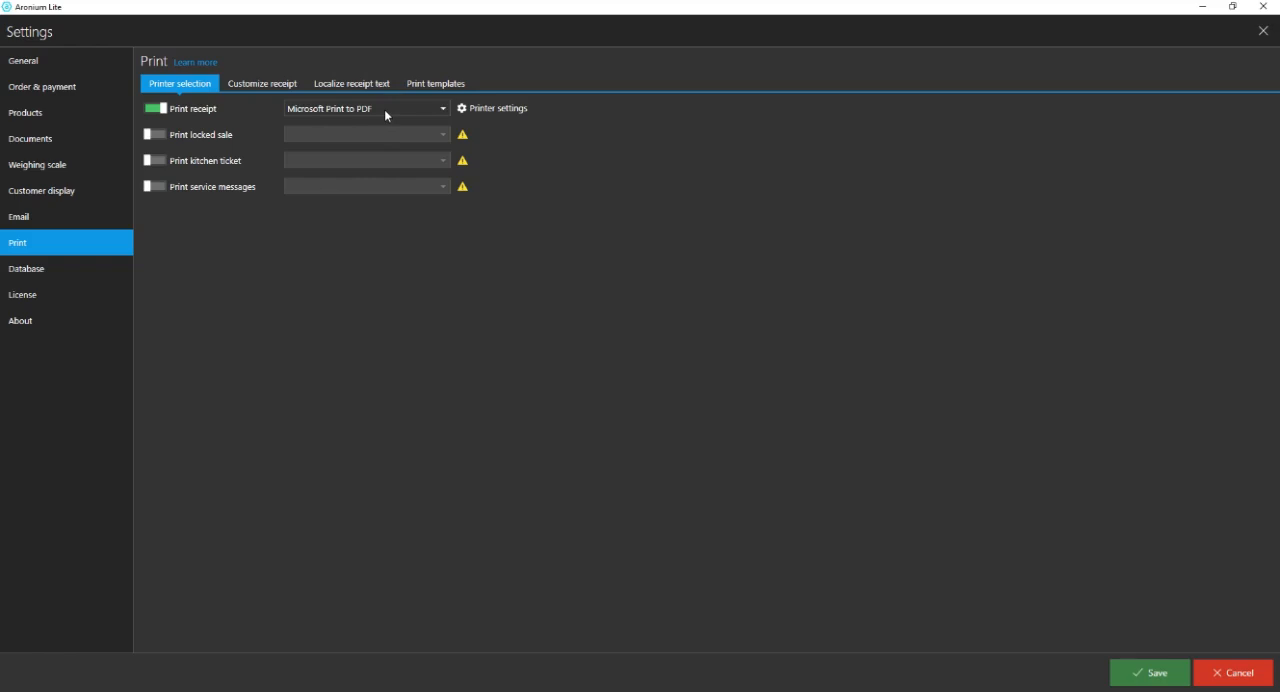
click(484, 109)
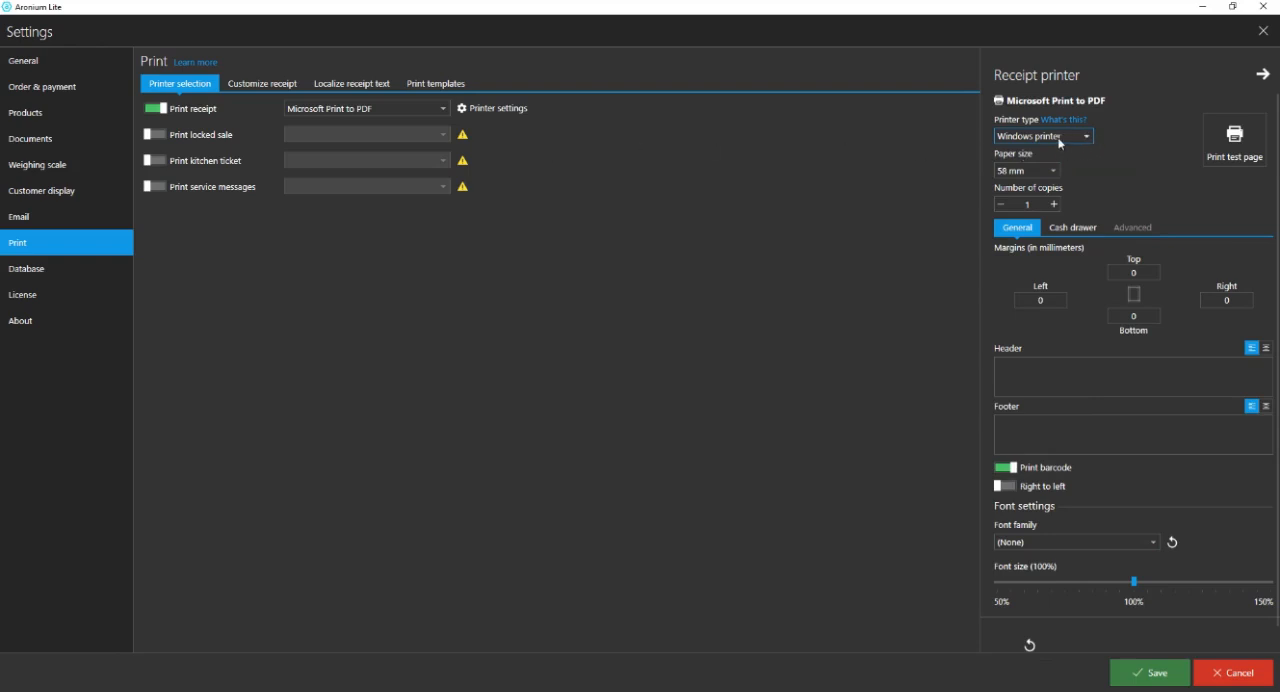
Review the receipt printer's type and paper size options and check its left, right and top margins.
click(1057, 141)
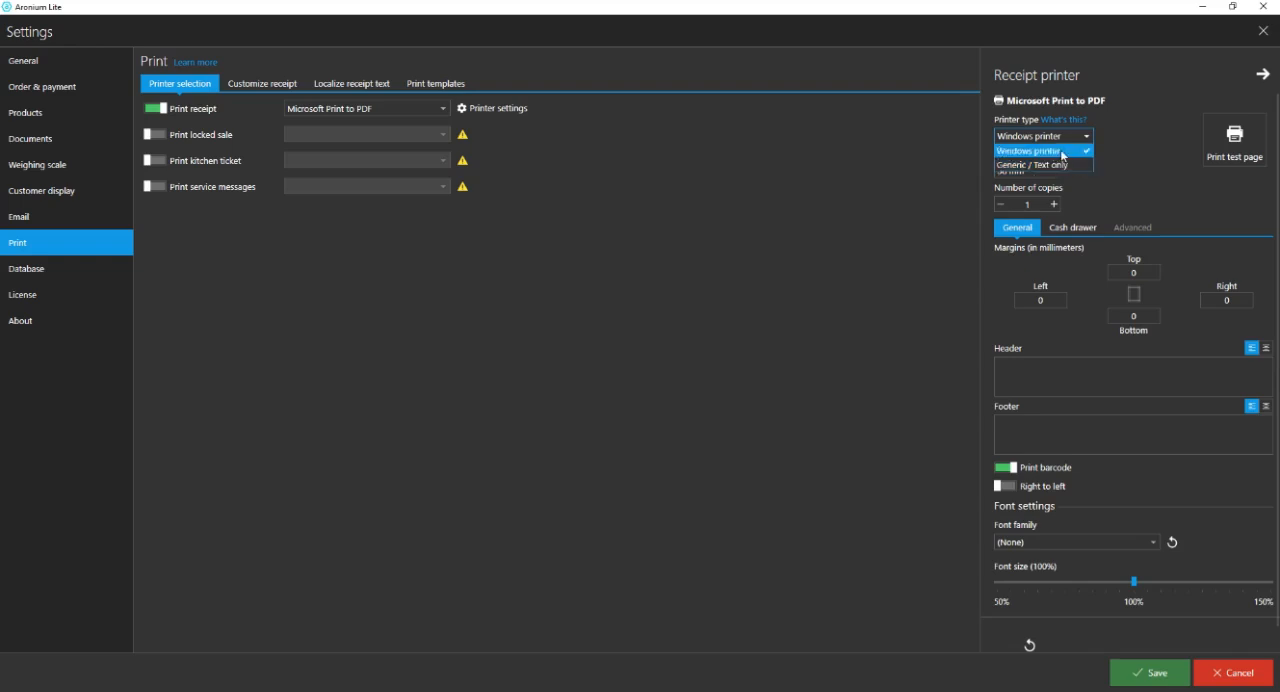
click(1063, 155)
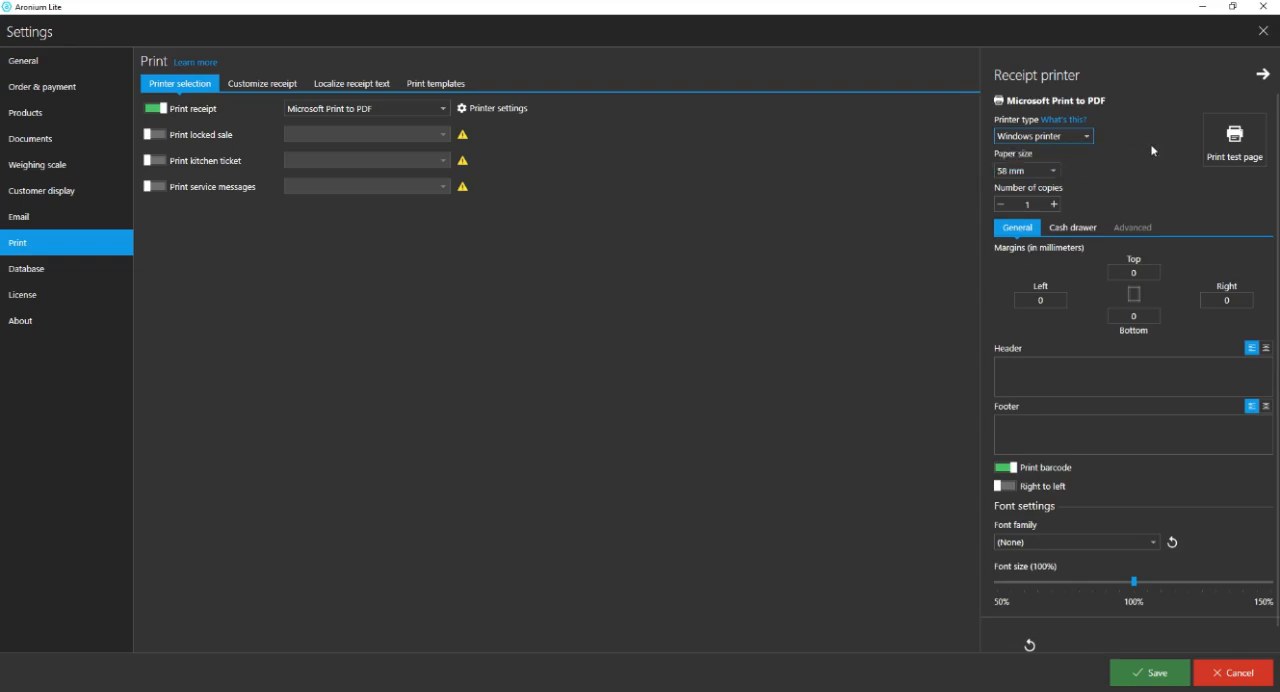
click(1047, 172)
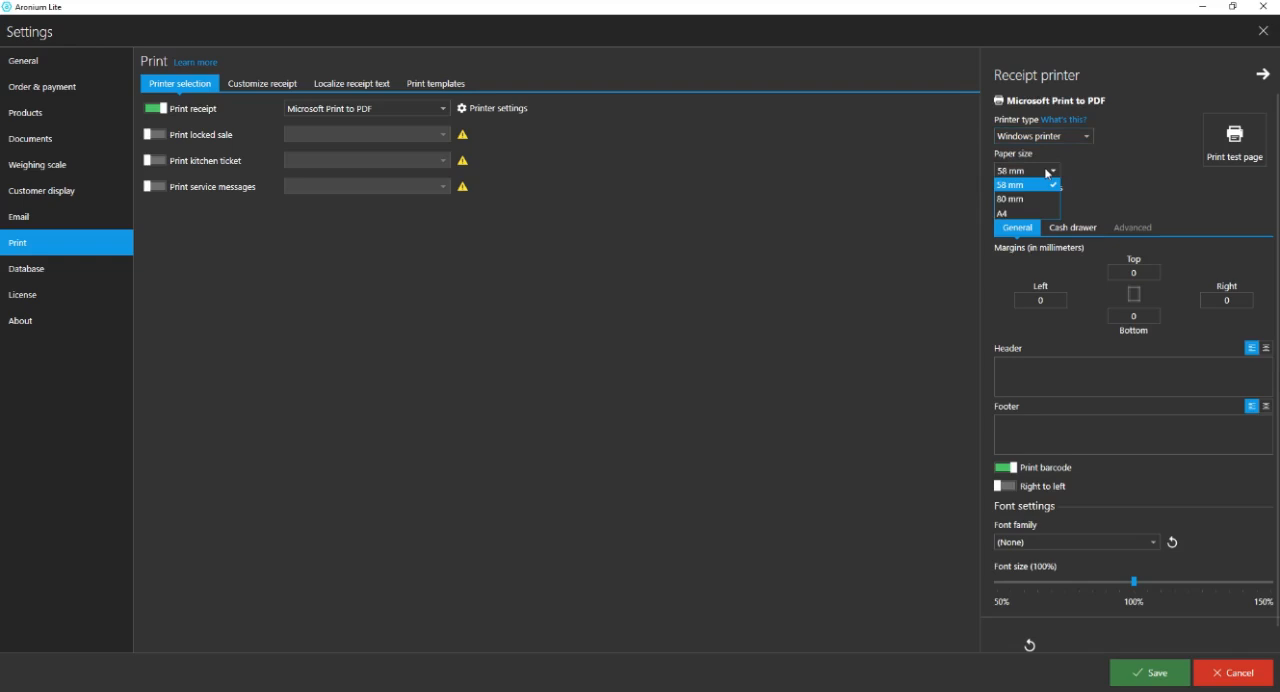
click(1083, 202)
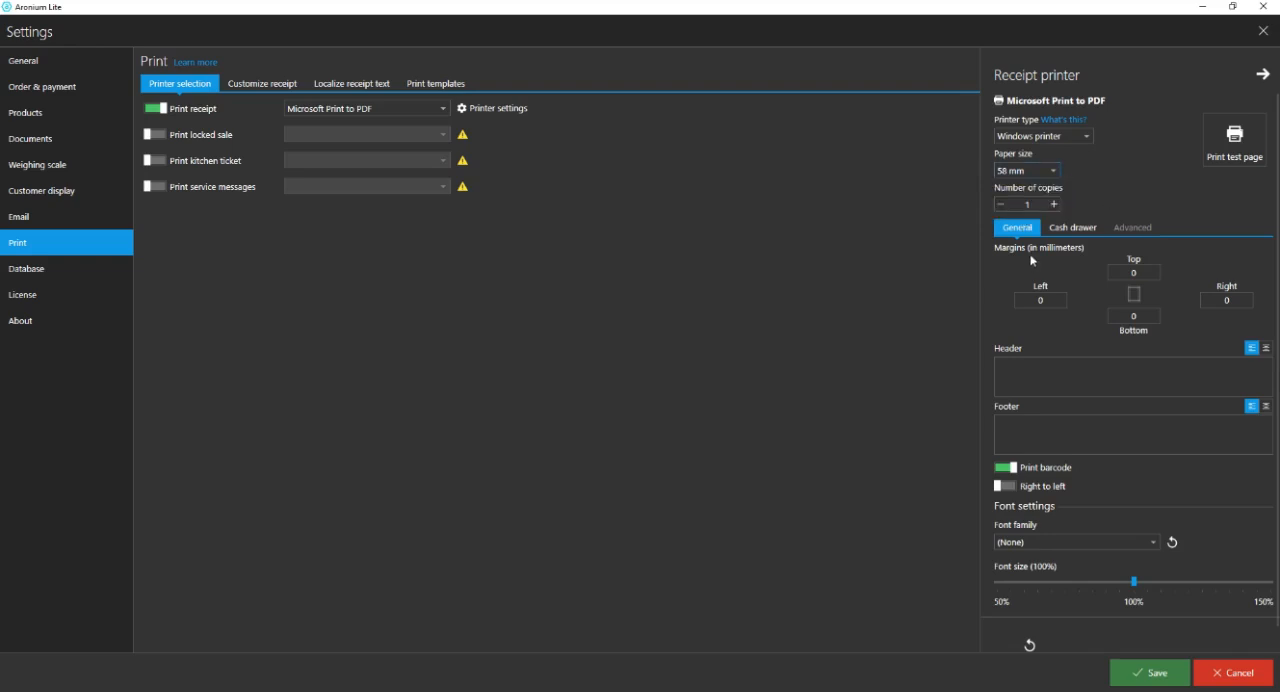
click(1043, 301)
click(1228, 301)
click(1140, 271)
Look through the font families available for the receipt printer and reduce its font size below 100%.
scroll(1201, 472, down, 1)
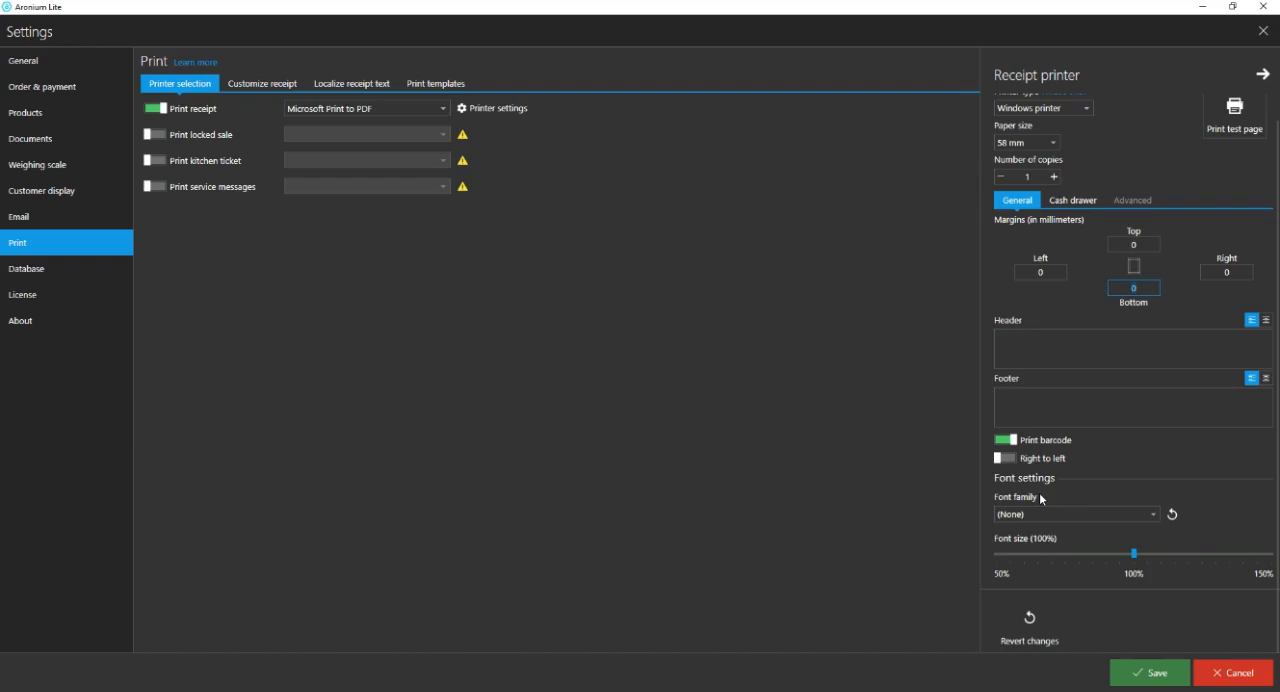
click(1140, 518)
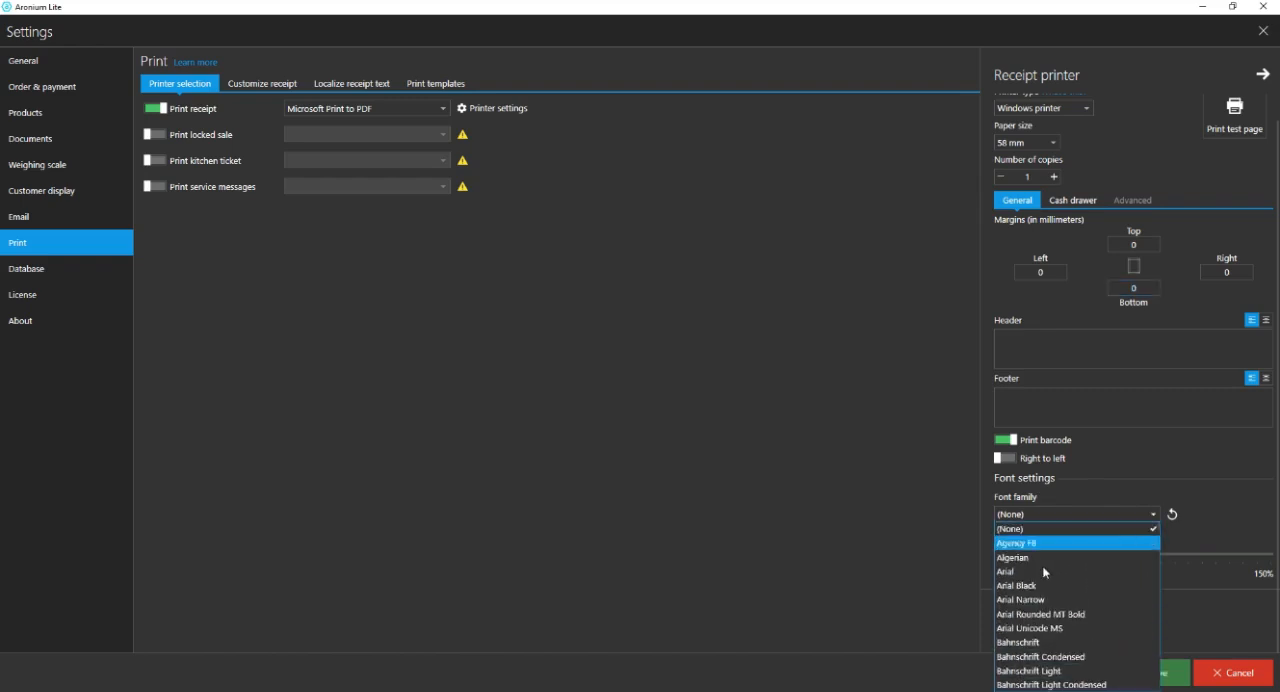
scroll(1060, 590, down, 4)
scroll(1055, 600, up, 4)
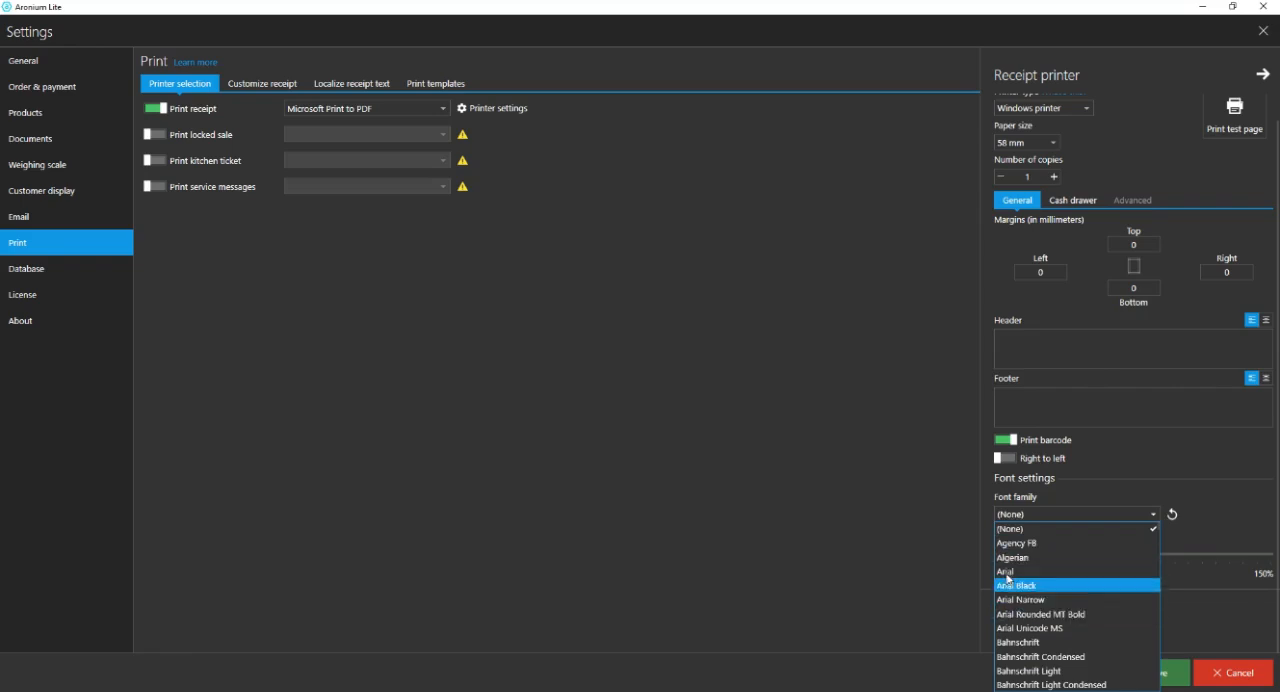
scroll(1040, 580, down, 15)
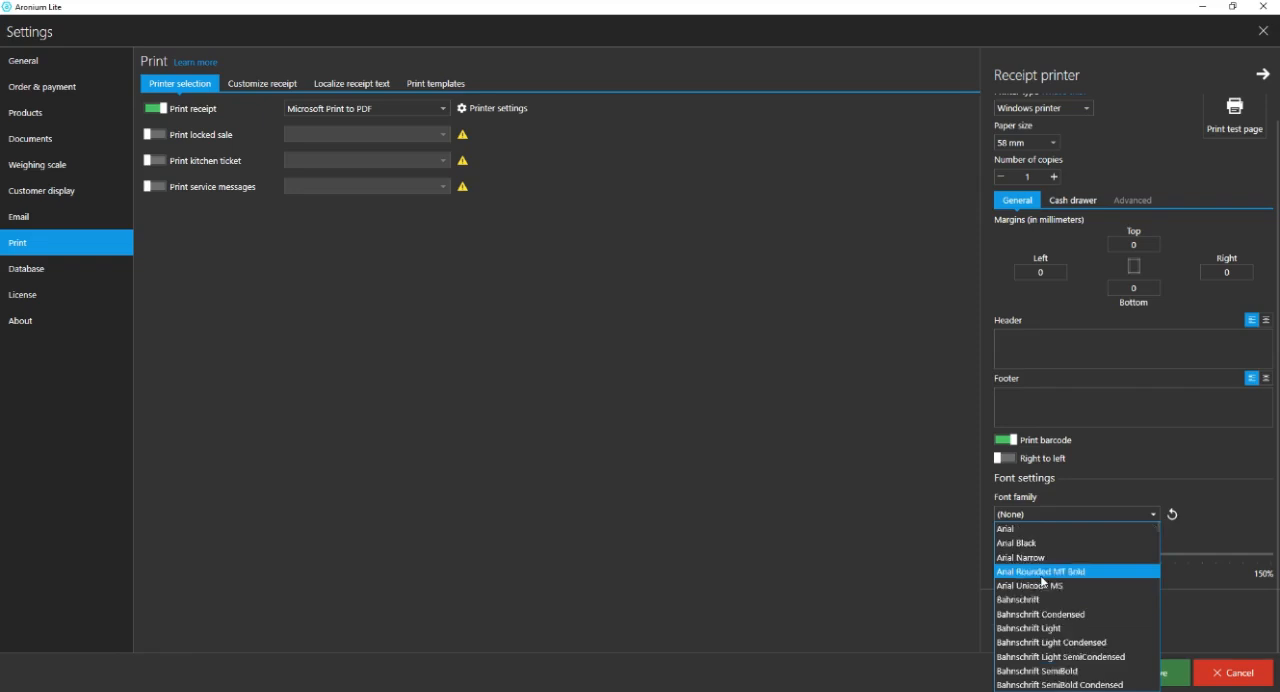
scroll(1042, 590, up, 3)
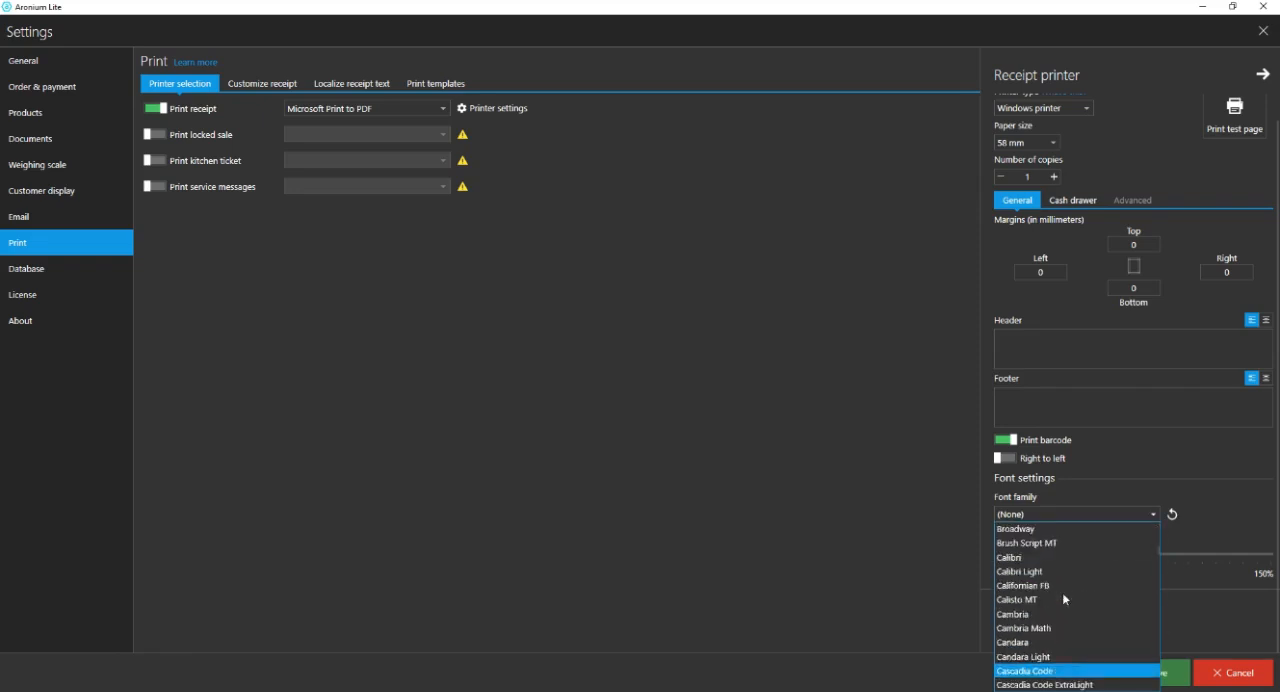
scroll(1062, 592, down, 12)
scroll(1068, 614, down, 20)
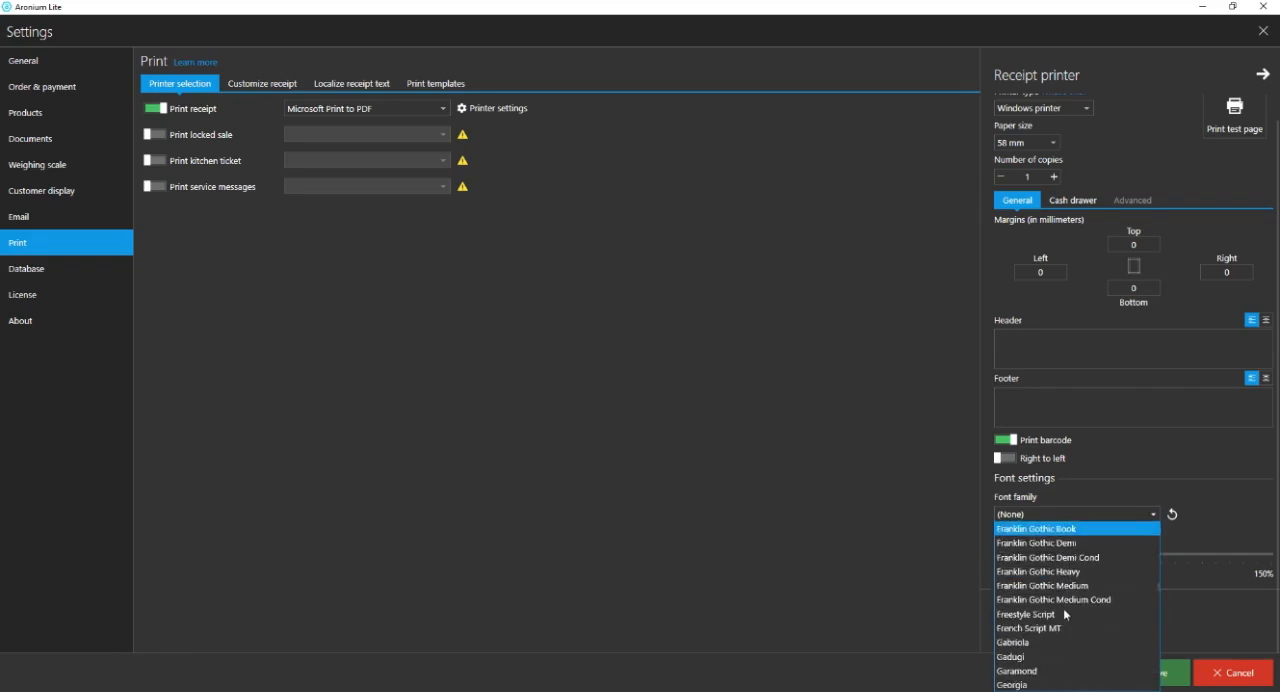
scroll(1040, 652, down, 20)
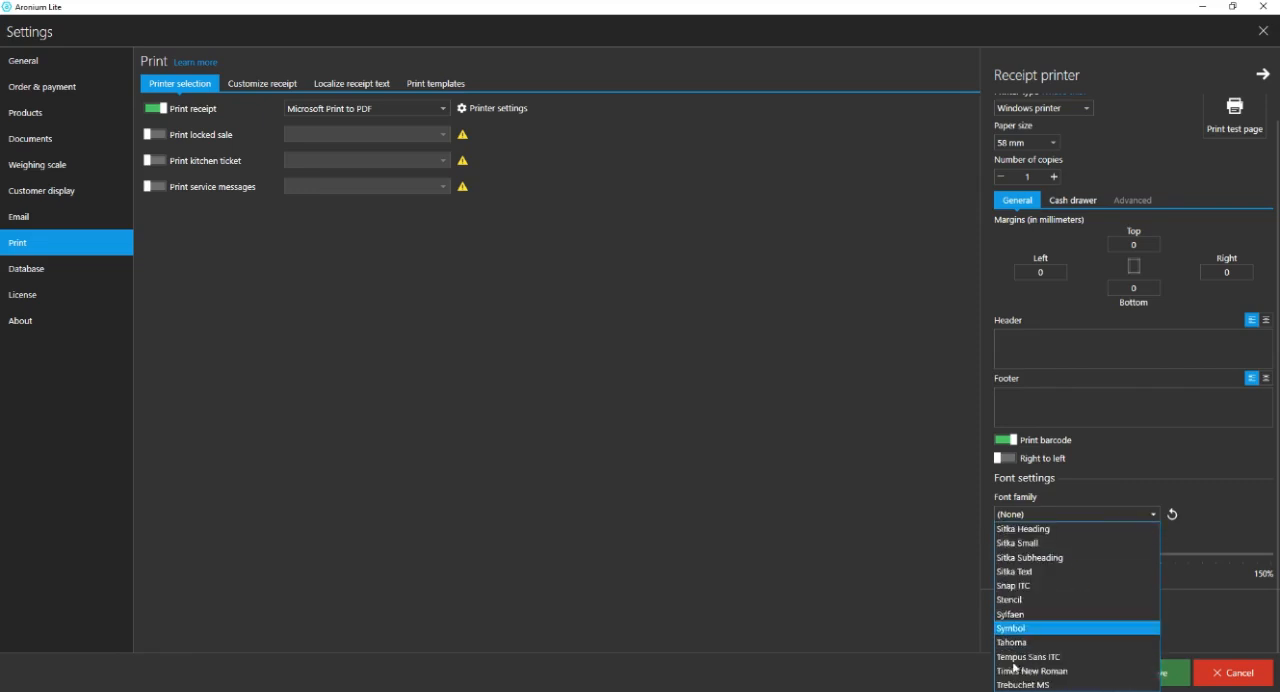
scroll(1041, 615, up, 3)
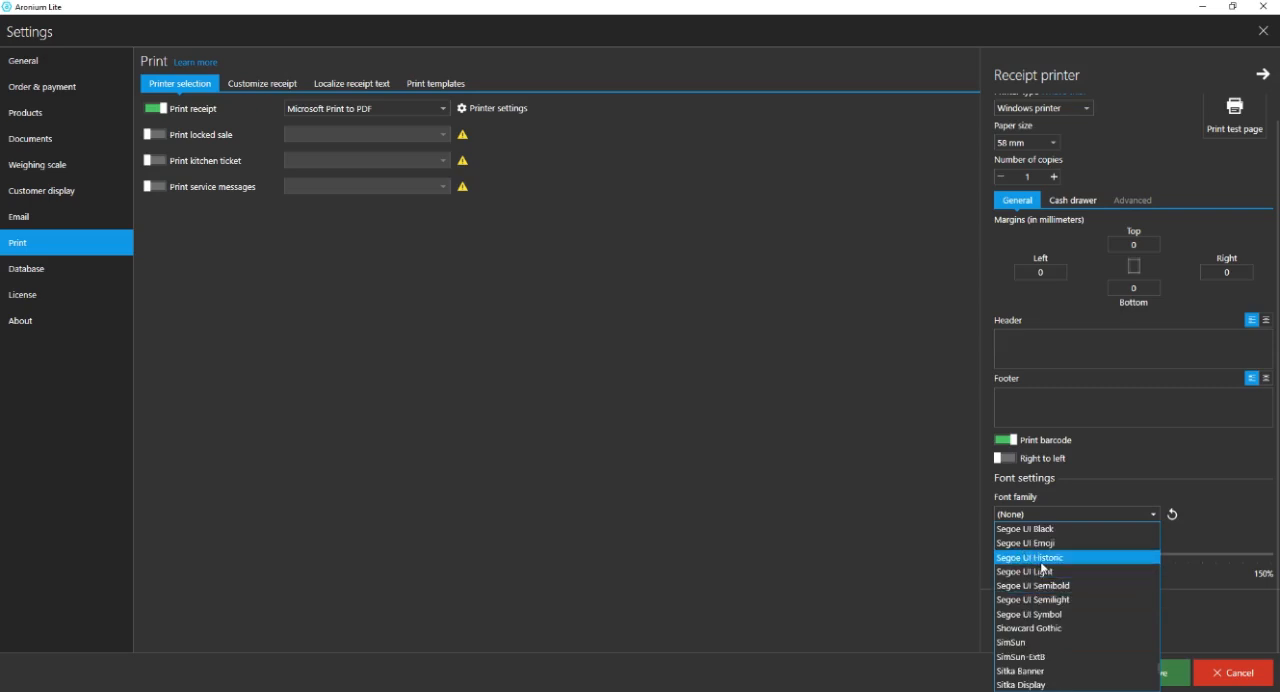
click(1243, 517)
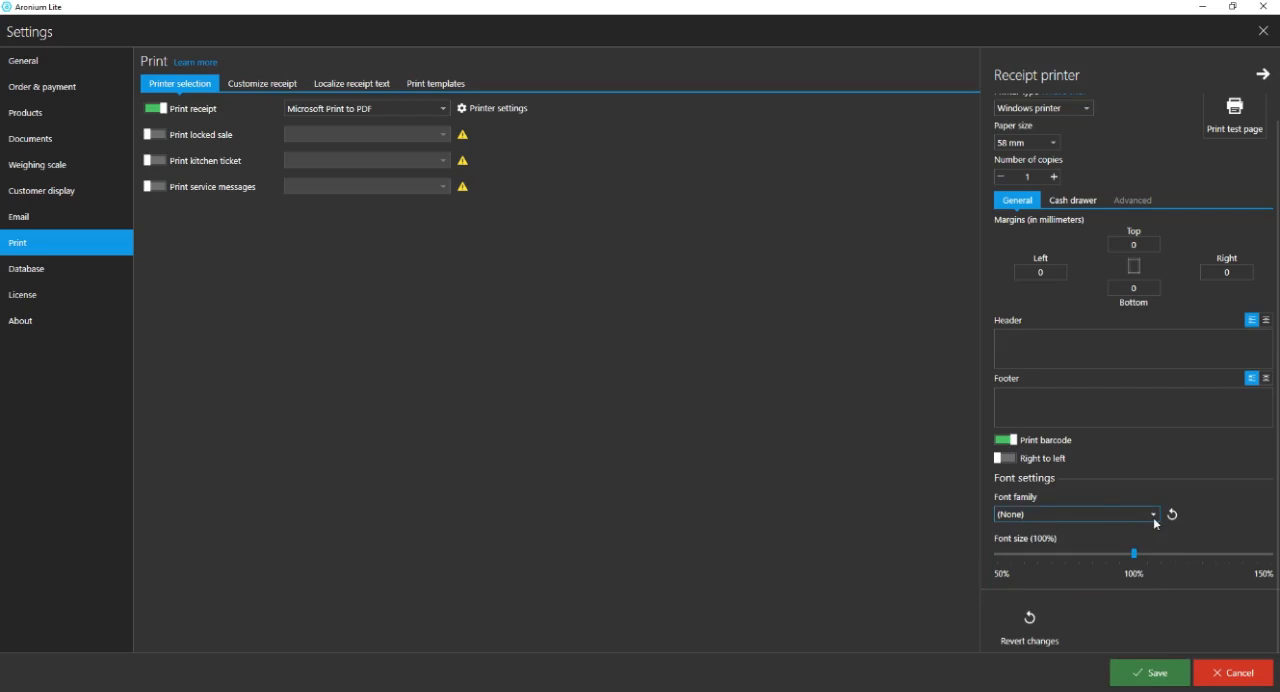
drag(1134, 556, 1094, 562)
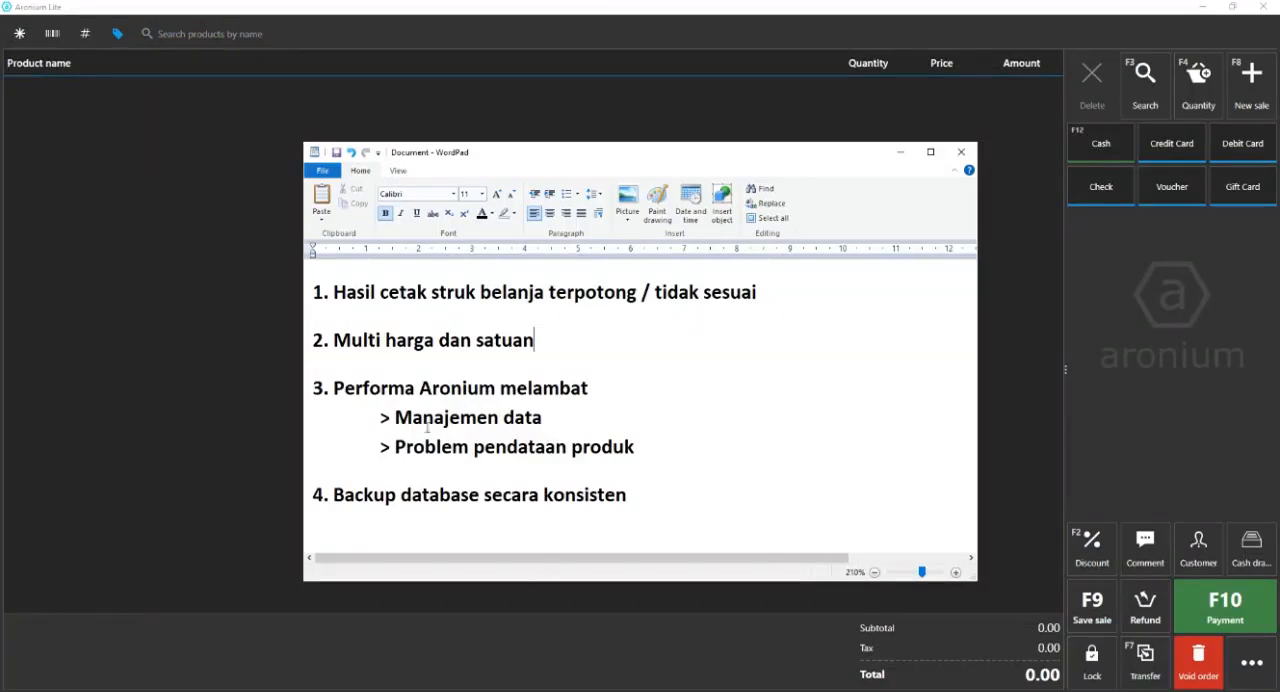
Switch to the WordPad note, review the second topic about multiple prices and units, and put the note away.
drag(536, 345, 301, 352)
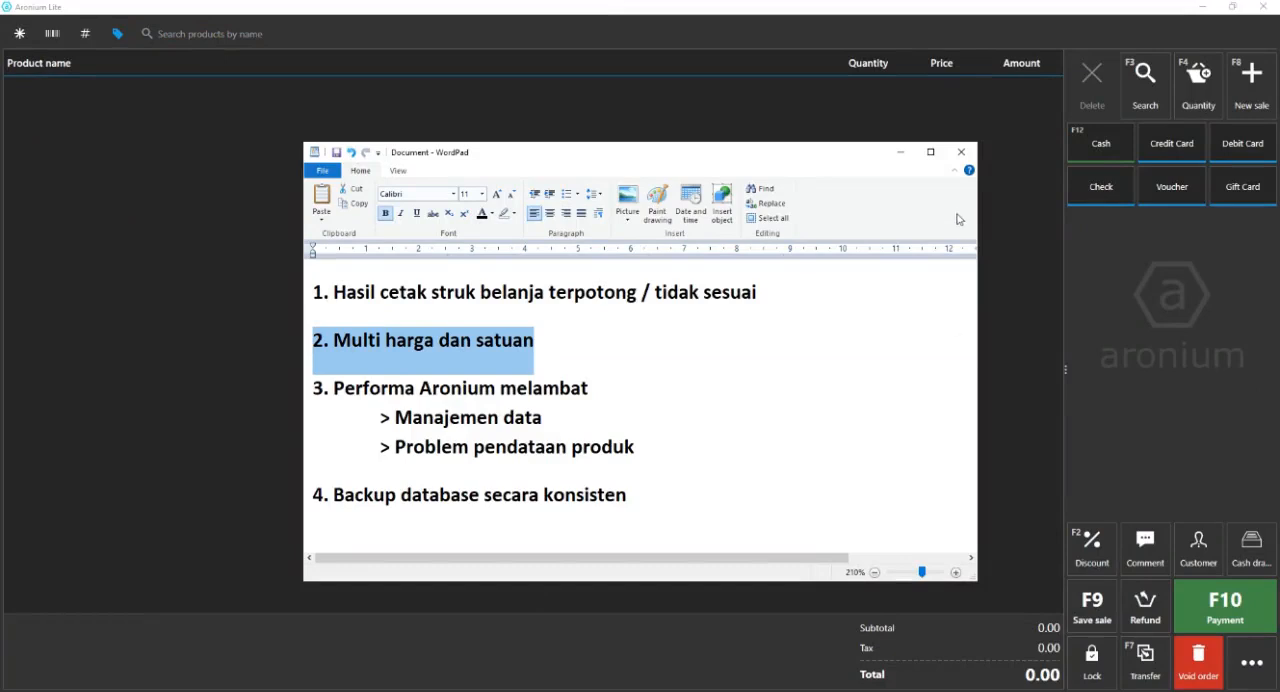
click(900, 152)
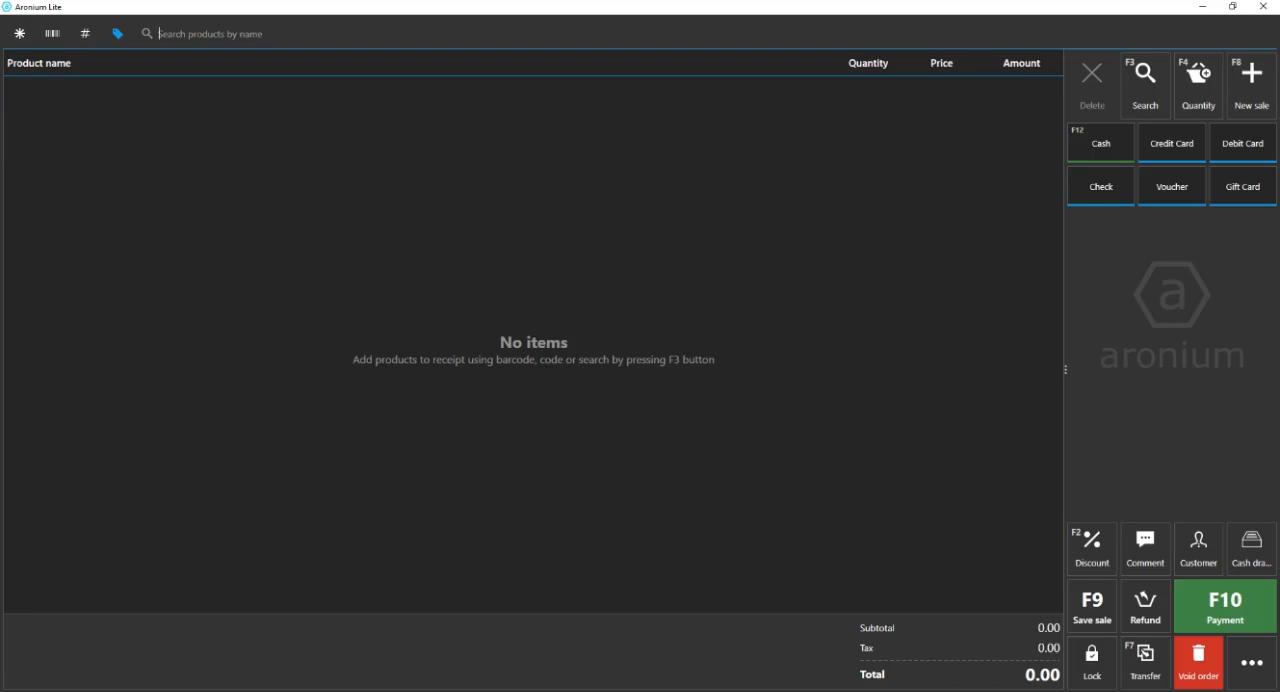
key(alt+Tab)
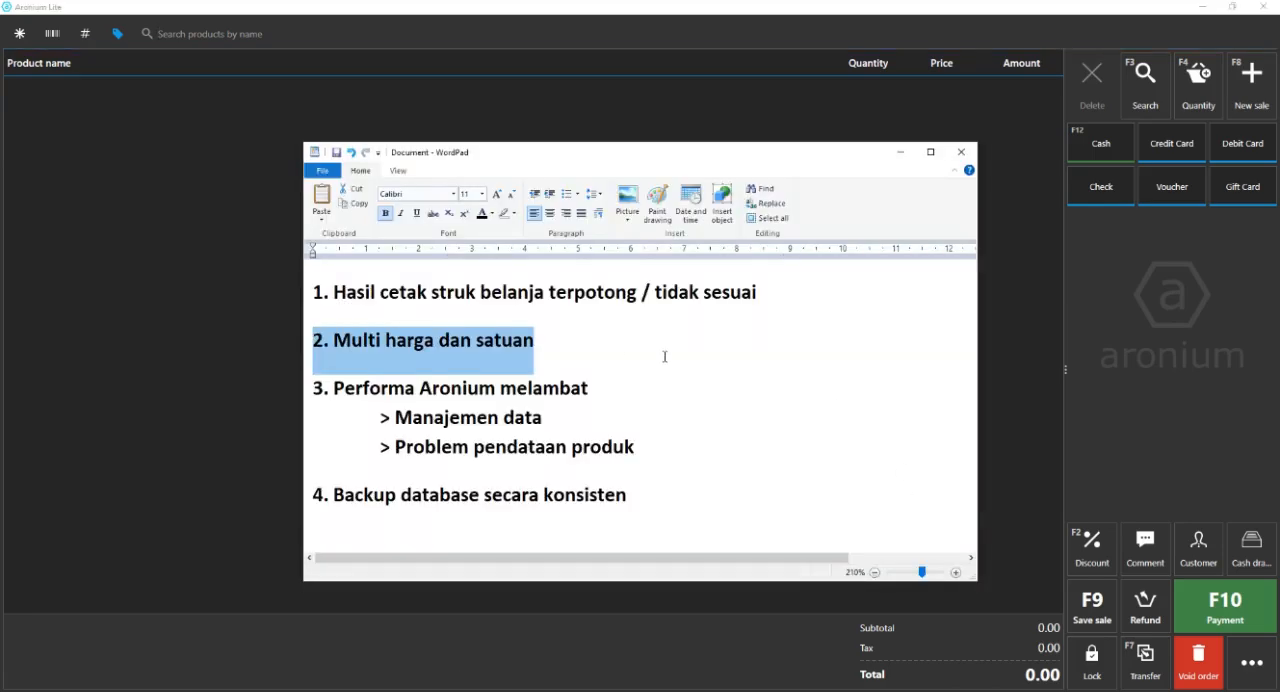
click(587, 344)
drag(572, 331, 301, 346)
click(899, 153)
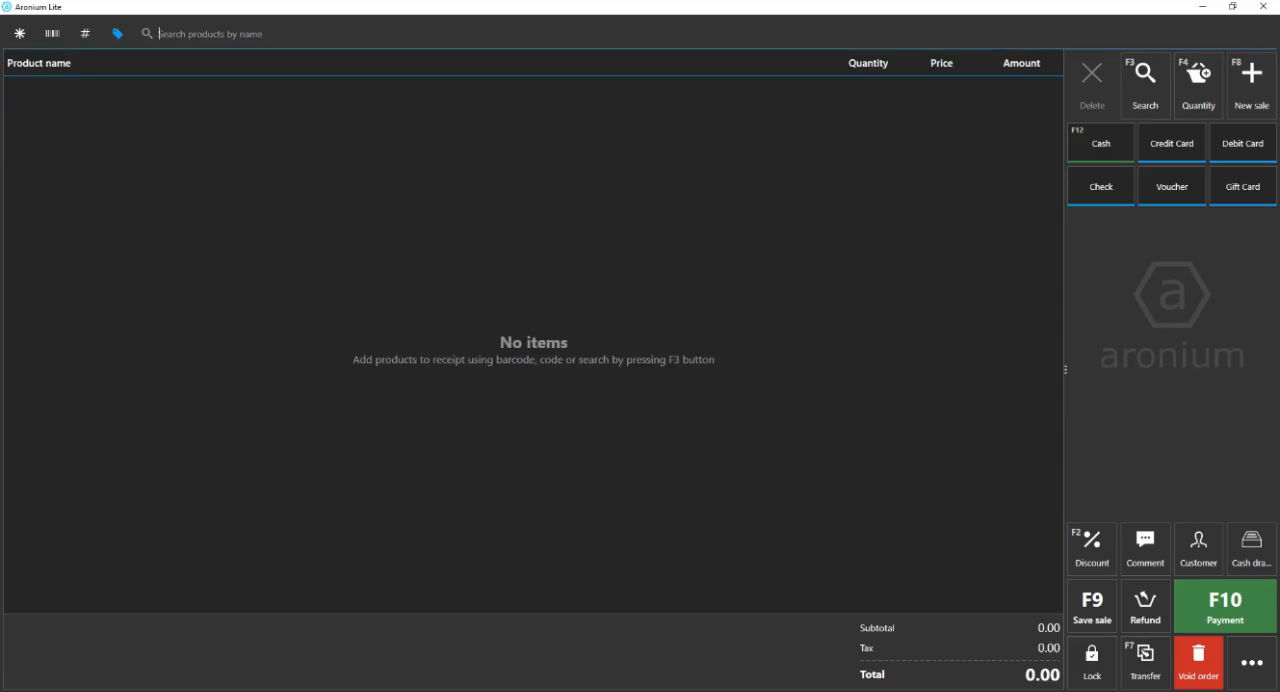
Open the product list in Aronium's management area.
click(1252, 665)
click(1150, 80)
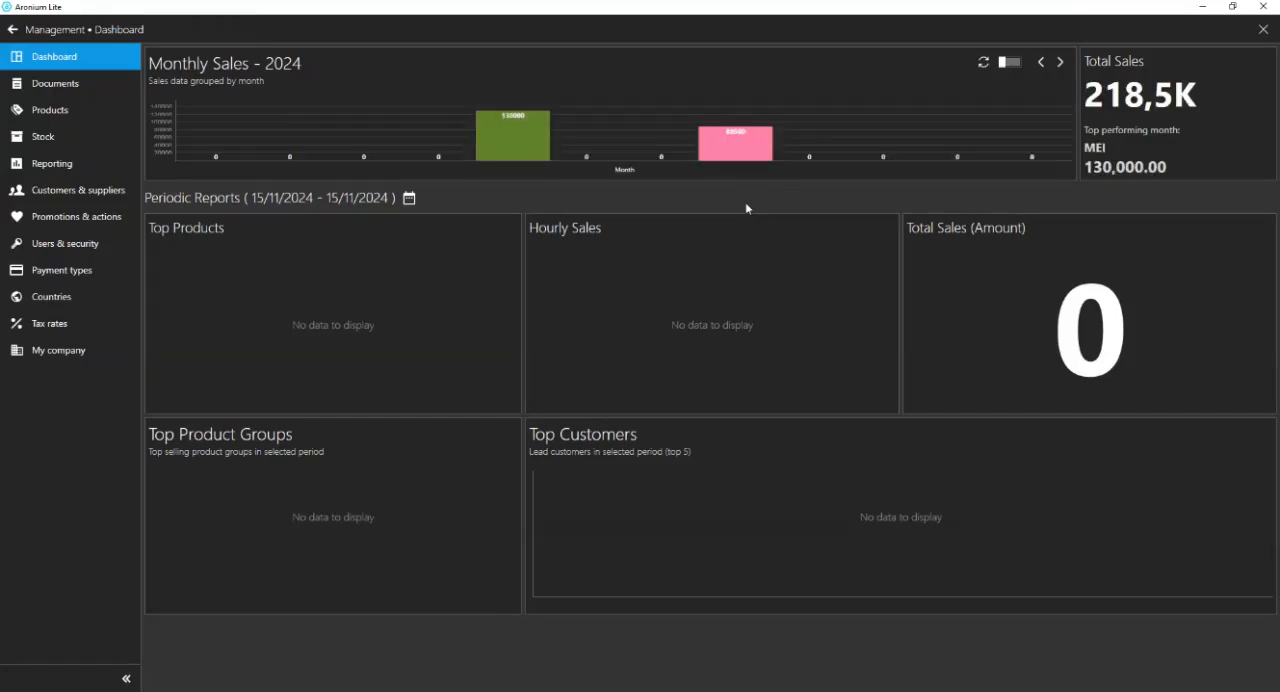
click(50, 110)
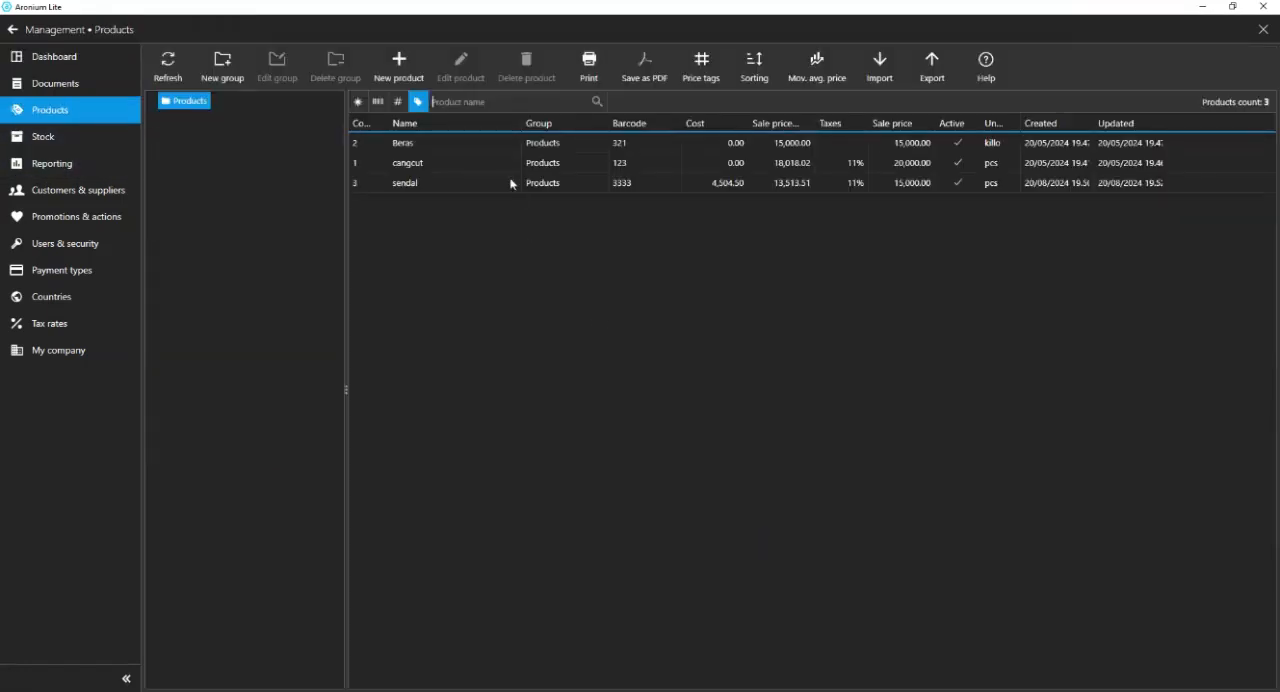
Start a new product named "Indomi goreng (/pcs)" and set its code to 6.
click(399, 66)
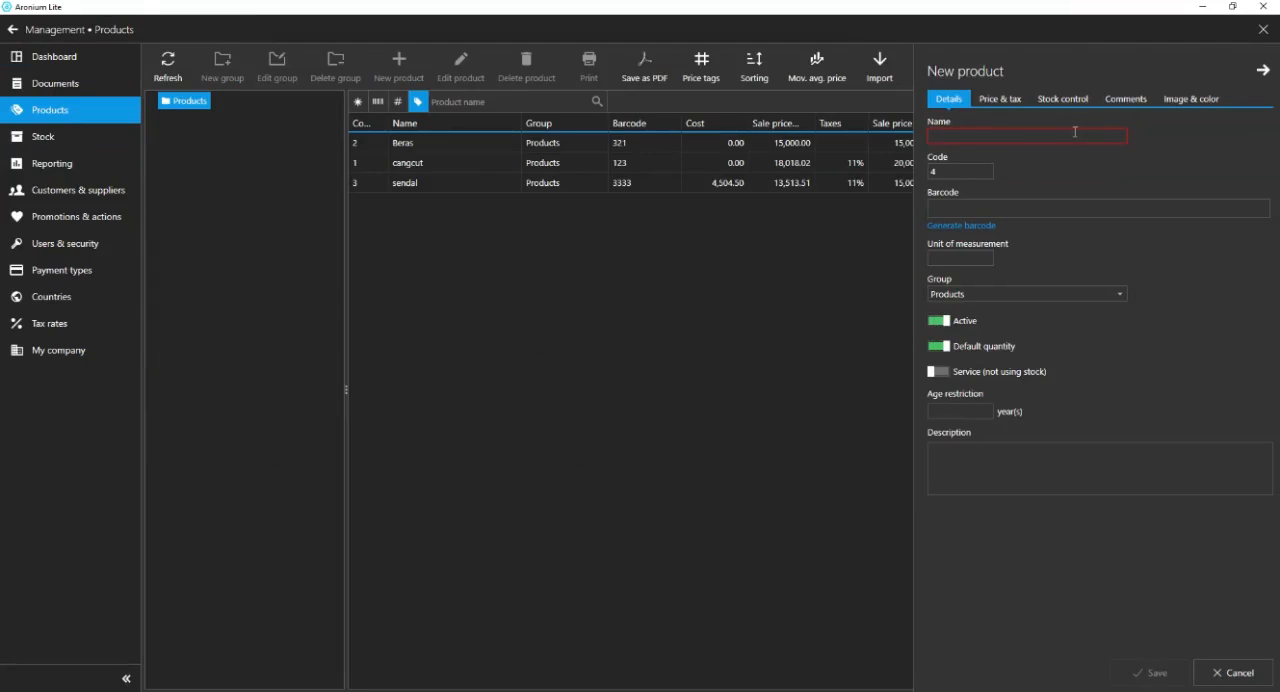
text(Indomi goreng )
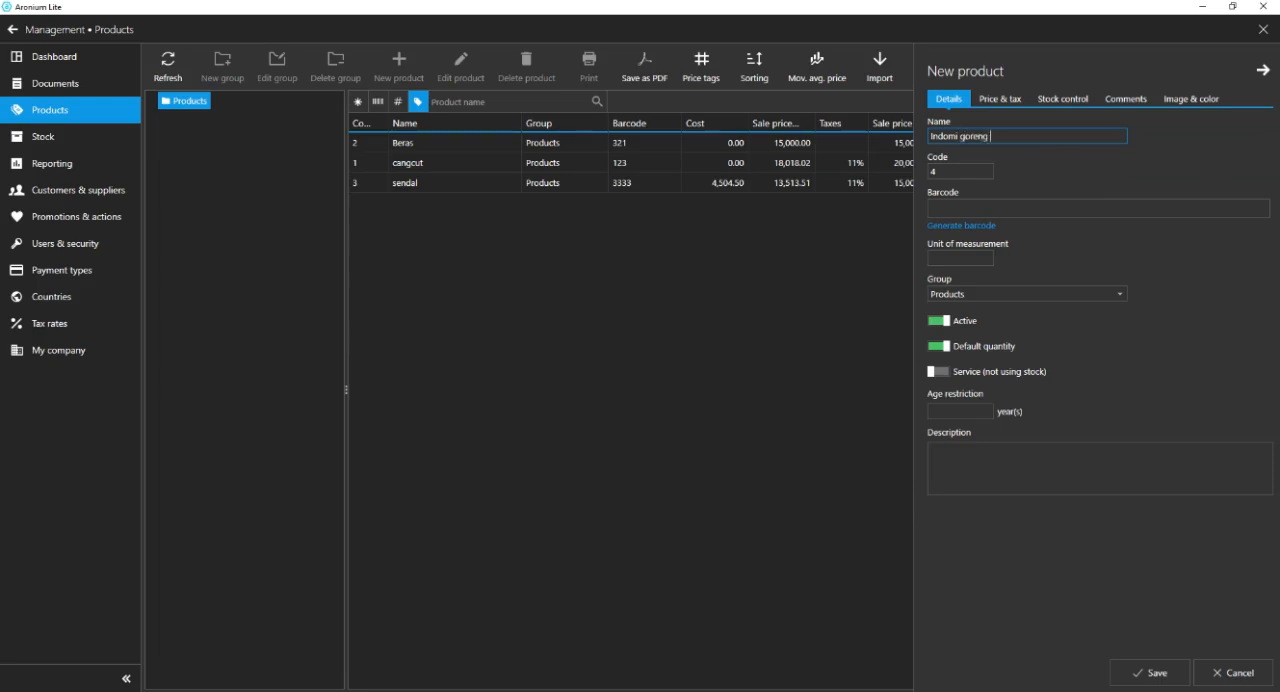
text((/pcs)
key(Tab)
text(6)
key(Tab)
Generate a barcode for the new product and set its unit of measurement to Pcs.
click(960, 225)
click(961, 256)
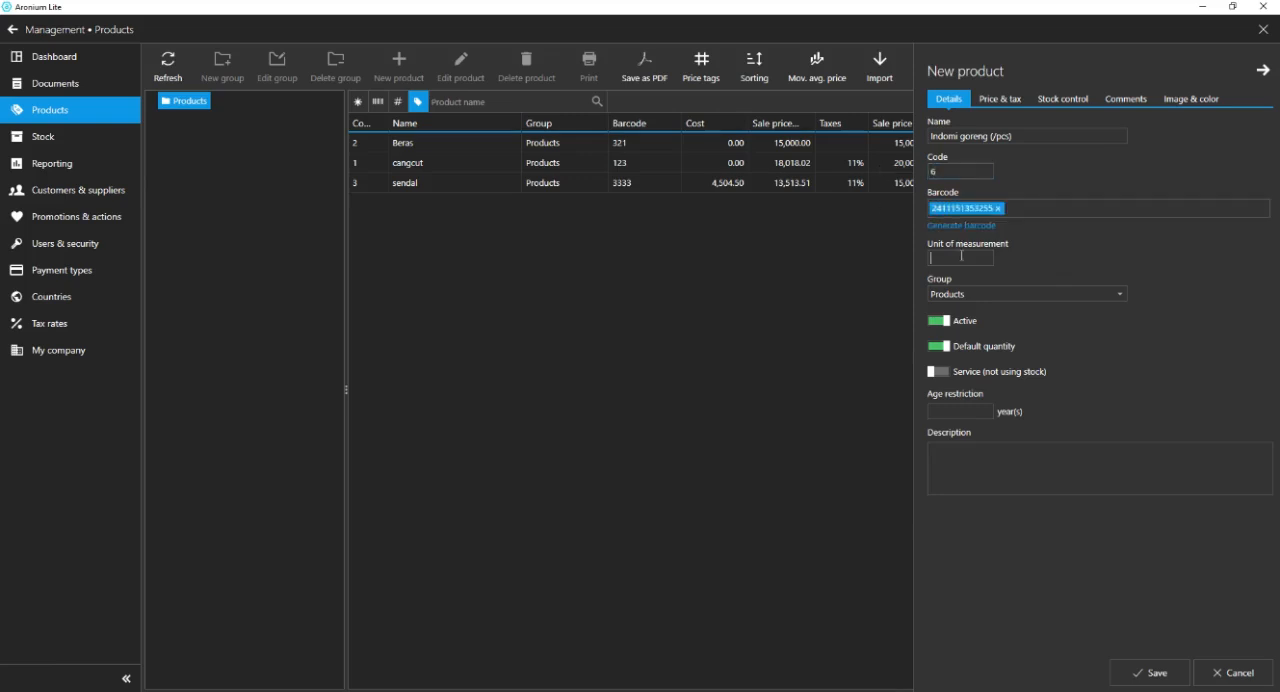
text(Pcs)
Remove the "(/pcs)" suffix from the new product's name, leaving "Indomi goreng".
click(1030, 134)
click(1026, 134)
key(BackSpace)
key(BackSpace)
key(BackSpace)
key(BackSpace)
key(BackSpace)
key(BackSpace)
key(BackSpace)
Set the product's cost to 2500 and its sale price to 3000, and save the product.
click(1000, 99)
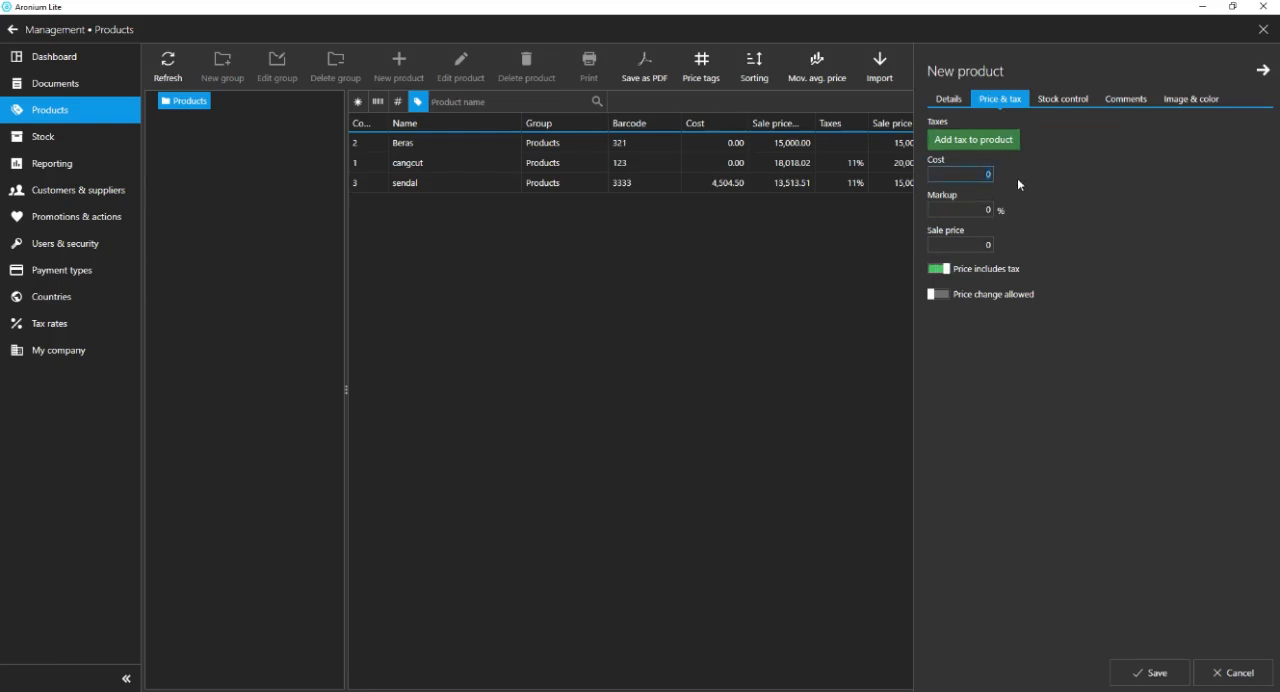
text(2500)
click(976, 245)
text(3000)
click(1148, 673)
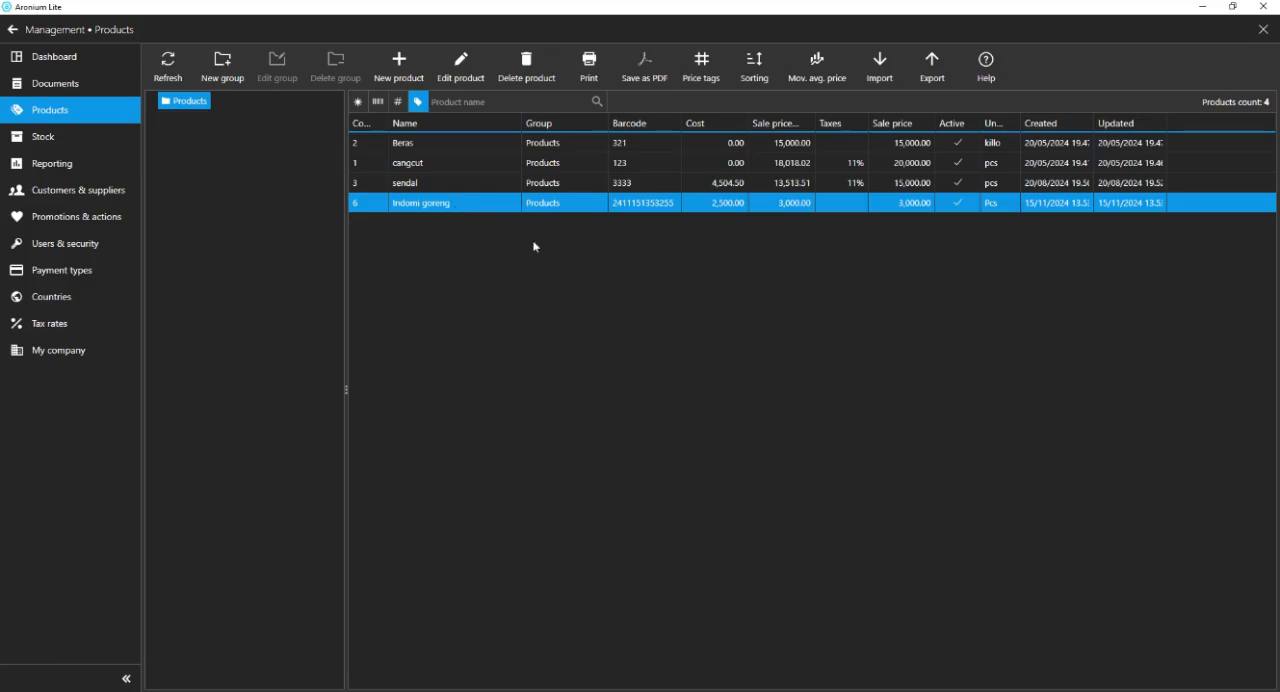
click(397, 74)
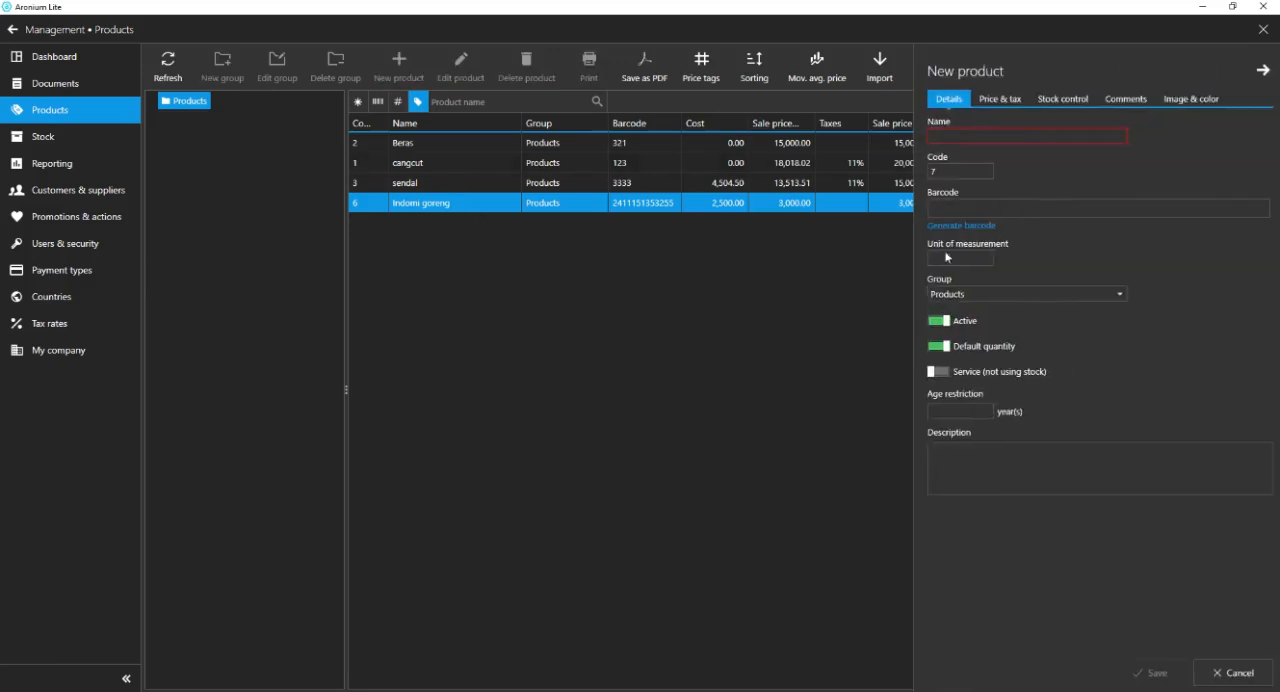
click(810, 359)
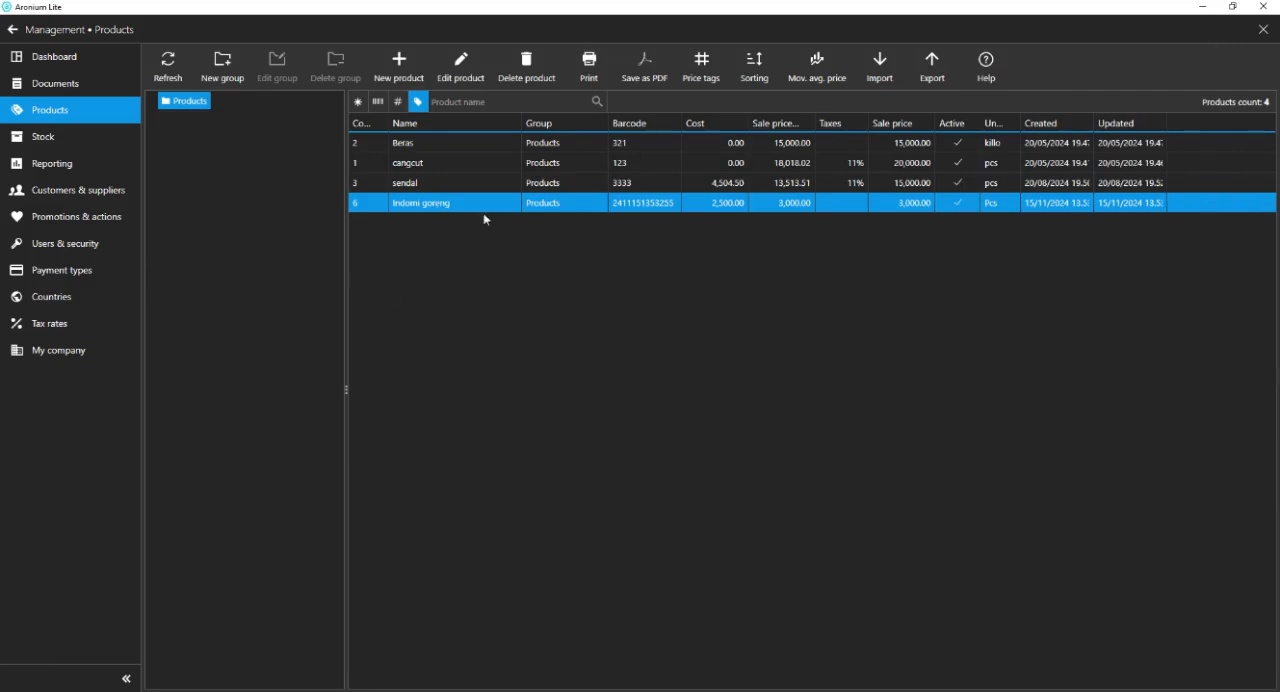
click(397, 70)
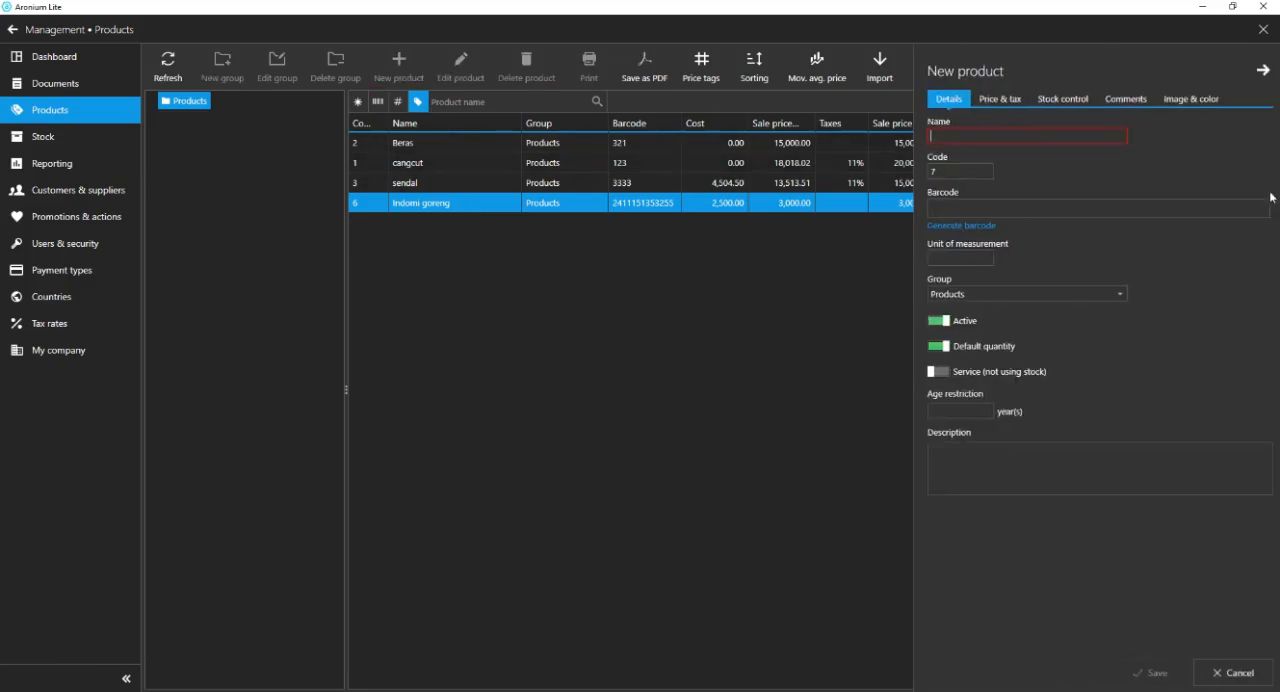
click(1231, 674)
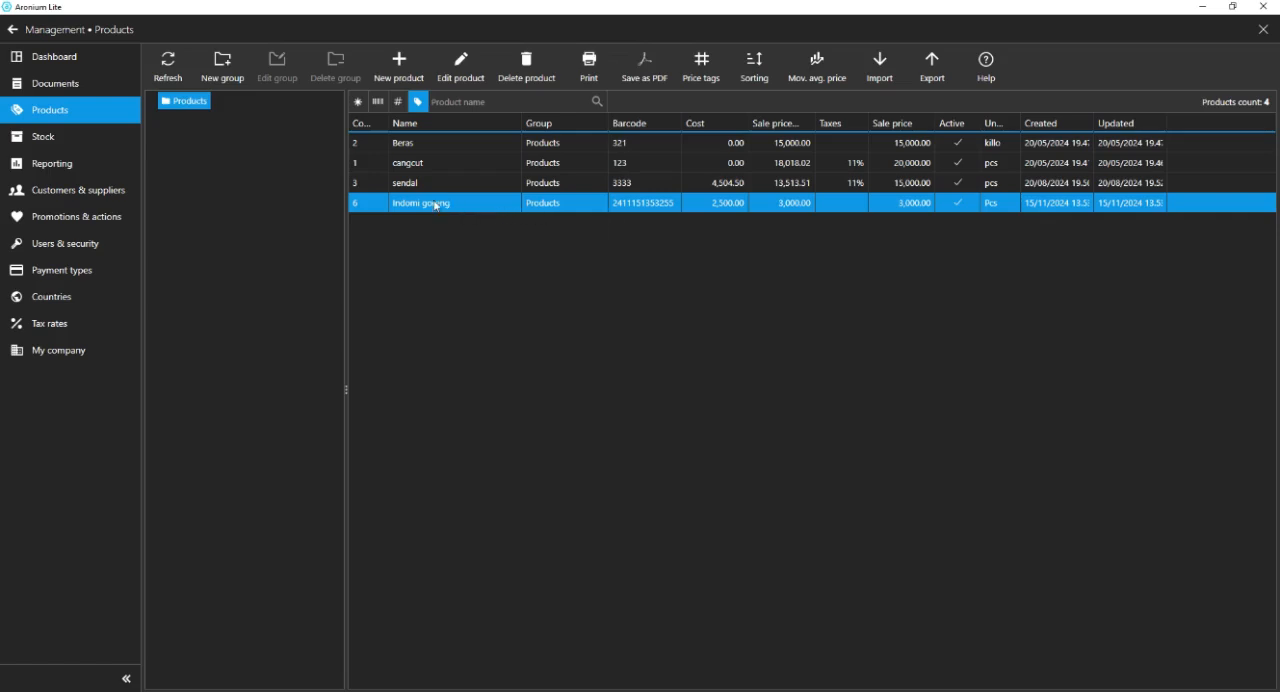
Make a copy of the Indomi goreng product, removing "- Copy" from its name and setting its code to 8.
right_click(493, 210)
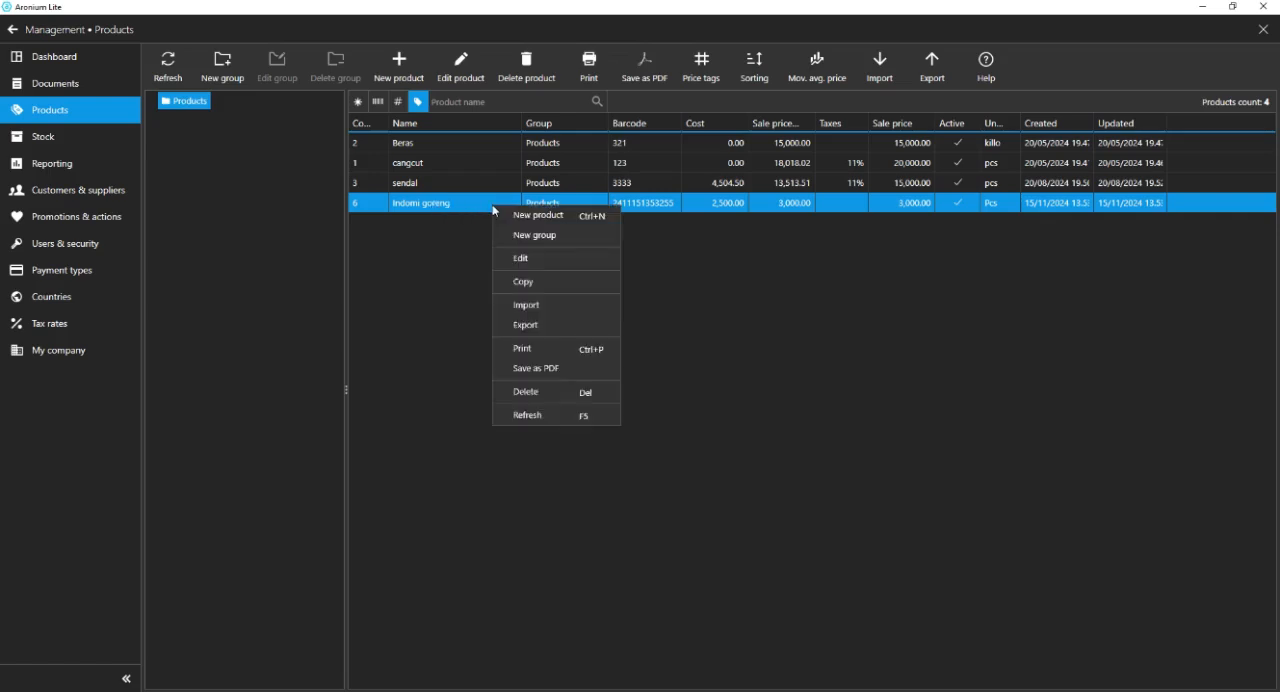
click(523, 281)
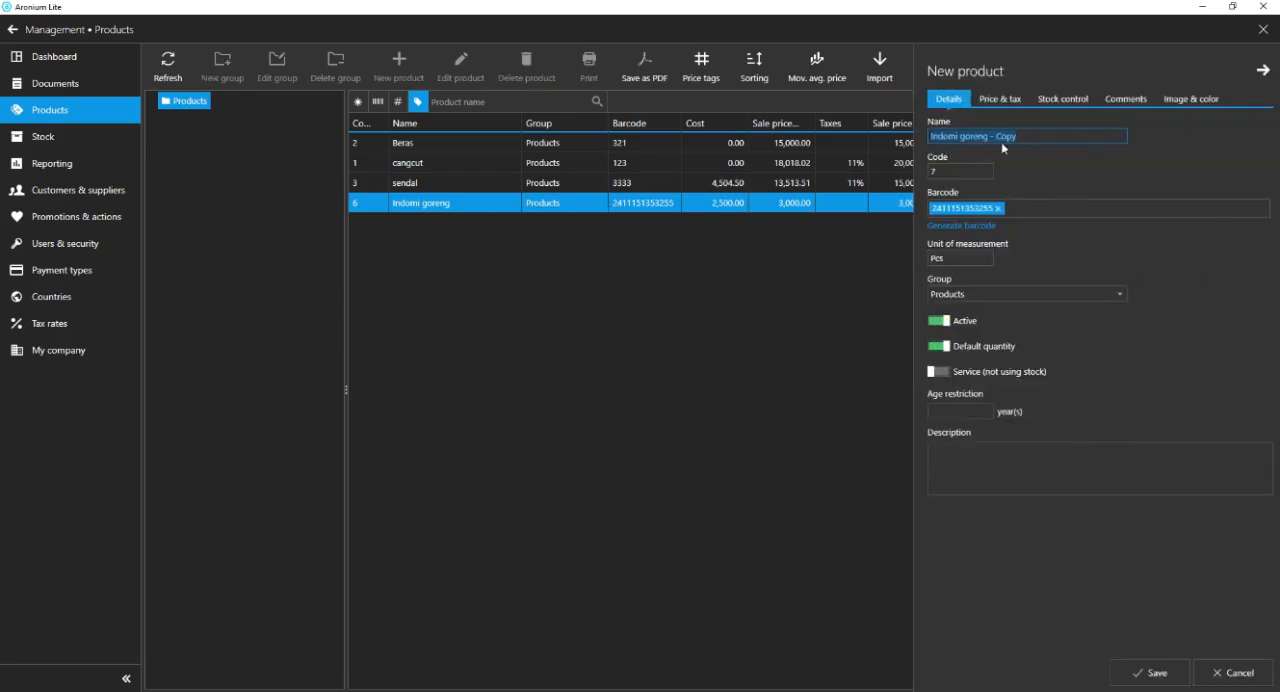
click(1035, 140)
key(BackSpace)
key(BackSpace)
key(BackSpace)
key(BackSpace)
key(BackSpace)
key(BackSpace)
key(Tab)
key(BackSpace)
text(8)
click(998, 208)
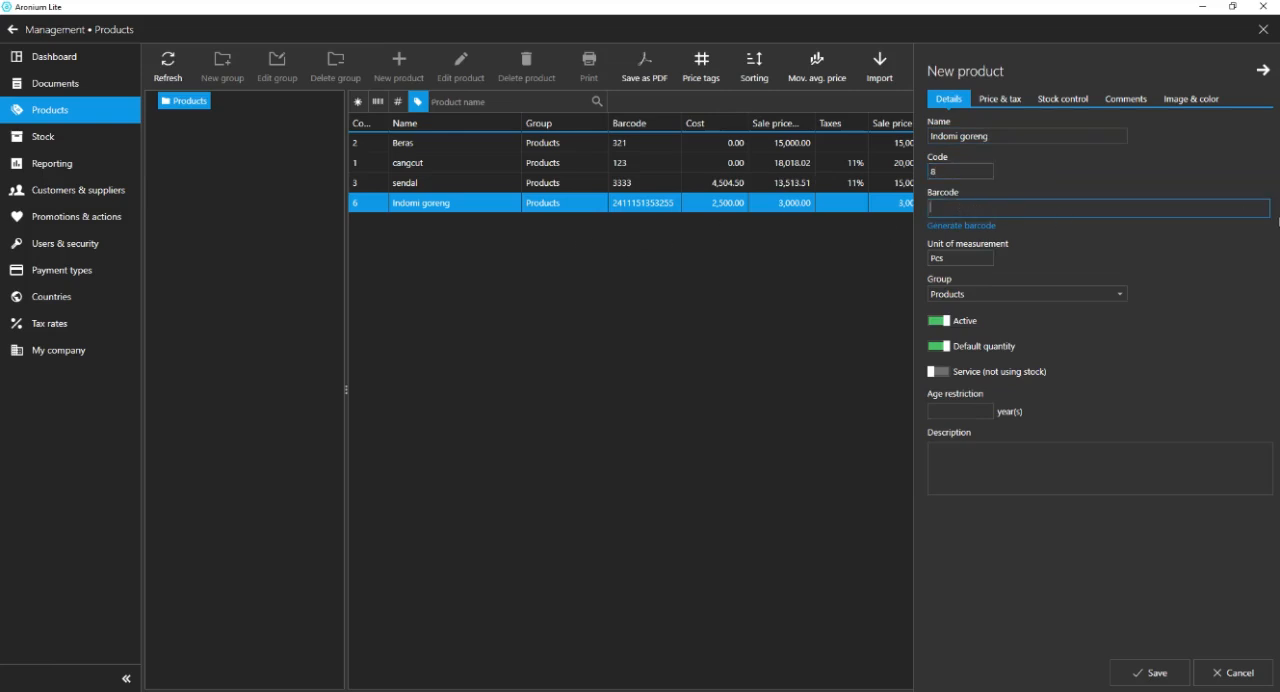
text(2411151355143)
key(Return)
key(Tab)
text(K)
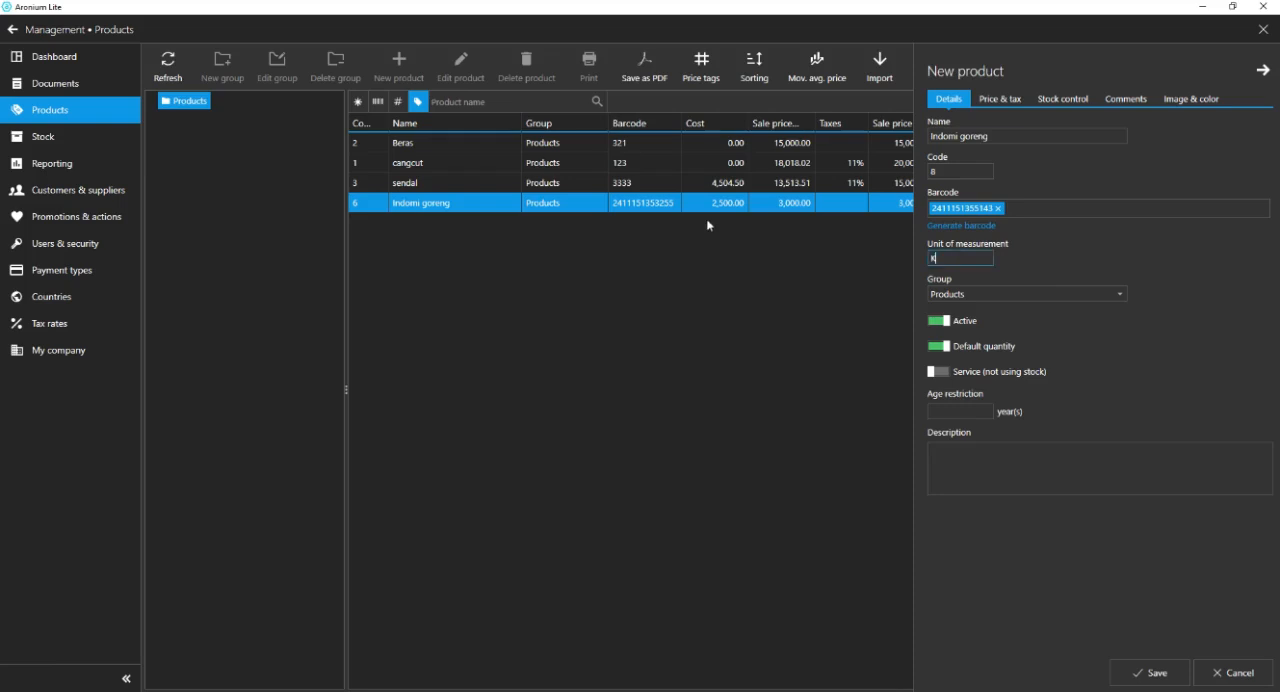
text(arton)
Set the copied product's cost to 10000 with a sale price of 12000, and save the product.
click(1000, 98)
double_click(989, 175)
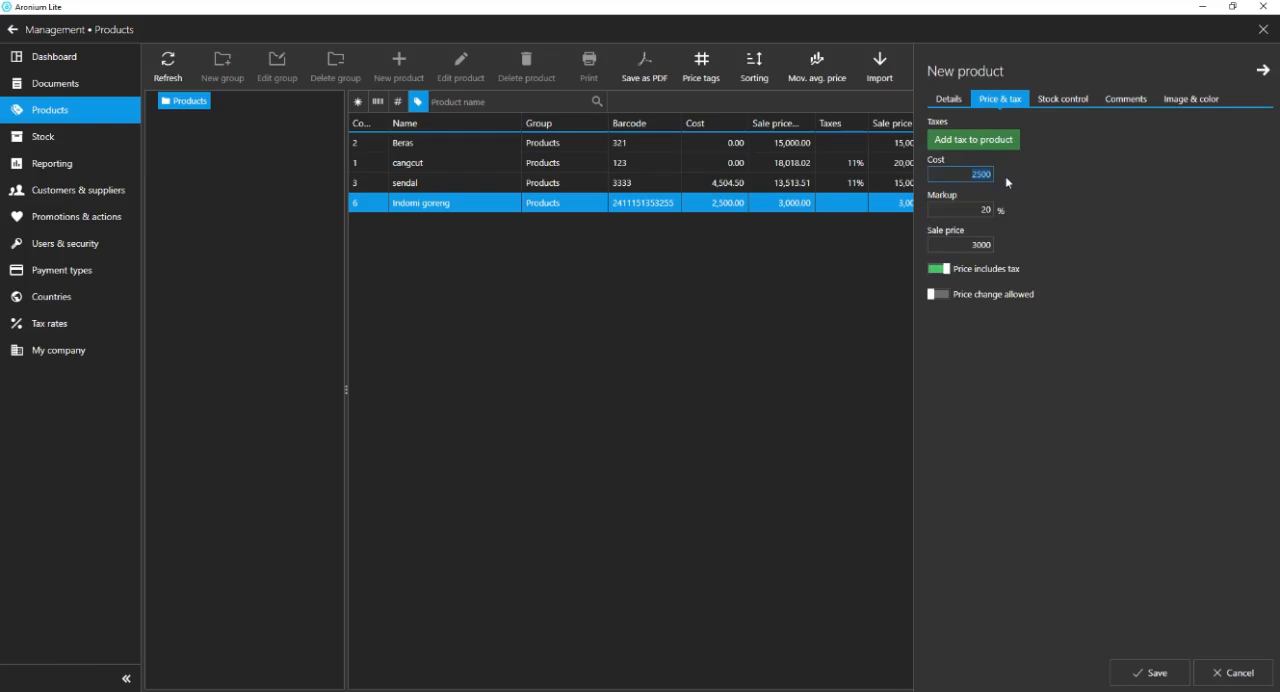
text(10000)
double_click(967, 245)
click(1150, 673)
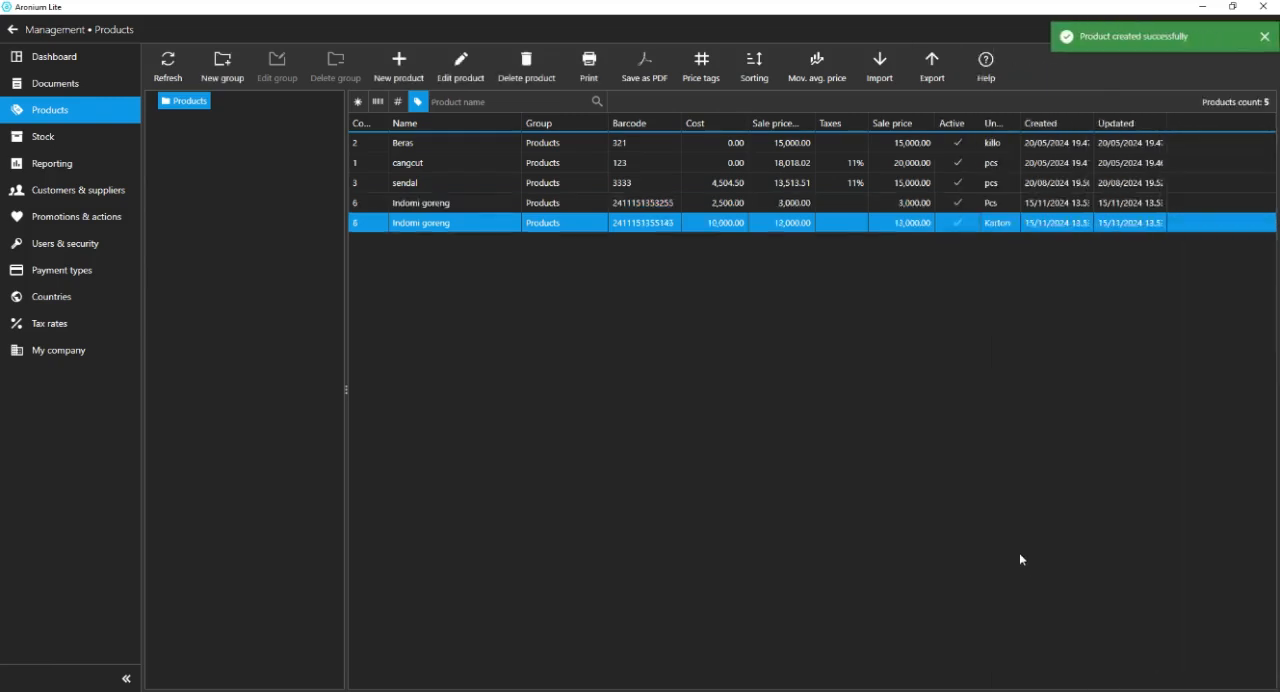
click(466, 207)
click(463, 221)
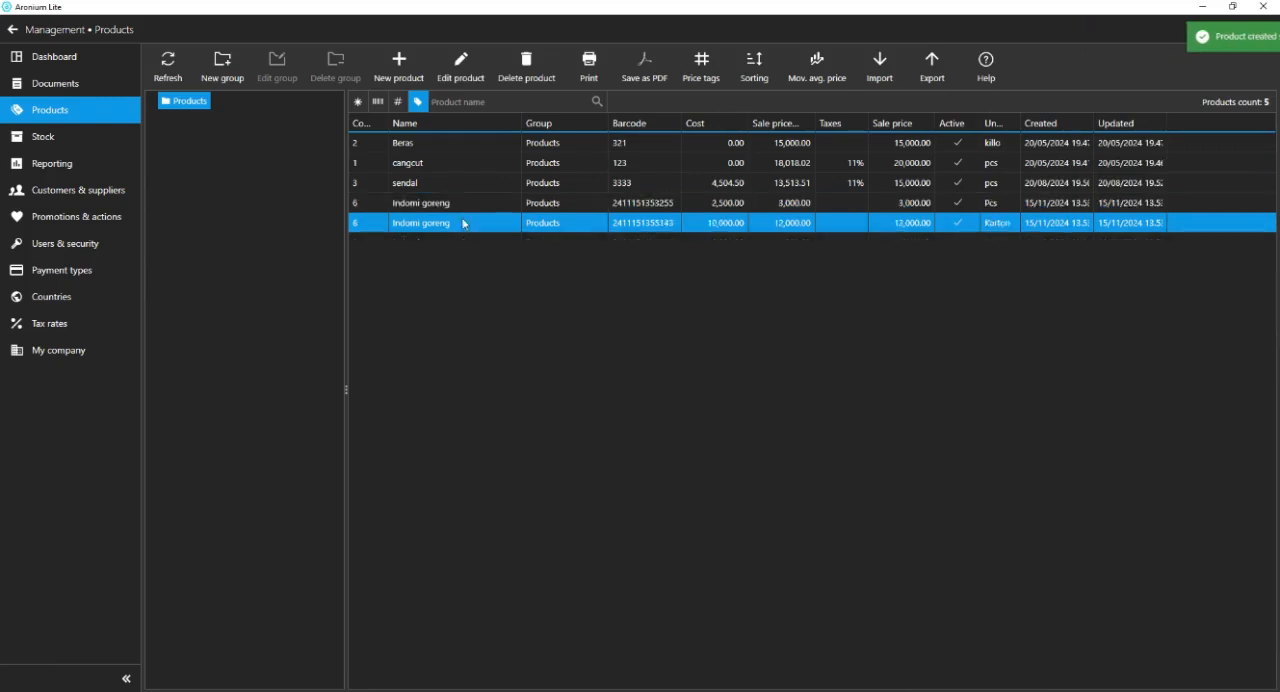
click(462, 206)
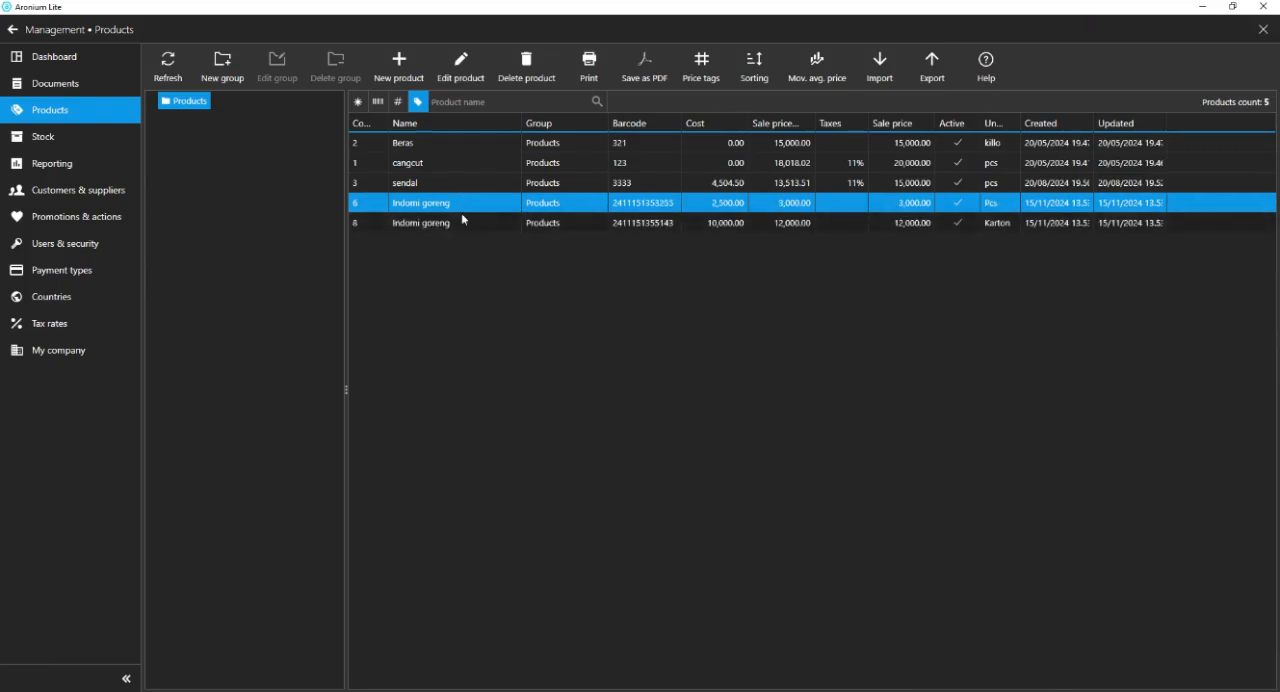
click(464, 221)
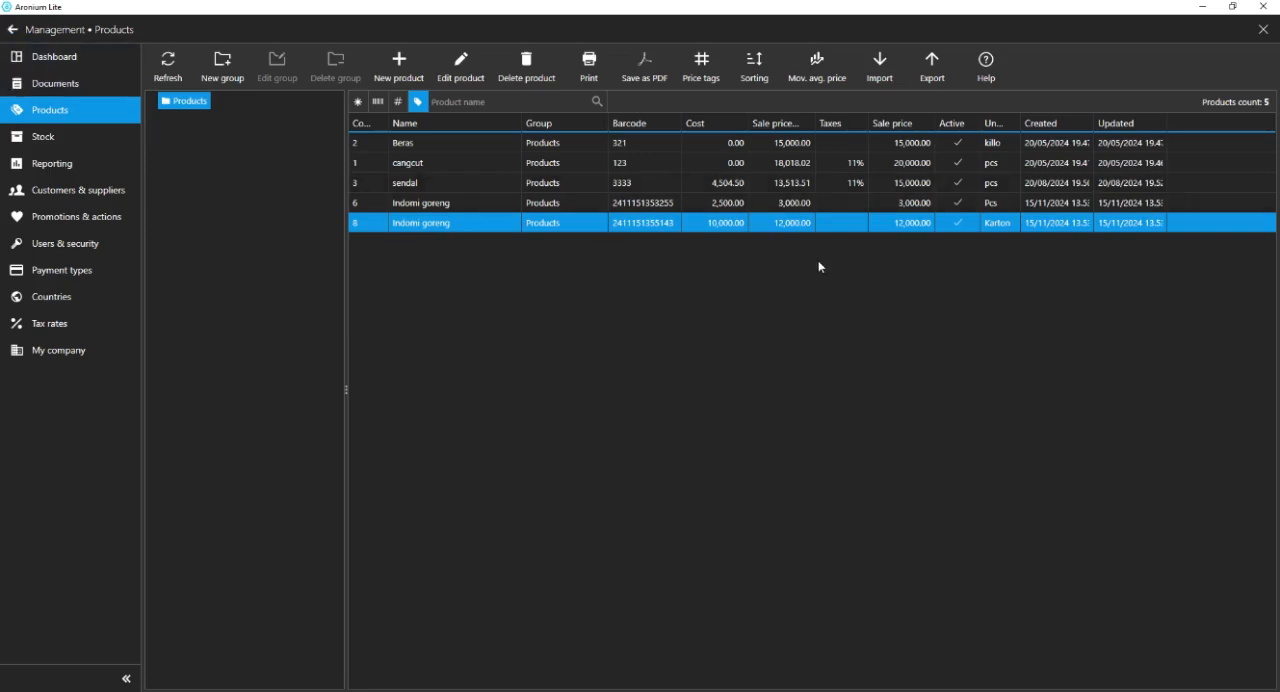
In the stock list, set the quantity of the Pcs version of Indomi goreng to 50 with a quick inventory.
click(52, 143)
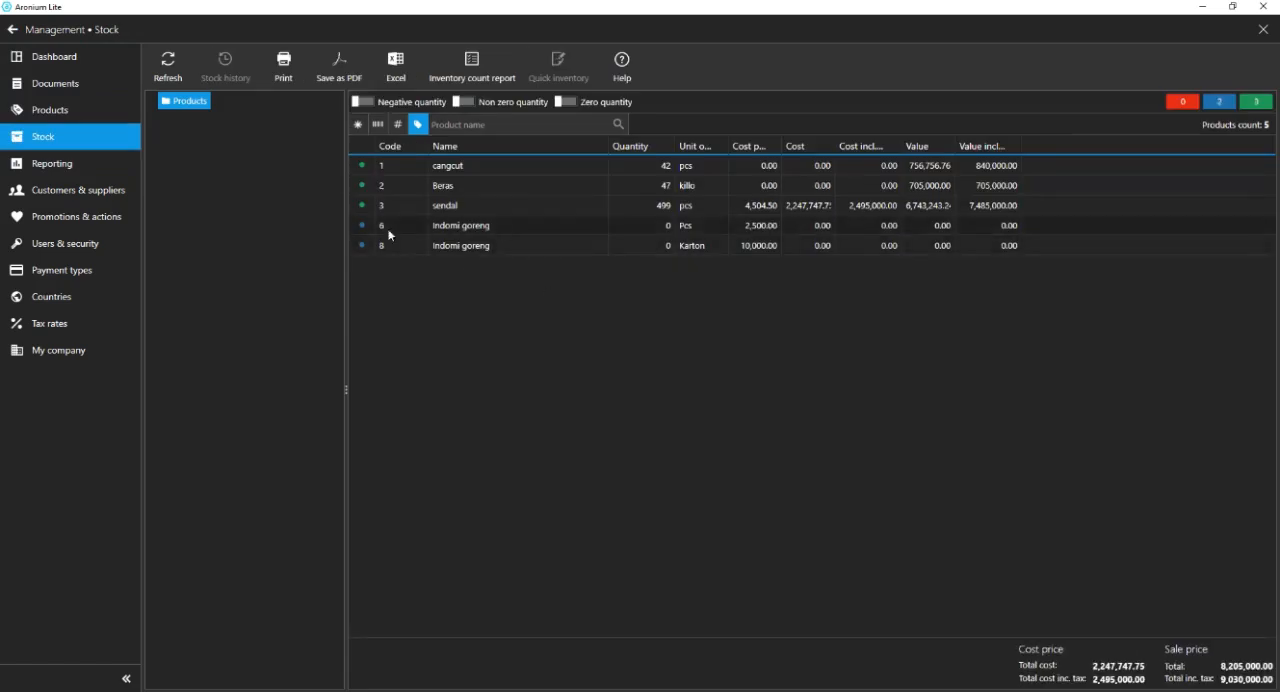
right_click(445, 226)
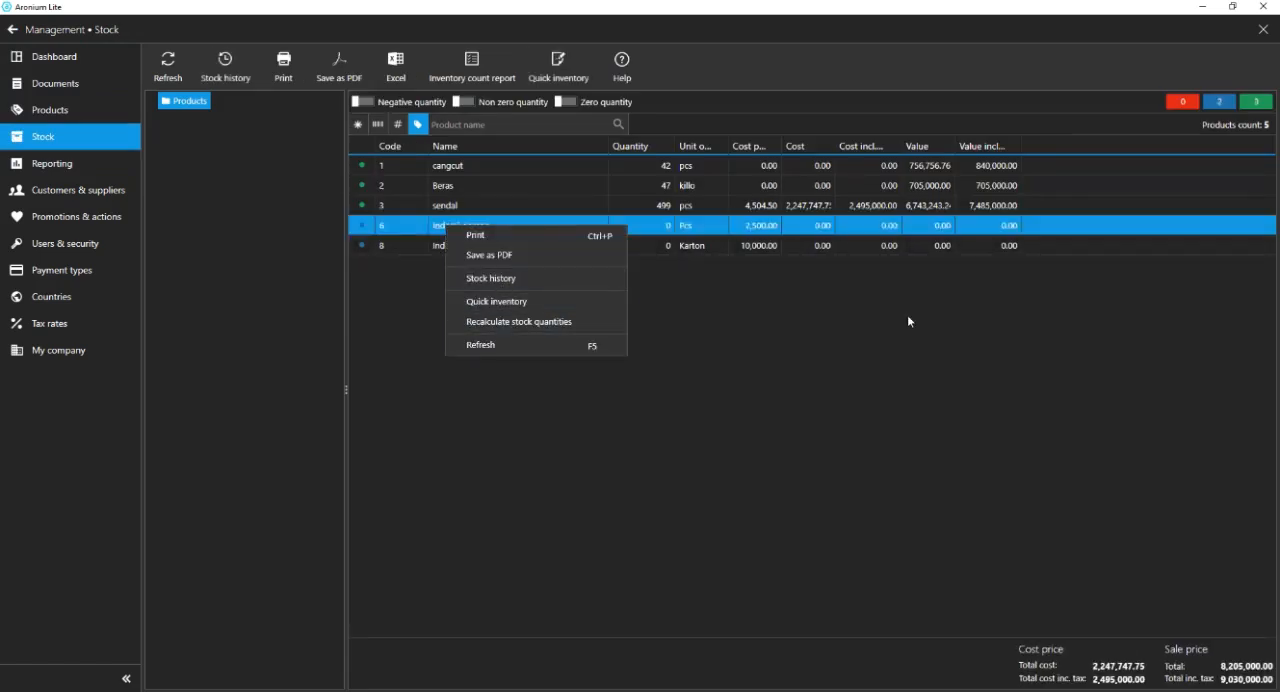
click(444, 216)
click(553, 62)
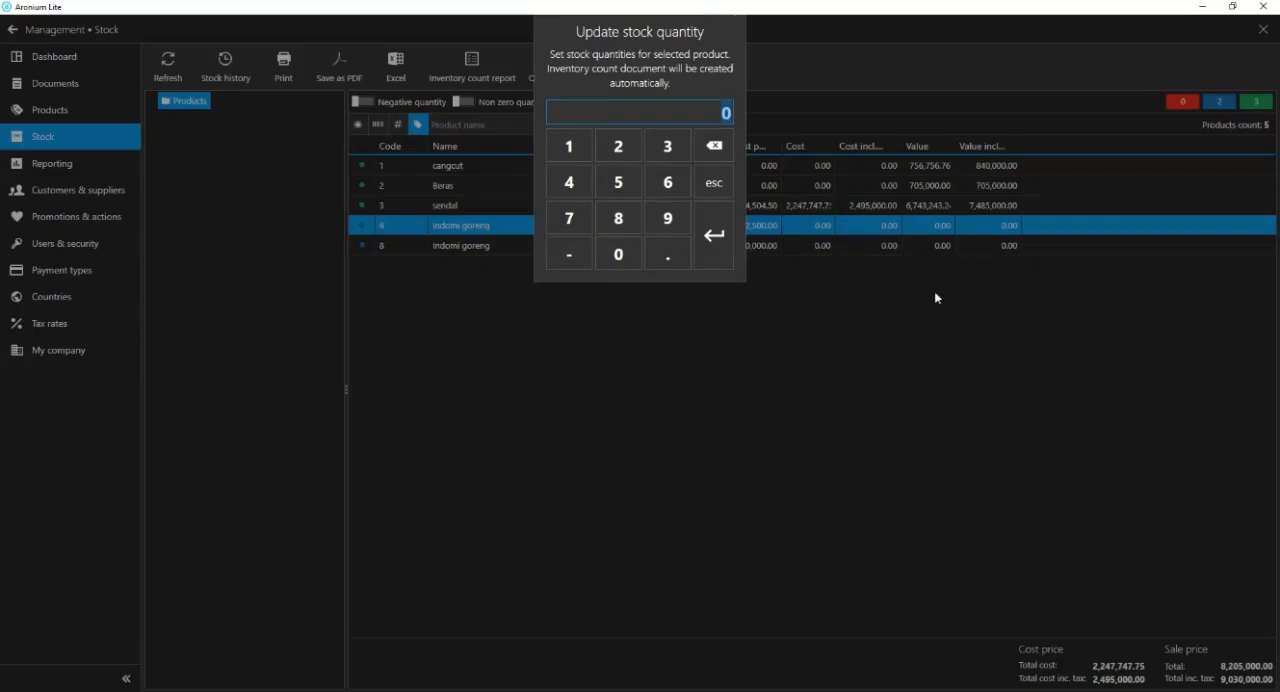
click(610, 182)
click(618, 254)
click(714, 235)
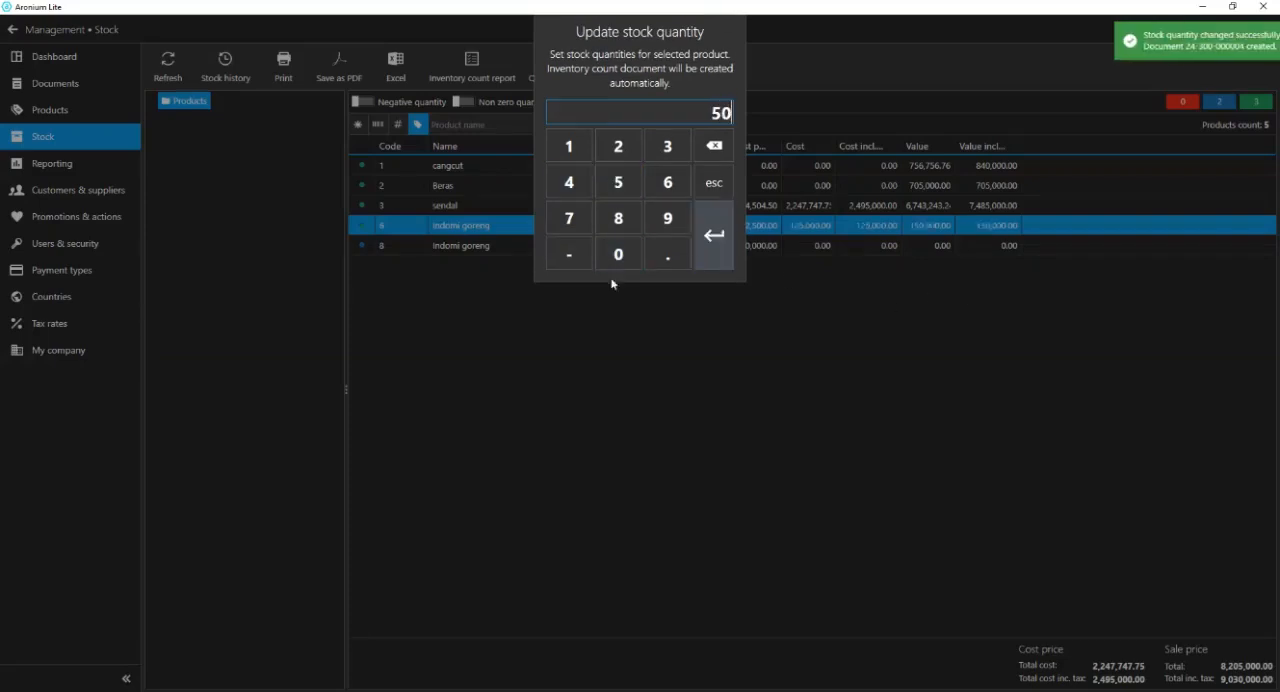
Set the stock quantity of the Karton version of Indomi goreng to 10 with a quick inventory.
click(458, 248)
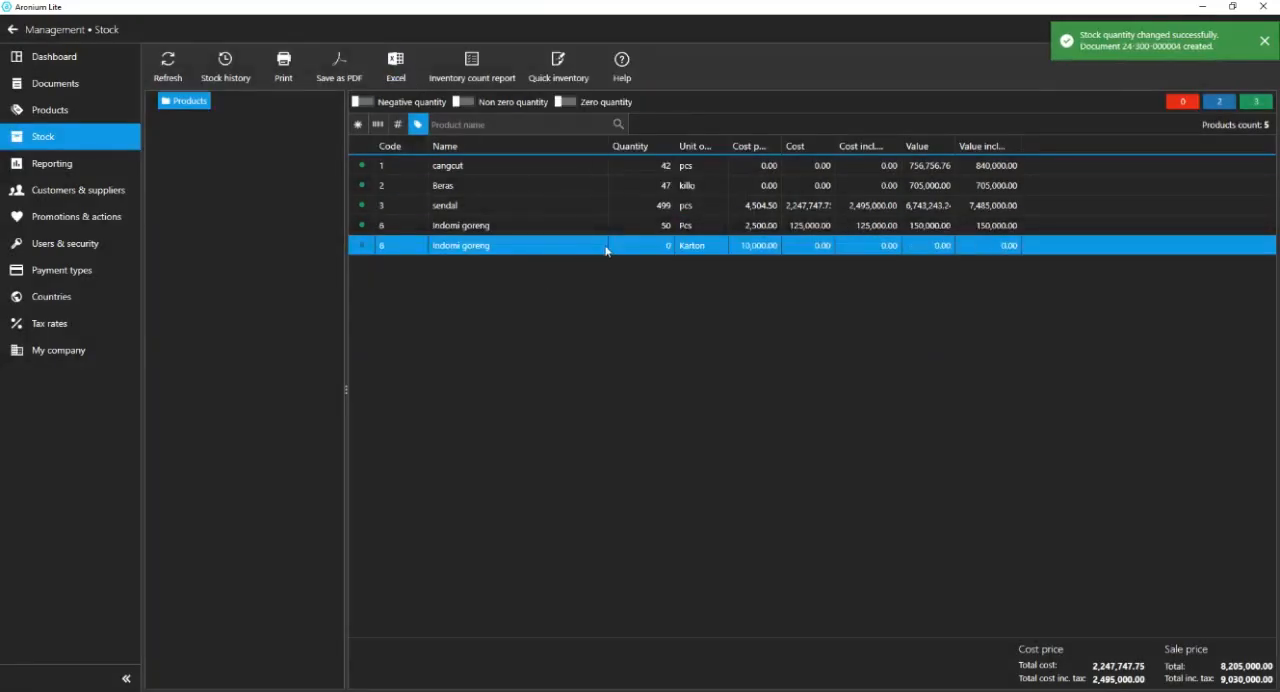
click(466, 82)
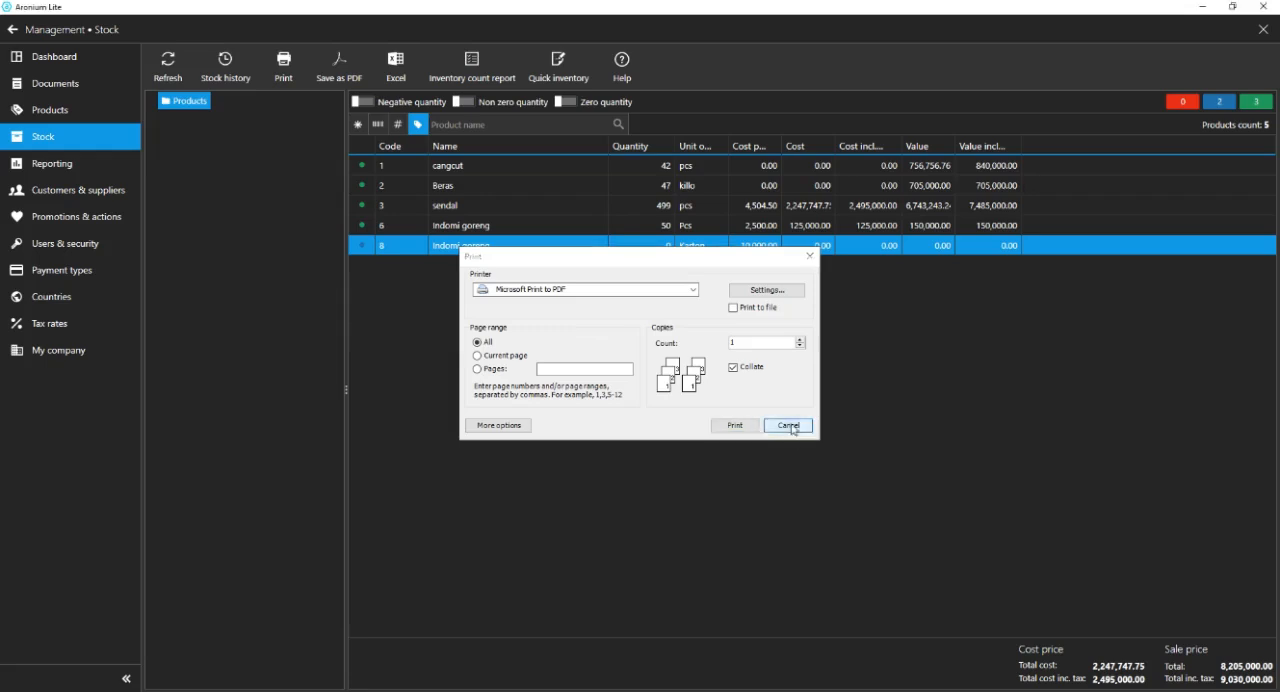
click(789, 426)
click(558, 66)
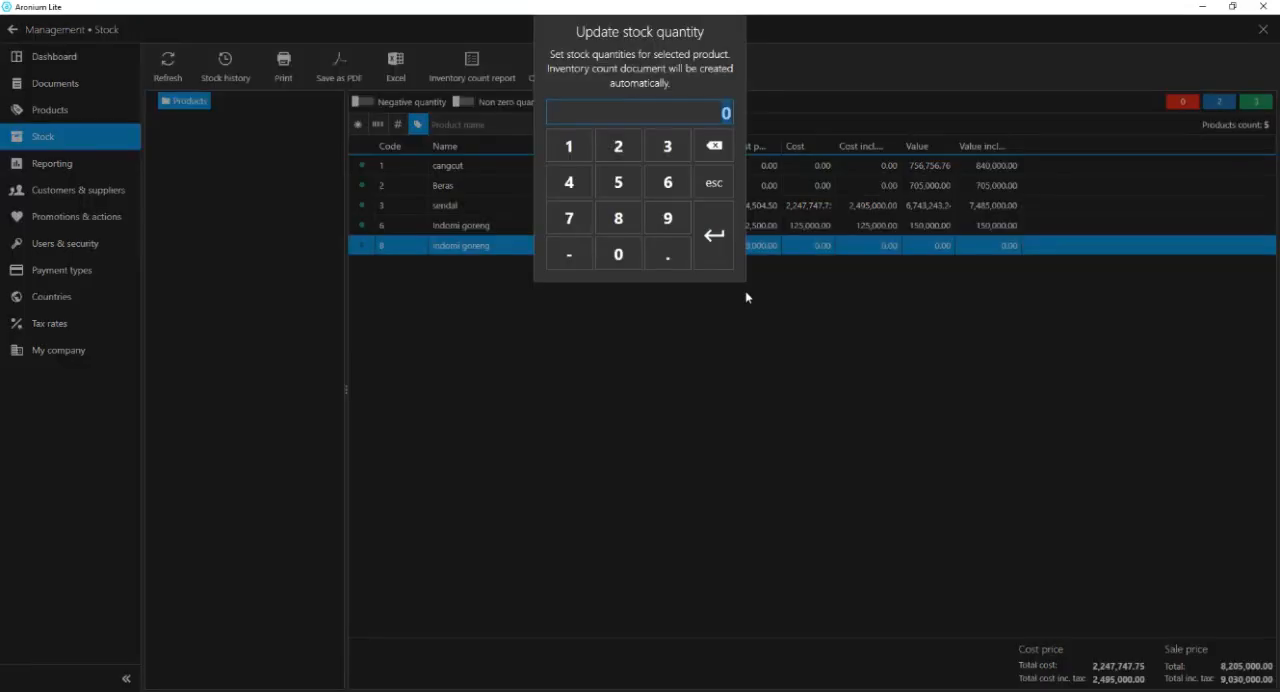
click(569, 146)
click(618, 254)
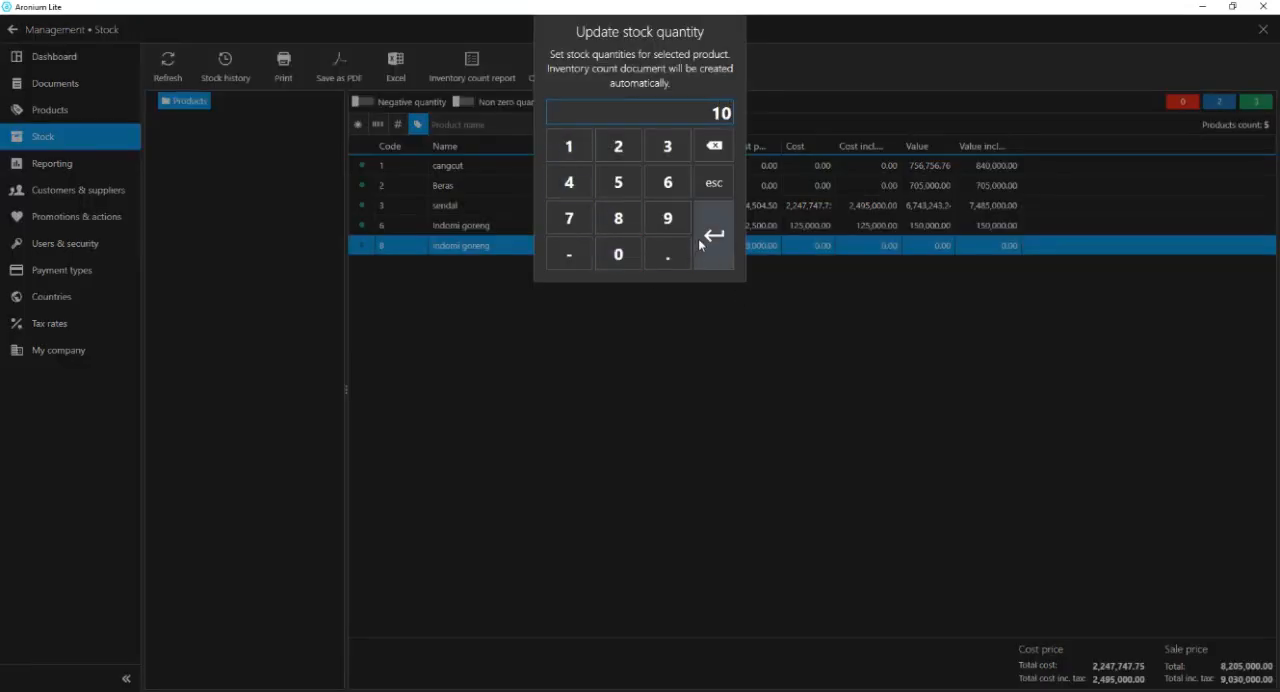
click(713, 235)
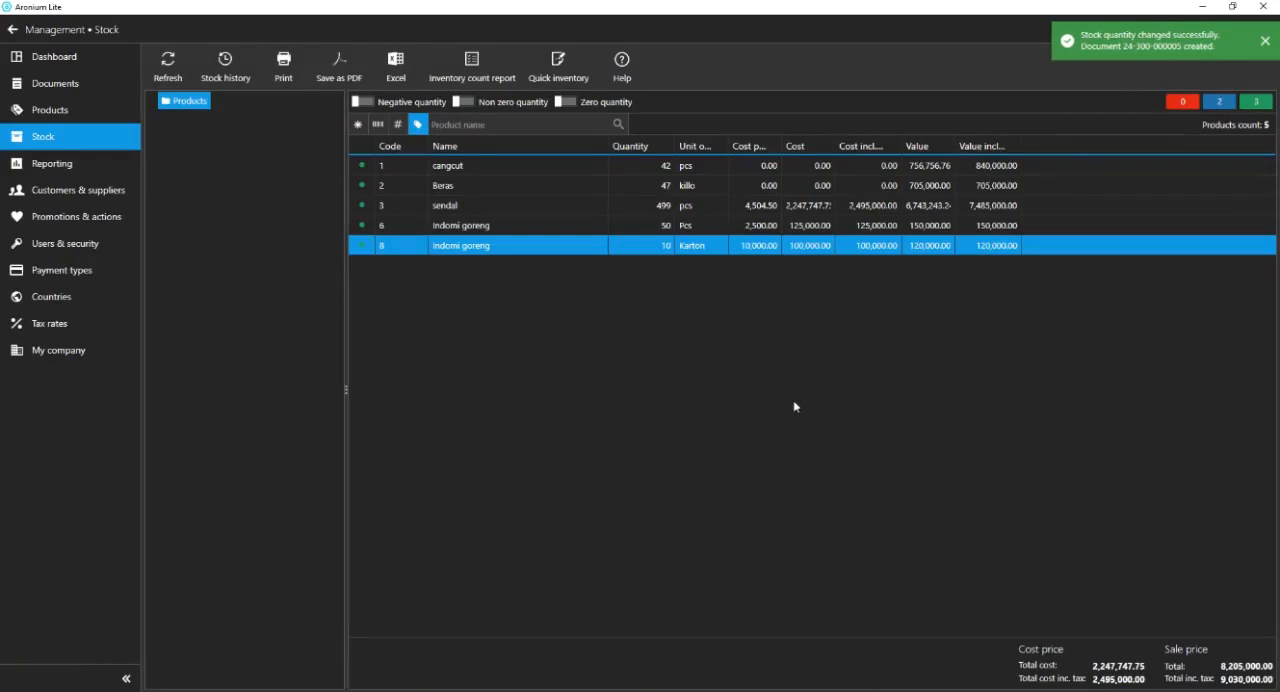
Return to the sales screen and search for "indo" across name, code and barcode.
click(12, 29)
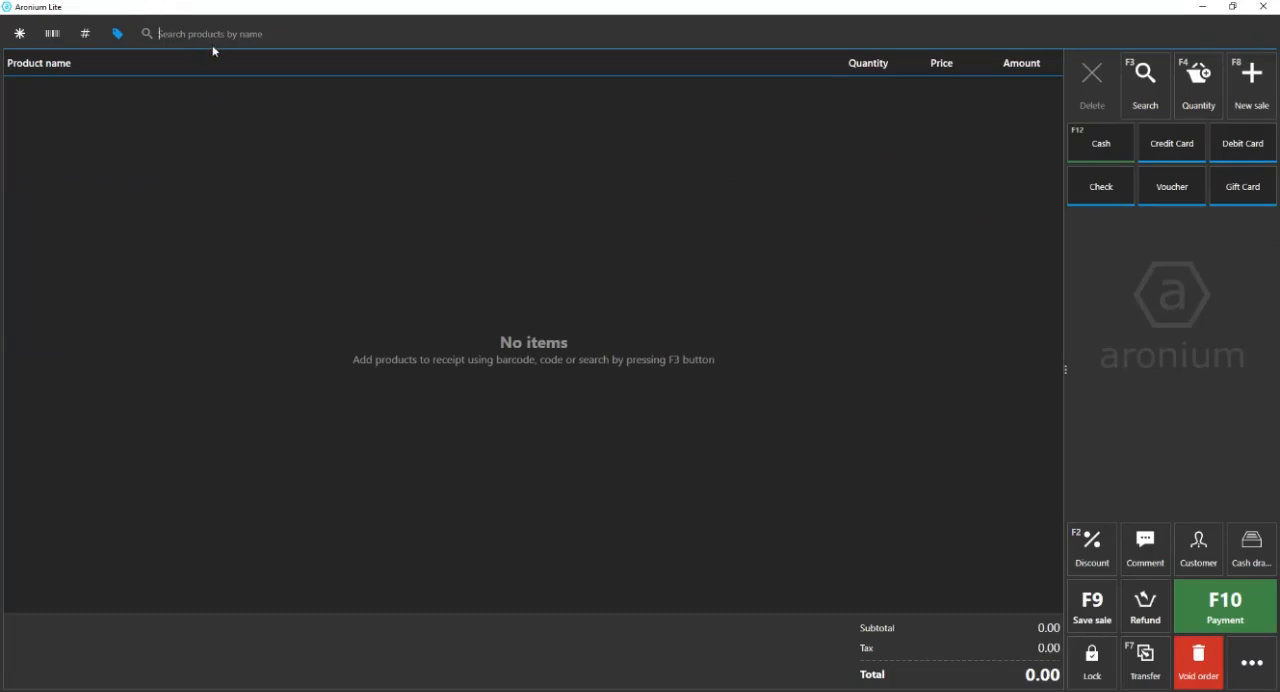
click(24, 38)
text(indo)
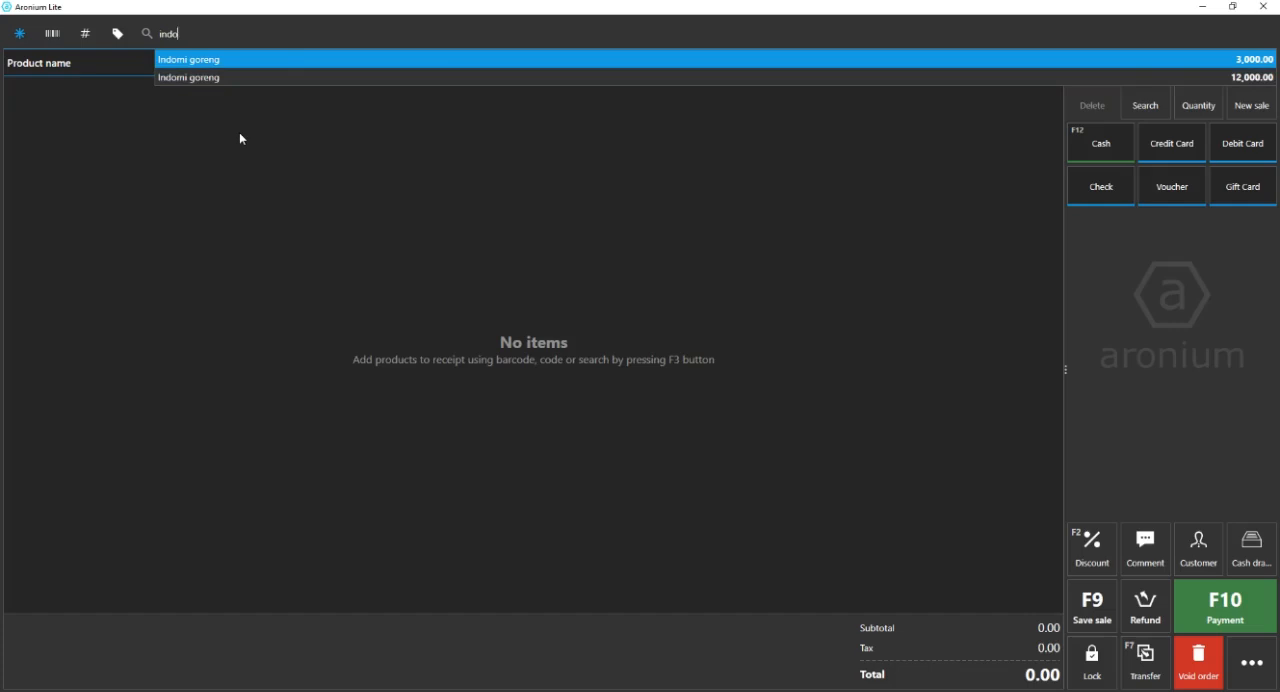
drag(189, 34, 143, 34)
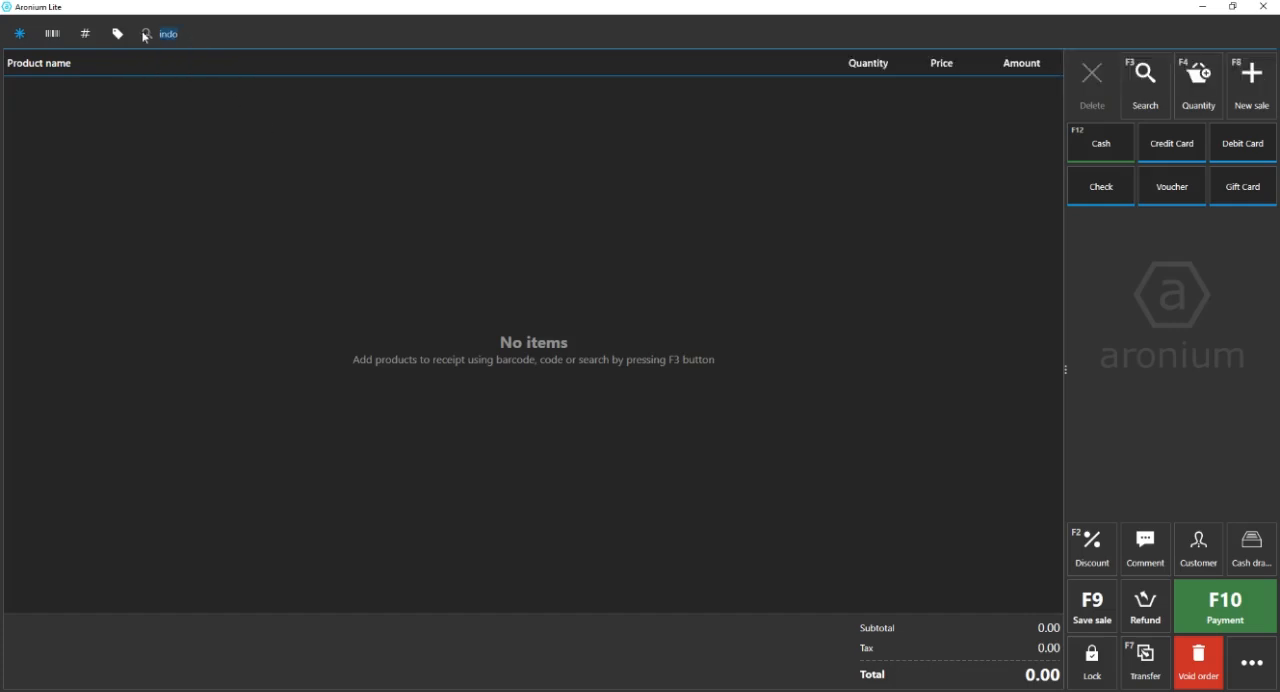
click(62, 35)
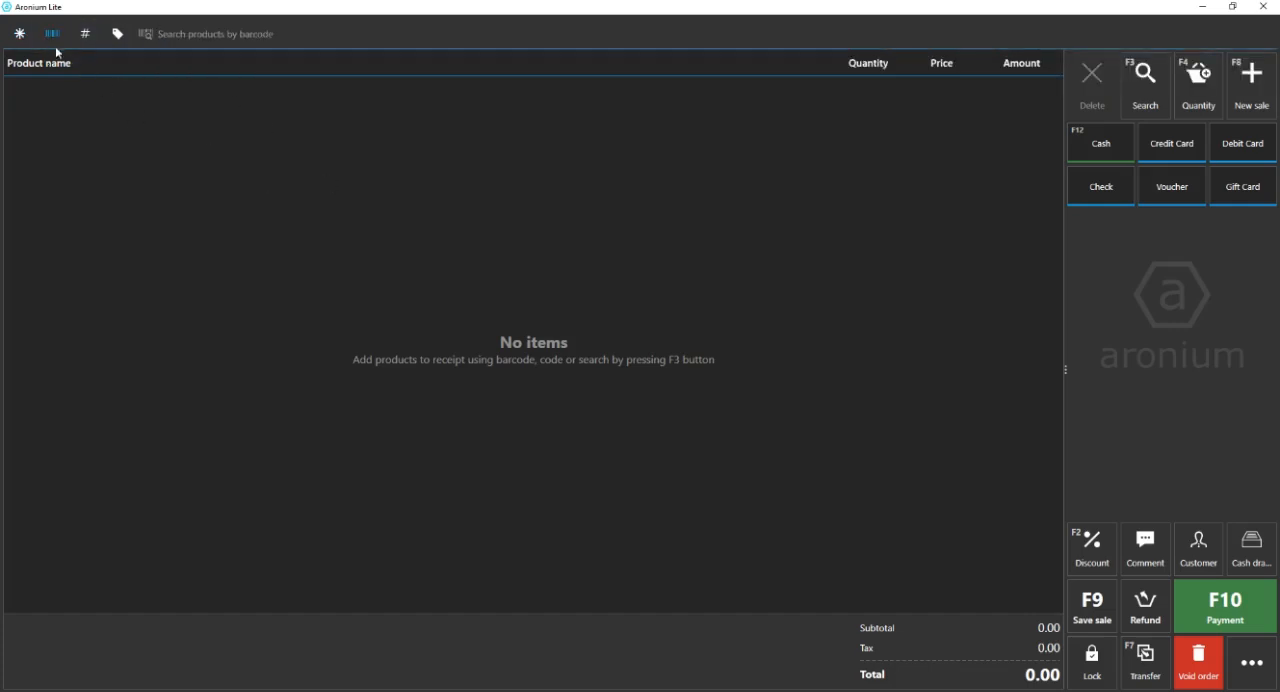
click(21, 42)
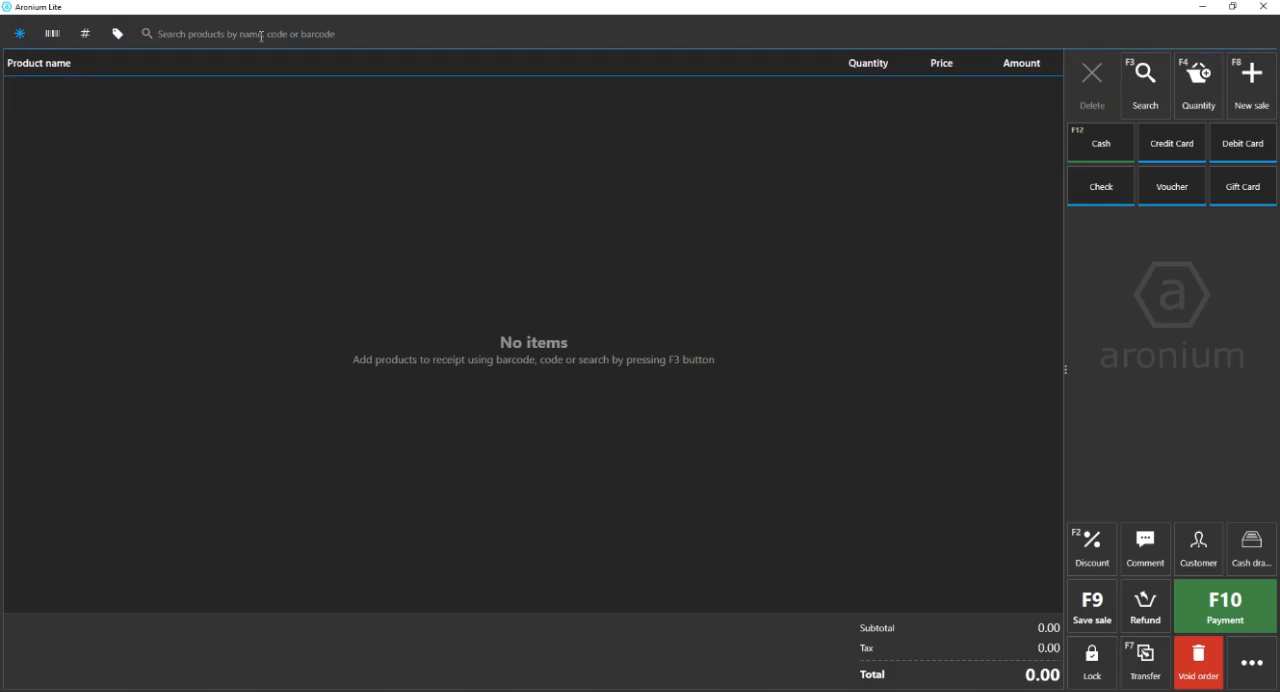
Look up "indomi" in the full product search, compare both matching products' price and quantity on hand, and cancel the search.
click(1145, 85)
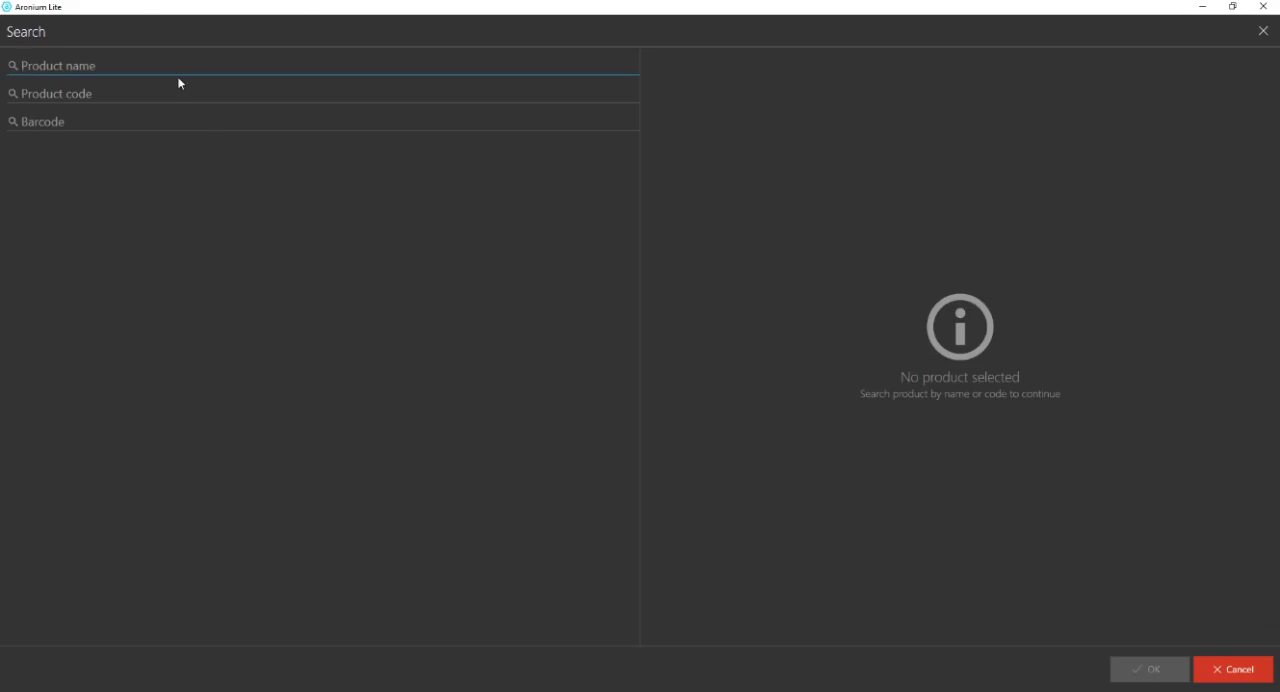
text(indomi)
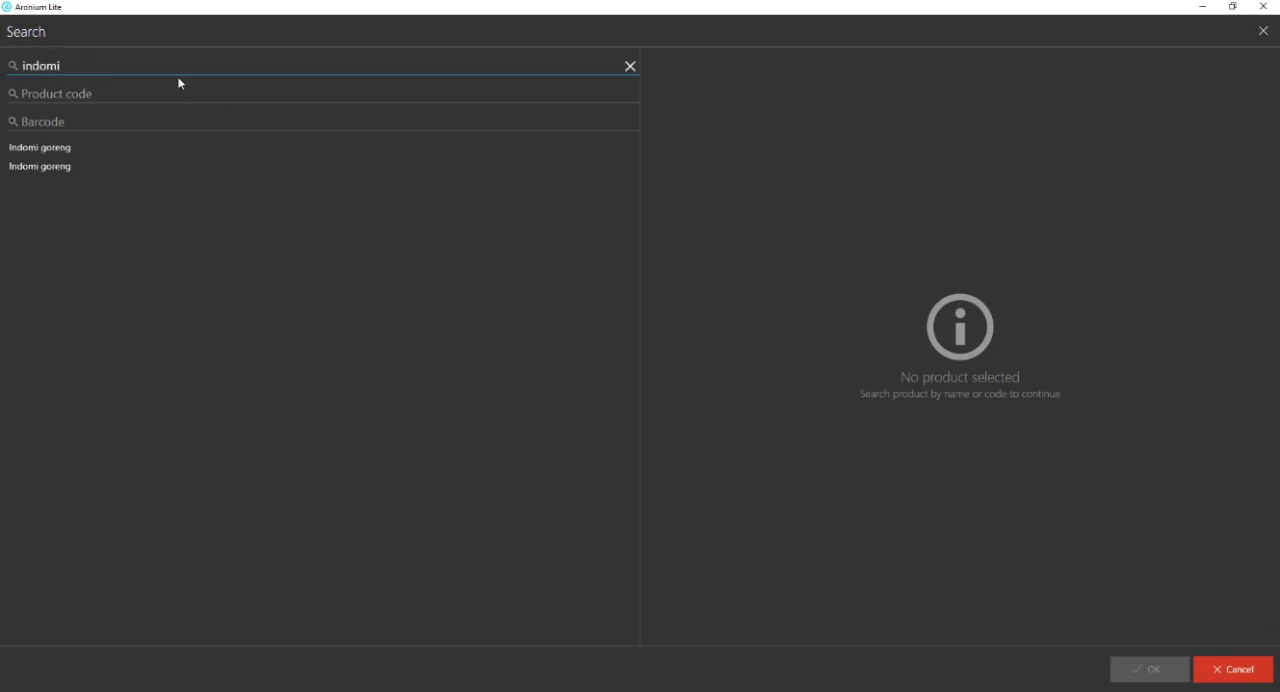
key(Down)
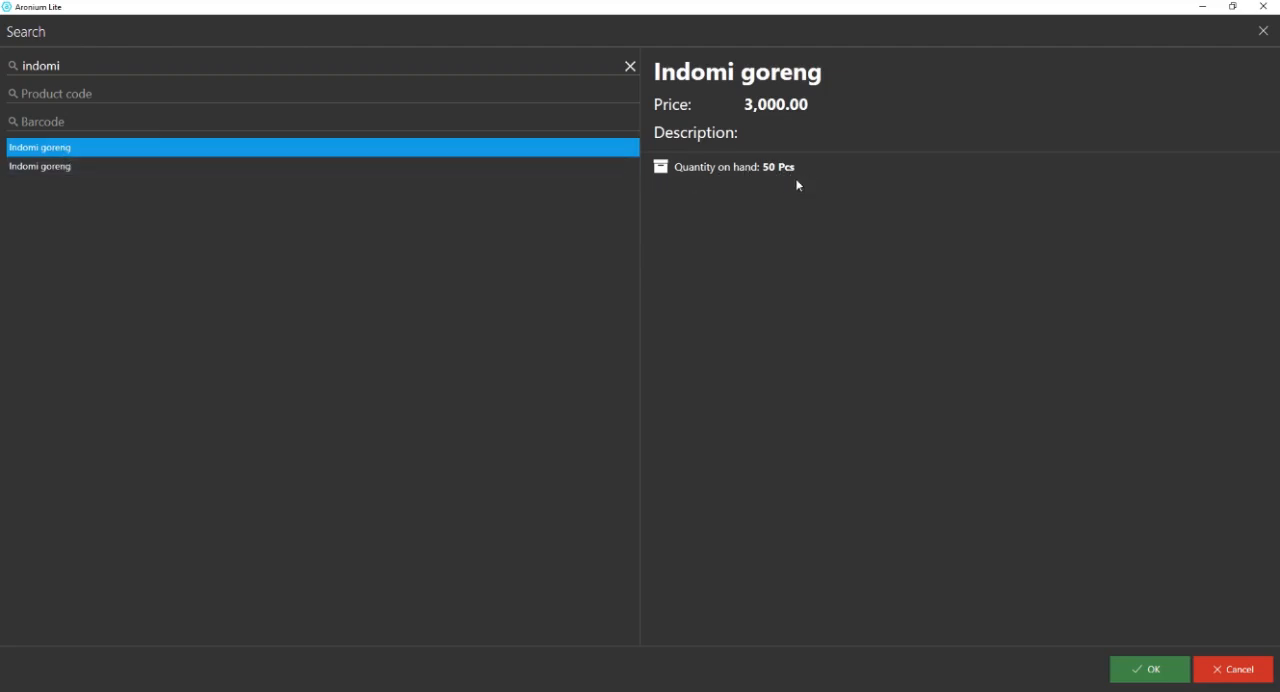
click(55, 167)
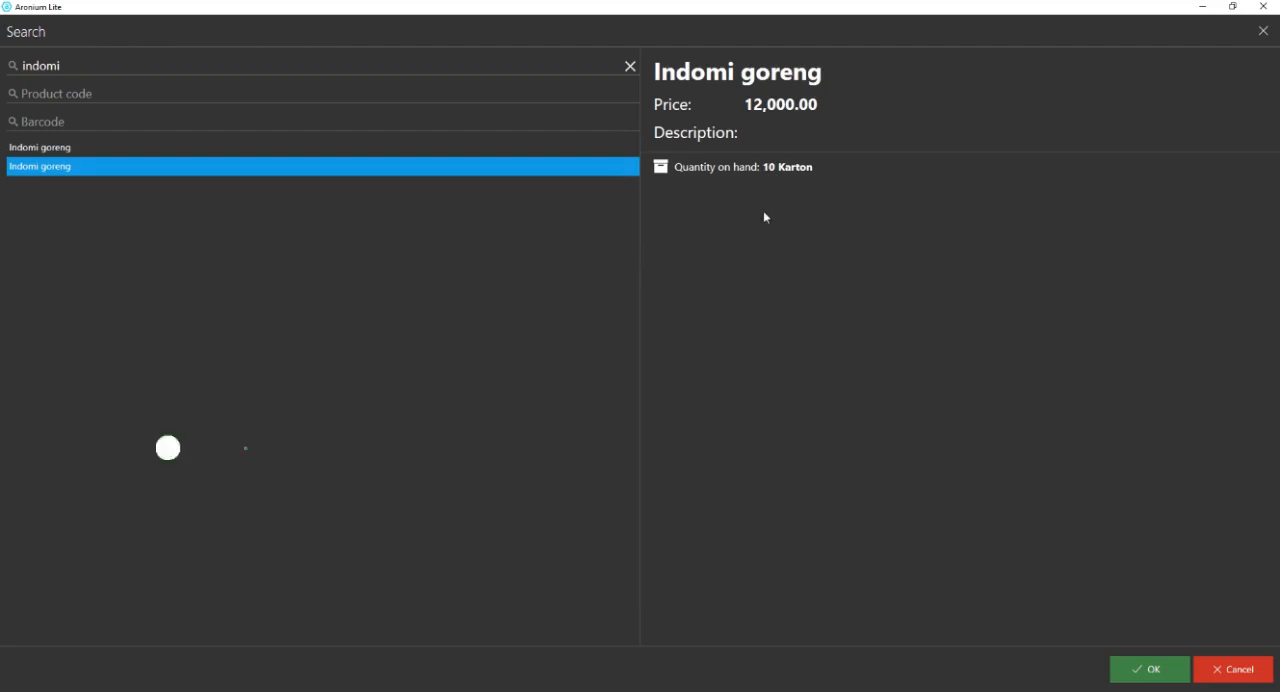
click(121, 149)
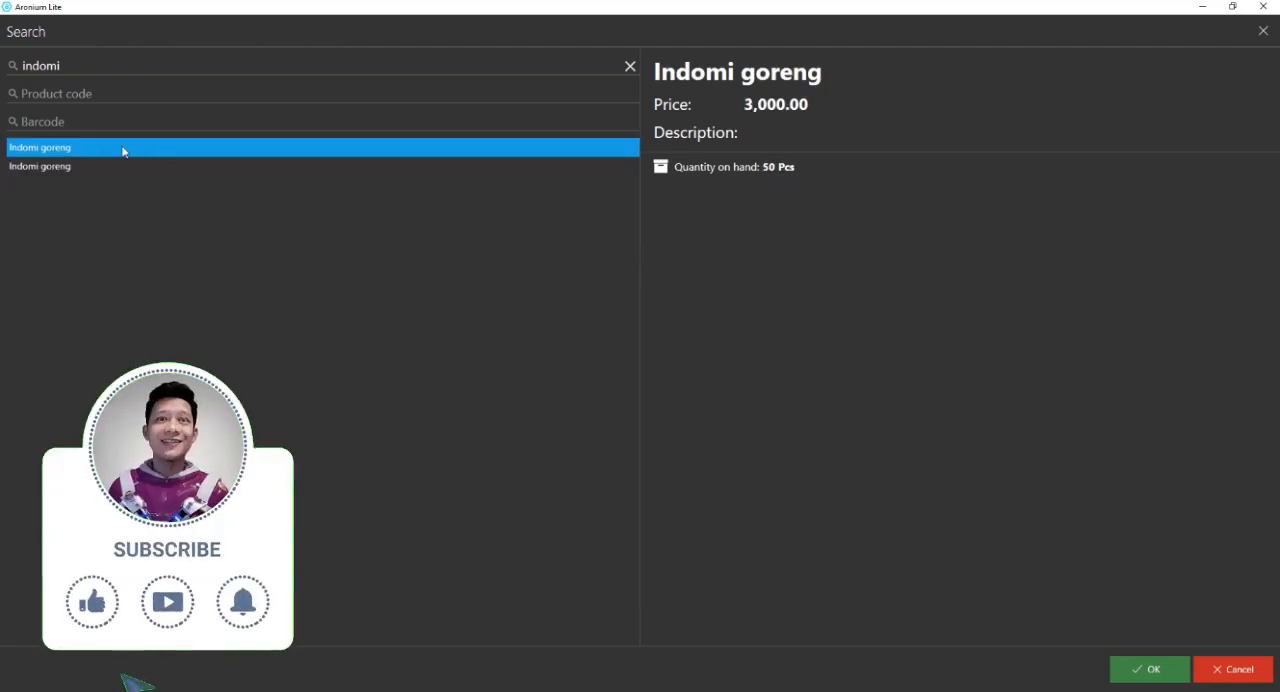
click(98, 170)
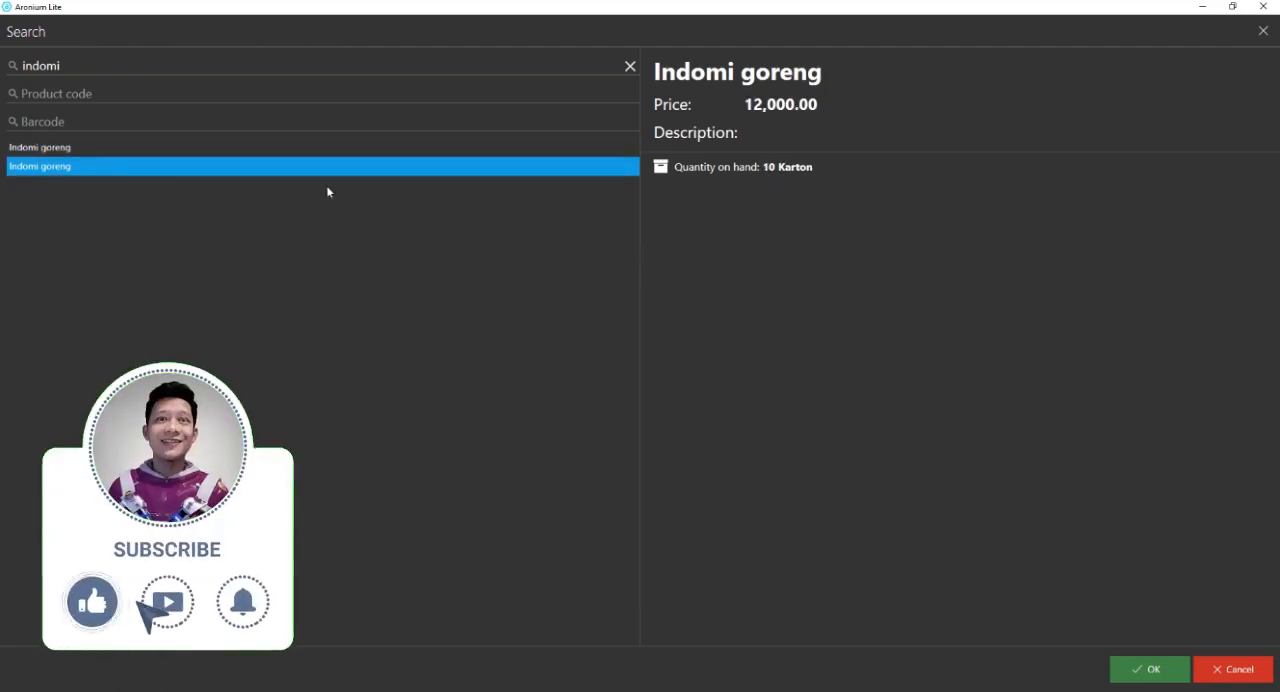
click(1232, 669)
Go back to product management, rename the Karton version of Indomi goreng as "Indomi goreng /karton", and save it.
click(1251, 663)
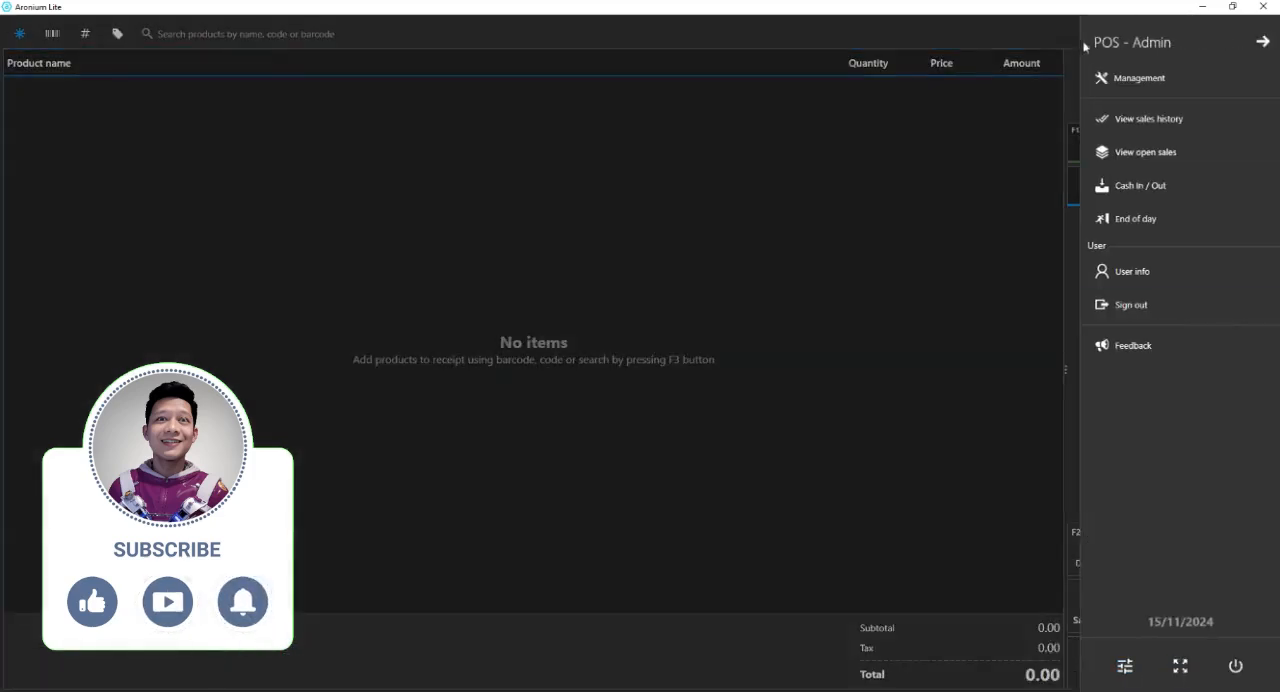
click(1150, 78)
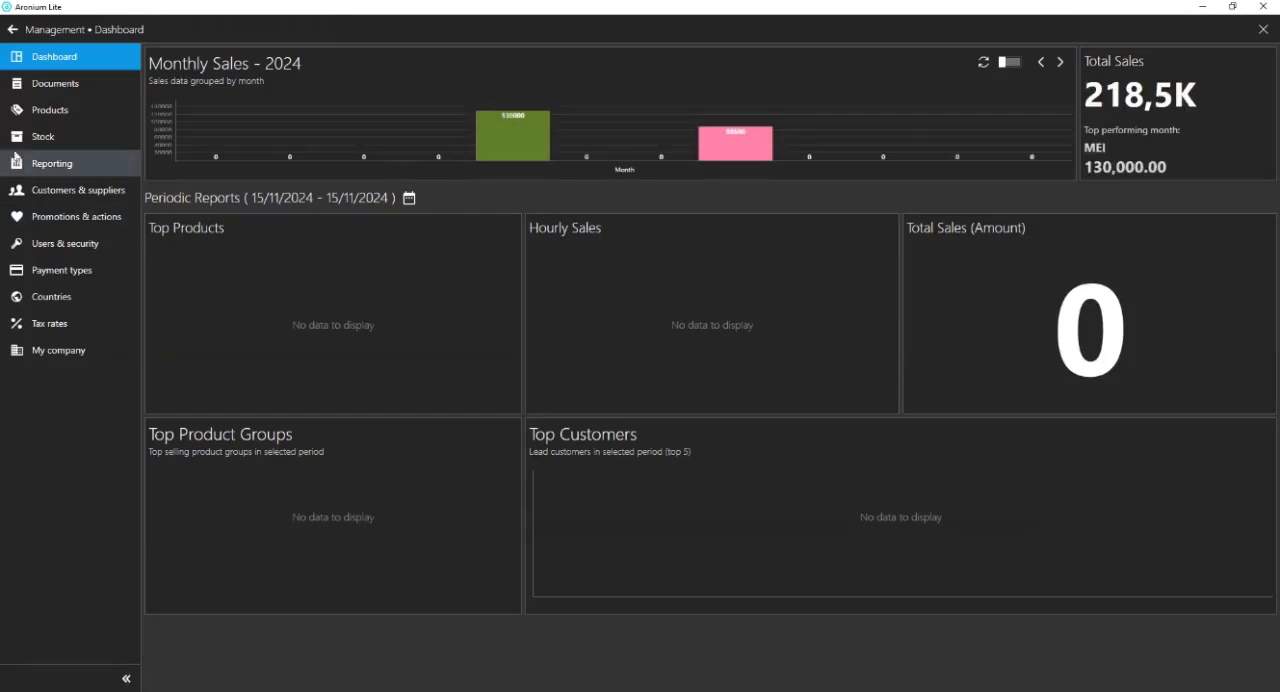
click(88, 141)
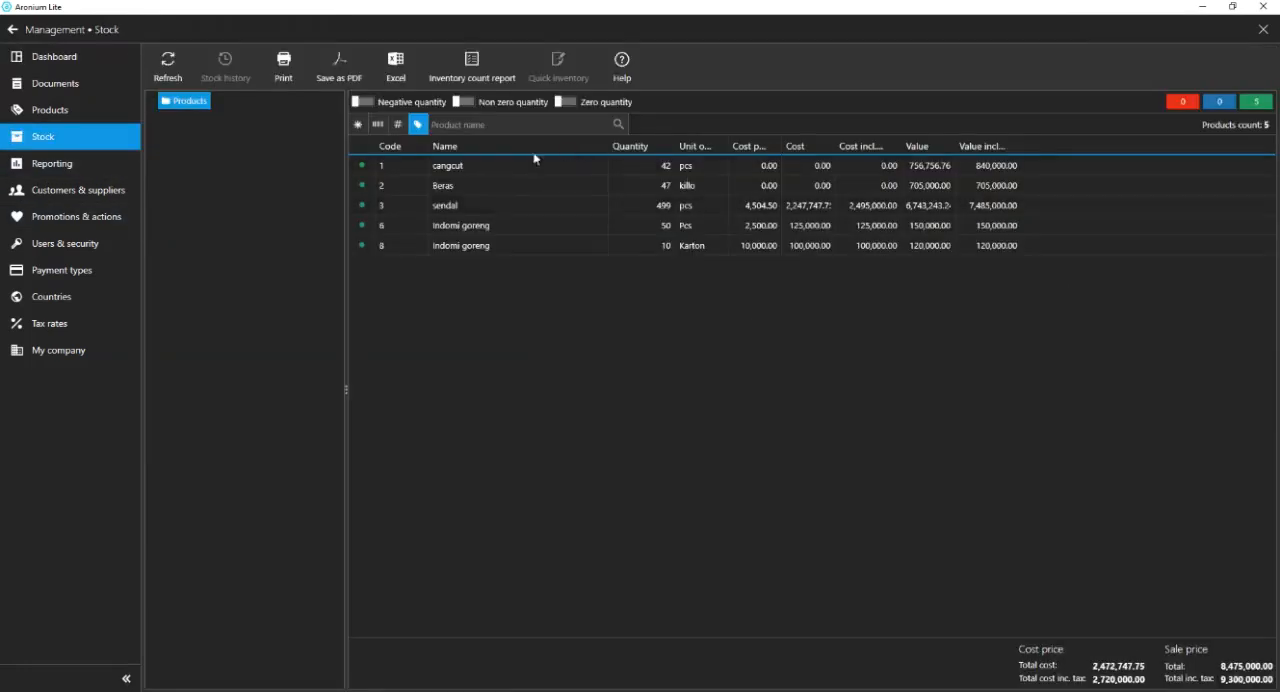
click(517, 248)
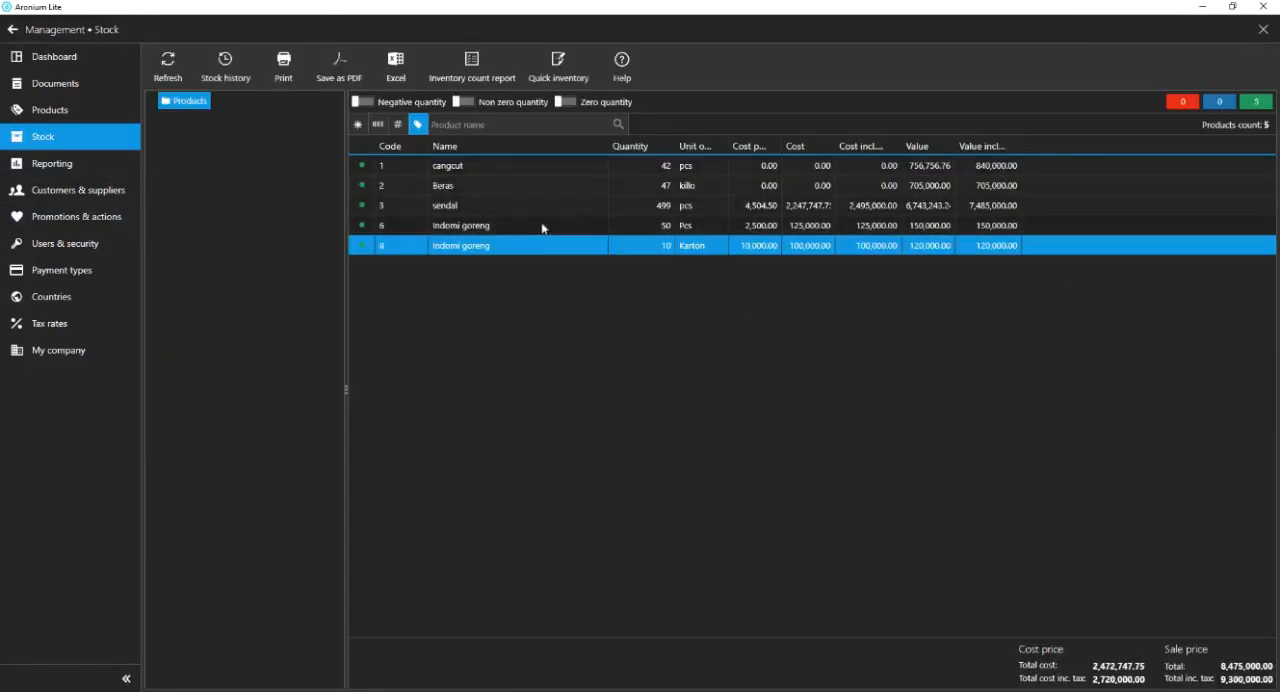
click(48, 110)
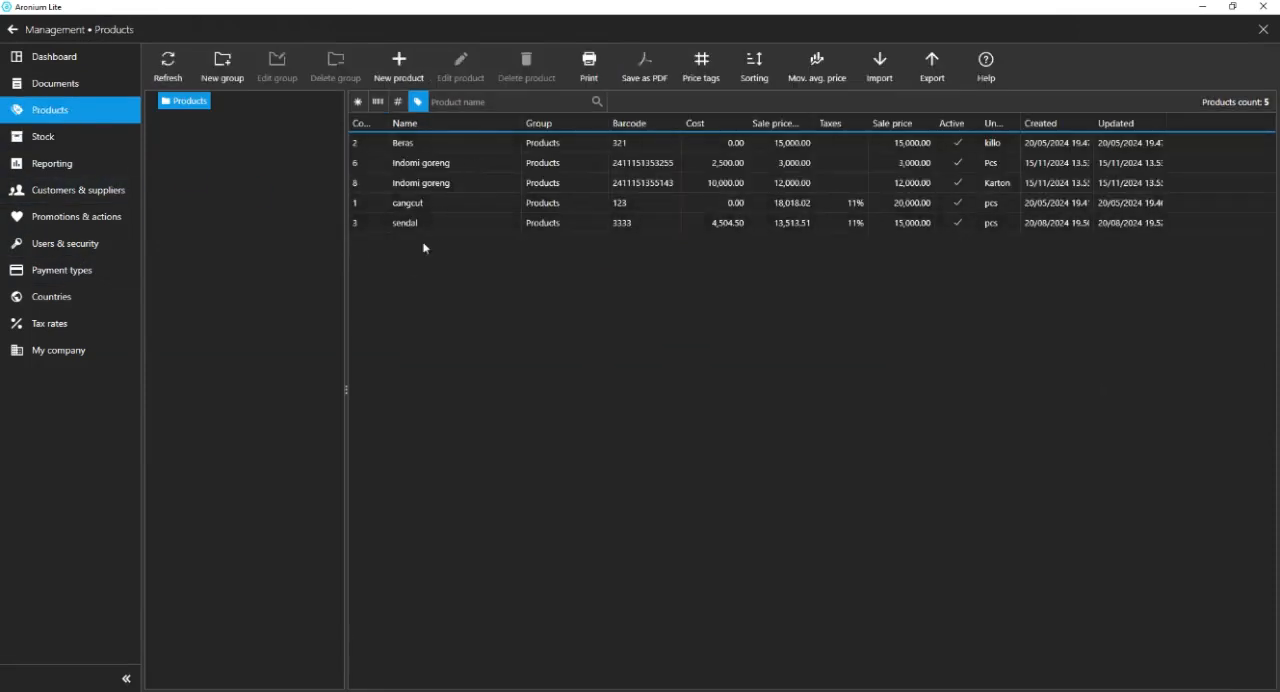
click(464, 186)
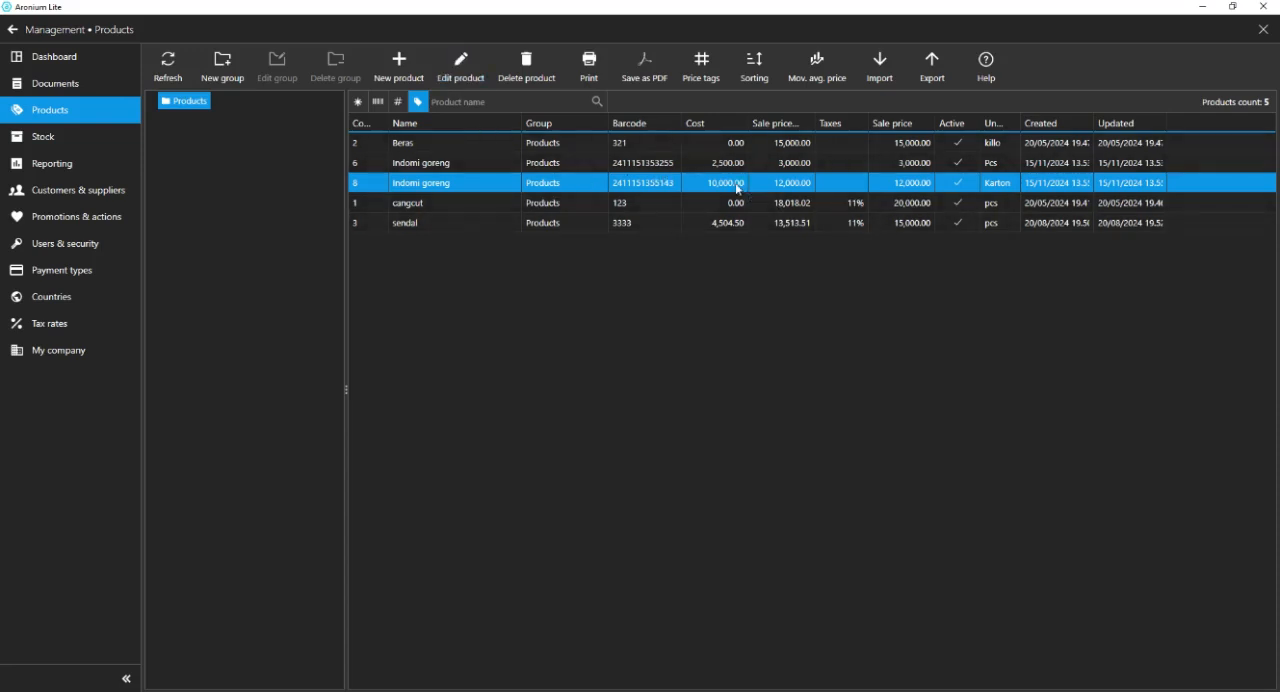
click(473, 72)
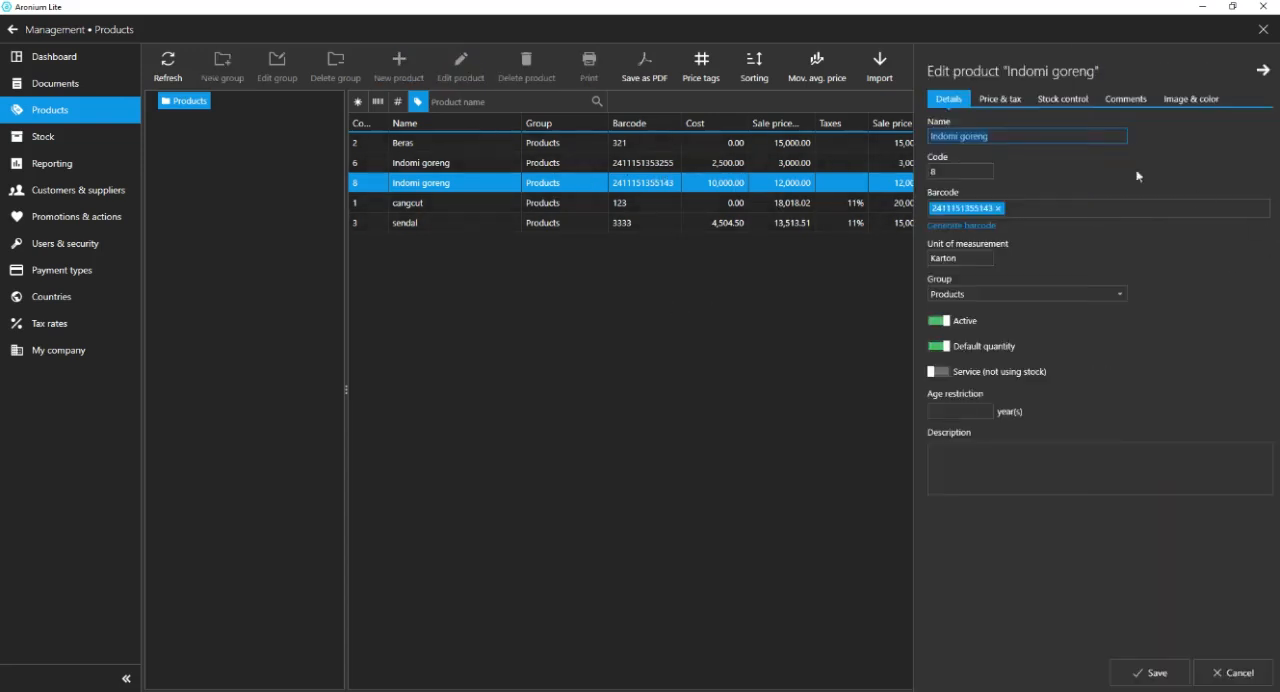
click(999, 138)
text(/karton)
click(1124, 676)
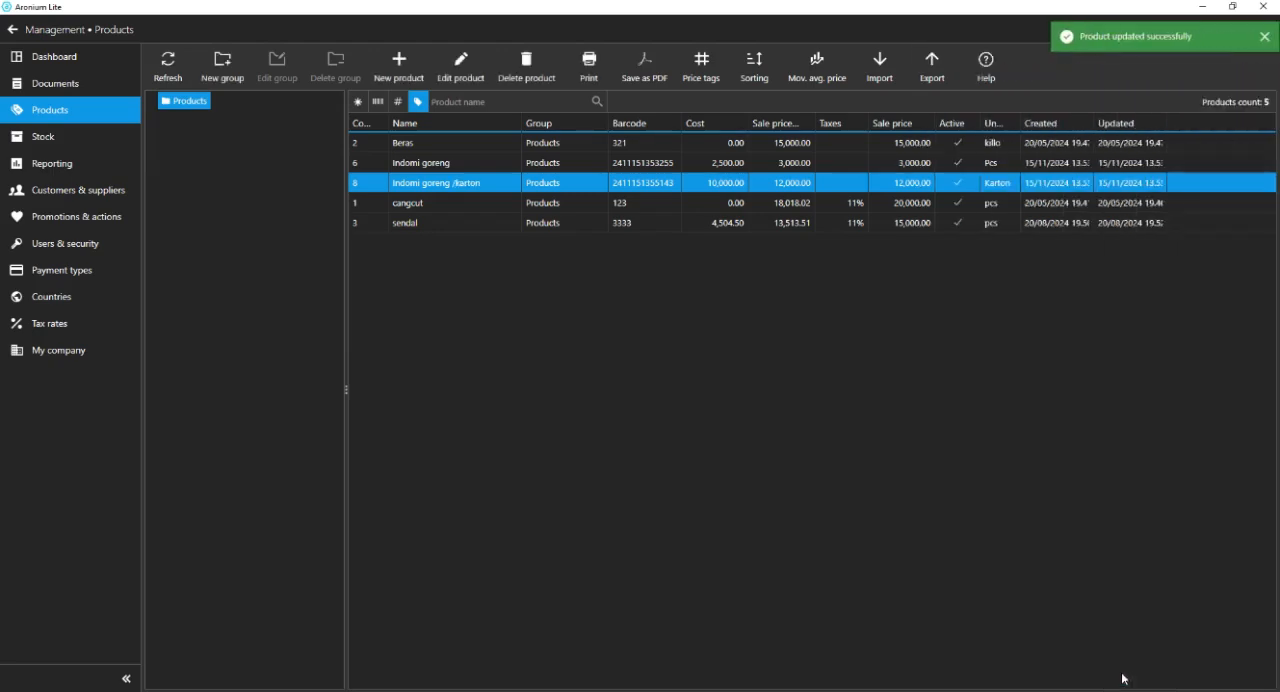
Return to the sales screen, search for "indom", and add "Indomi goreng /karton" to the sale.
click(12, 29)
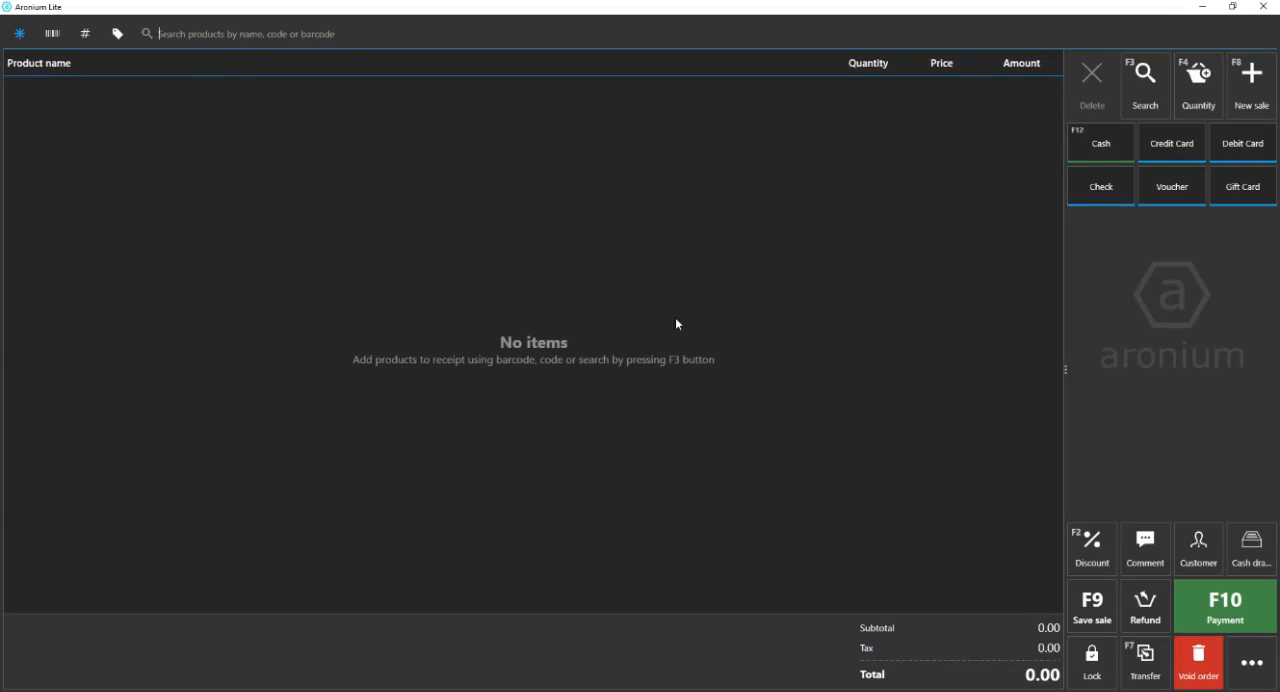
text(indom)
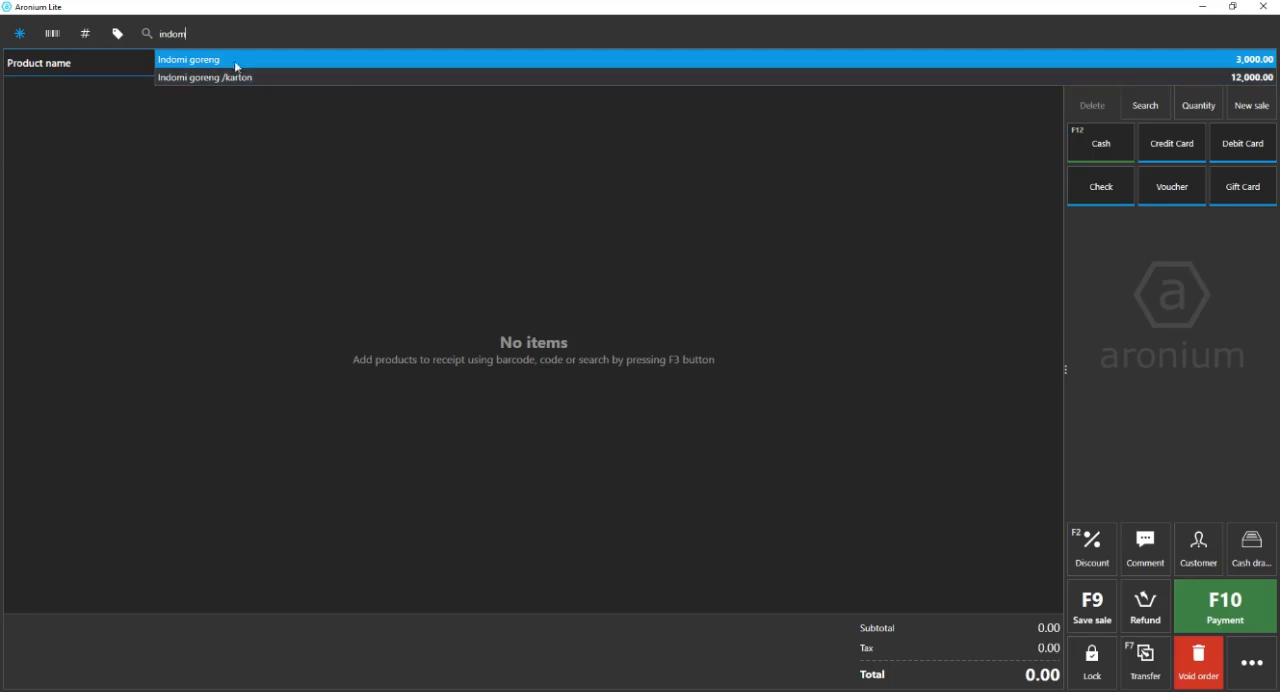
key(Escape)
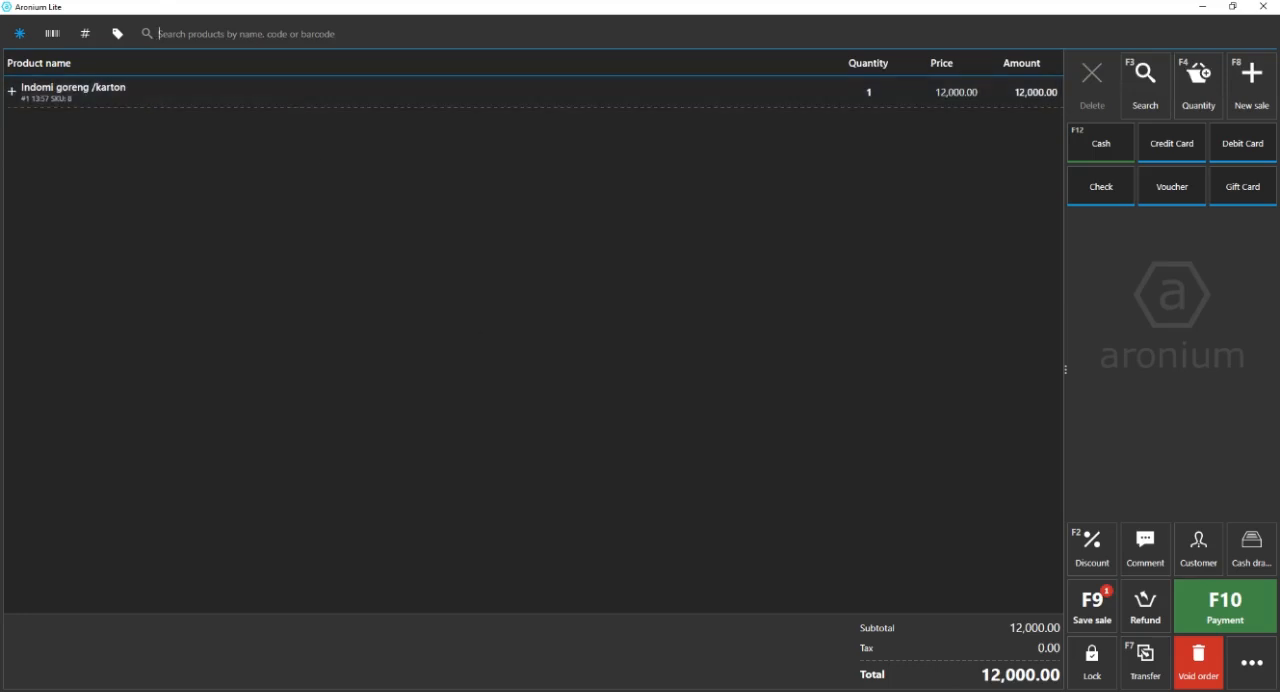
Switch to the WordPad notes and go over topic 2, "Multi harga dan satuan", before clearing the highlight.
key(alt+Tab)
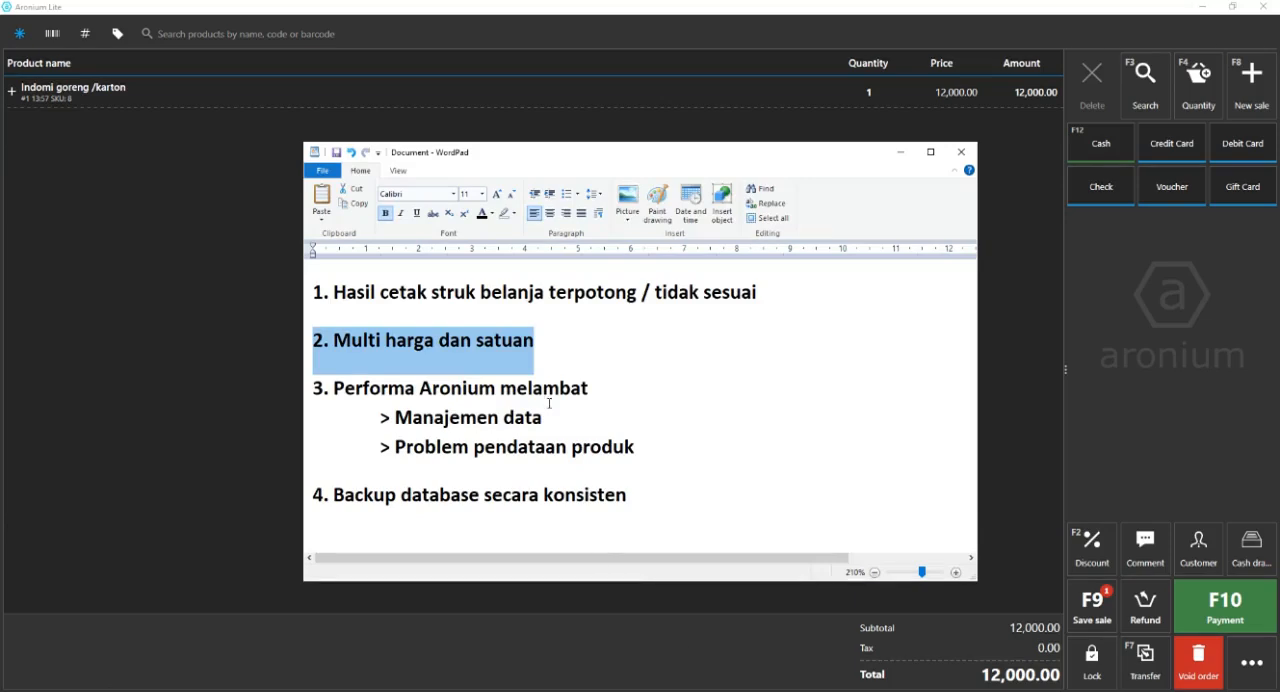
click(580, 372)
drag(591, 344, 279, 333)
key(shift+Up)
key(shift+Up)
click(670, 397)
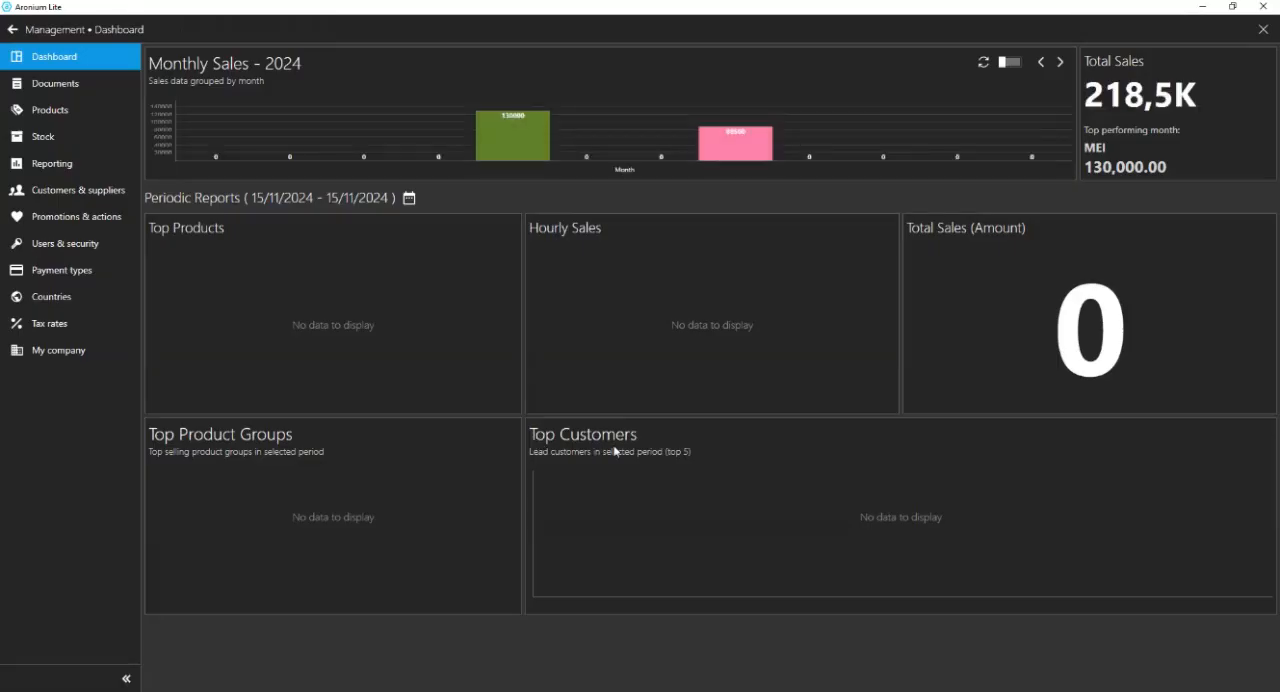
View the product list in Management, search the documents dated 15/11/2024, and inspect the items of both inventory counts.
click(112, 112)
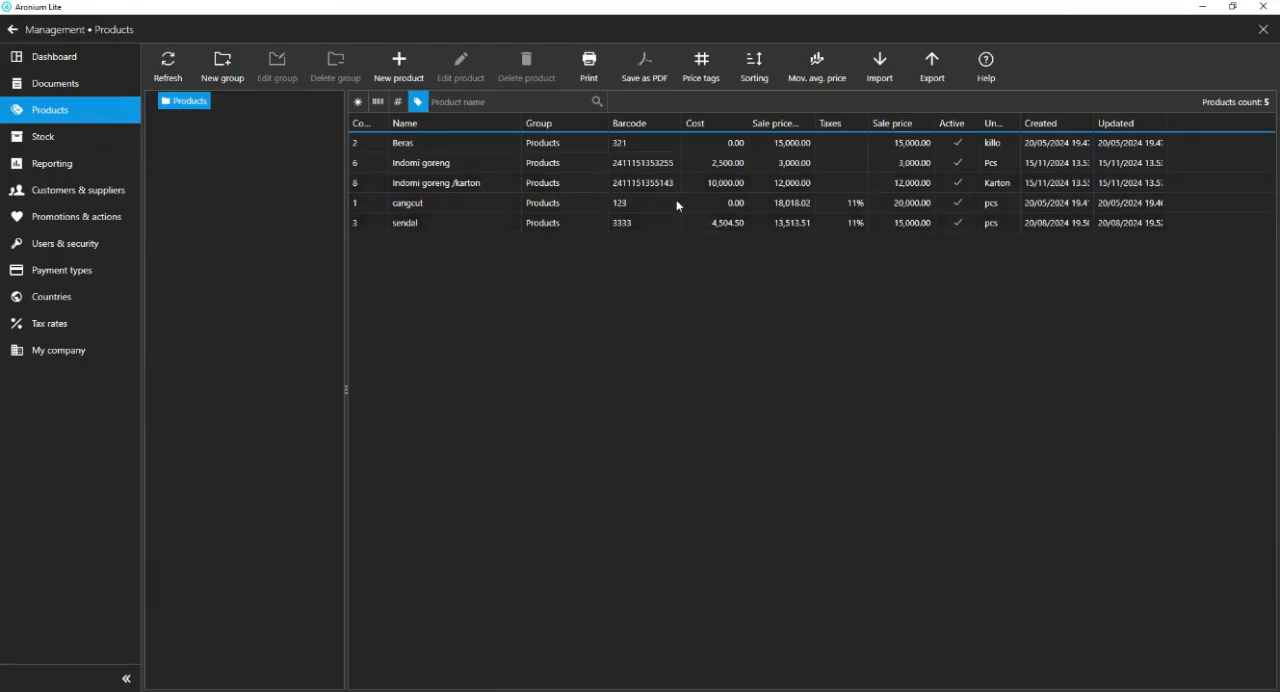
click(94, 89)
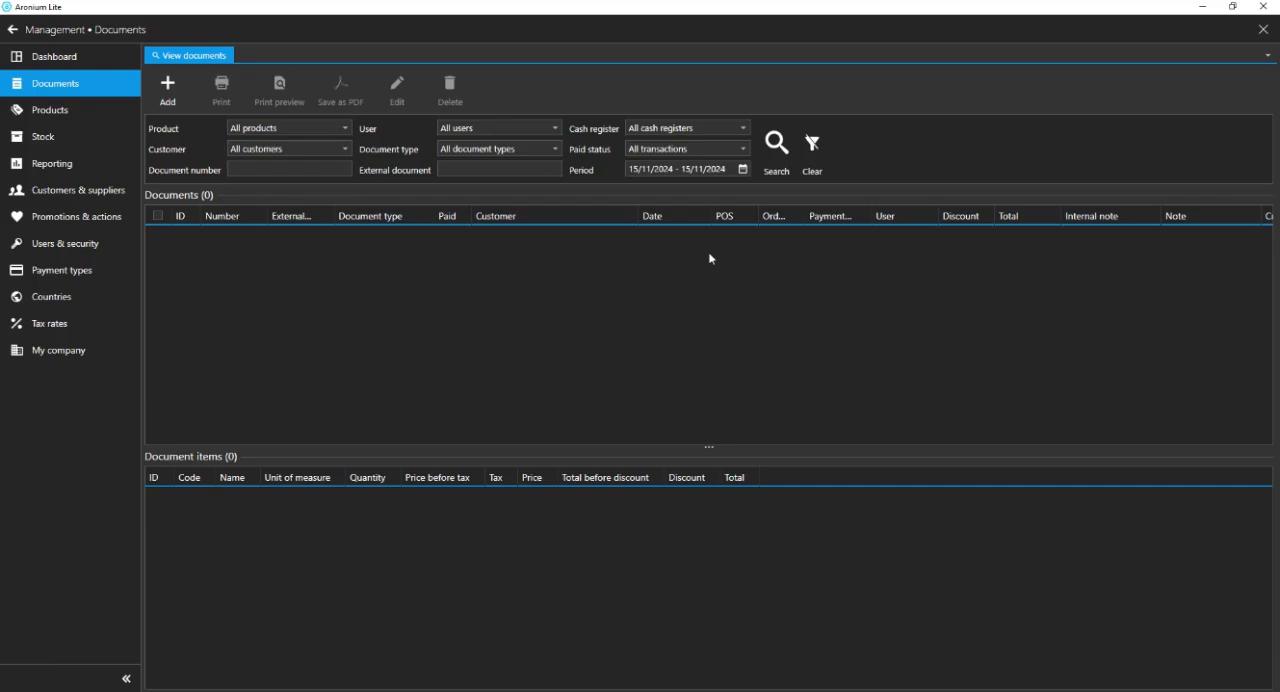
click(777, 143)
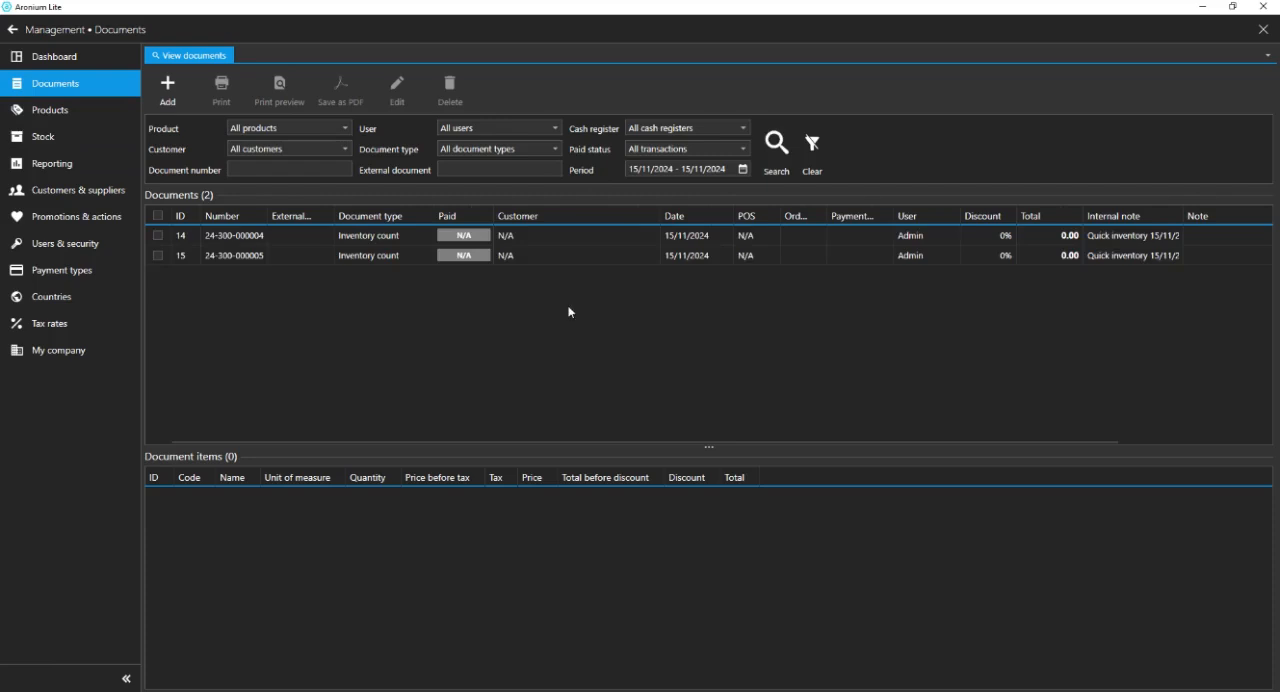
click(406, 242)
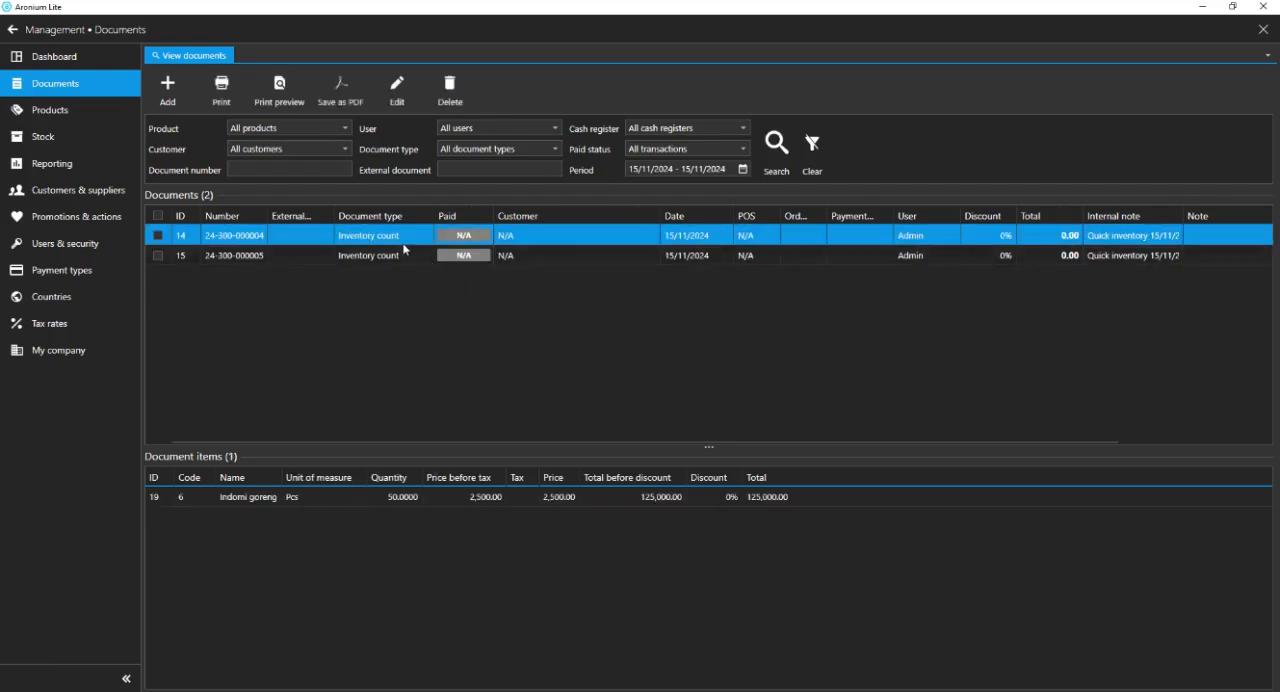
click(412, 256)
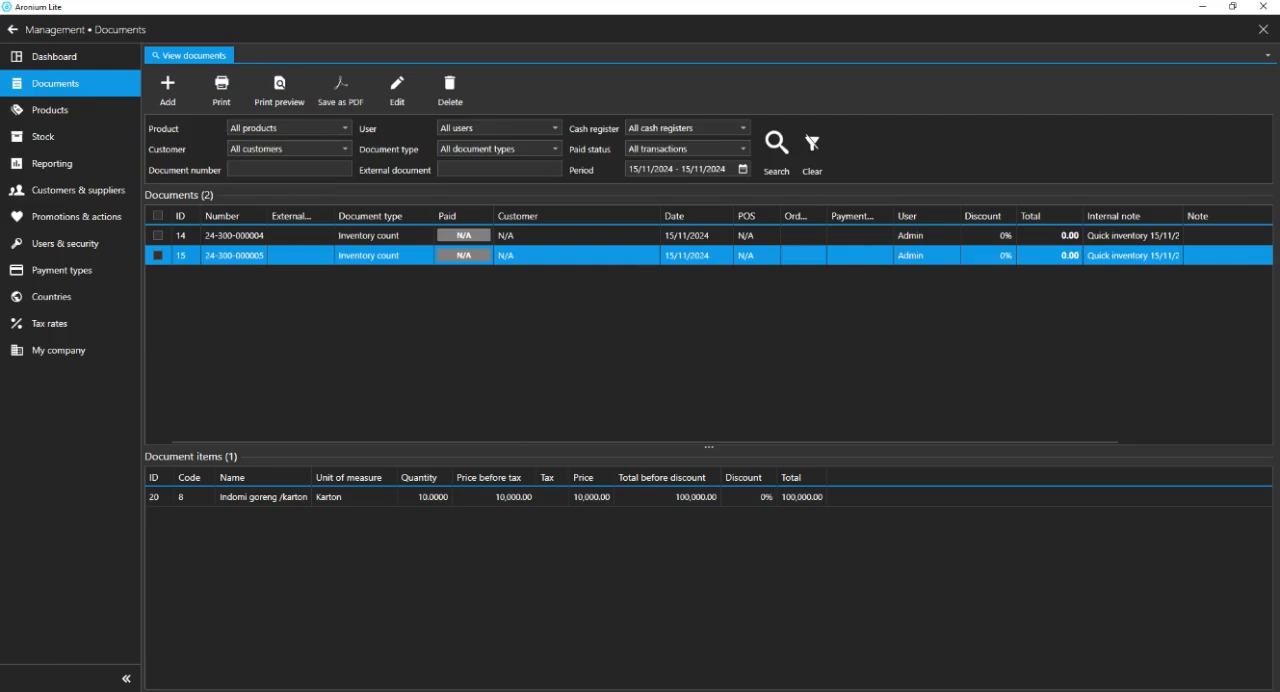
Go back to the sales screen, reopen Management, and repeat the document search for 15/11/2024.
click(12, 29)
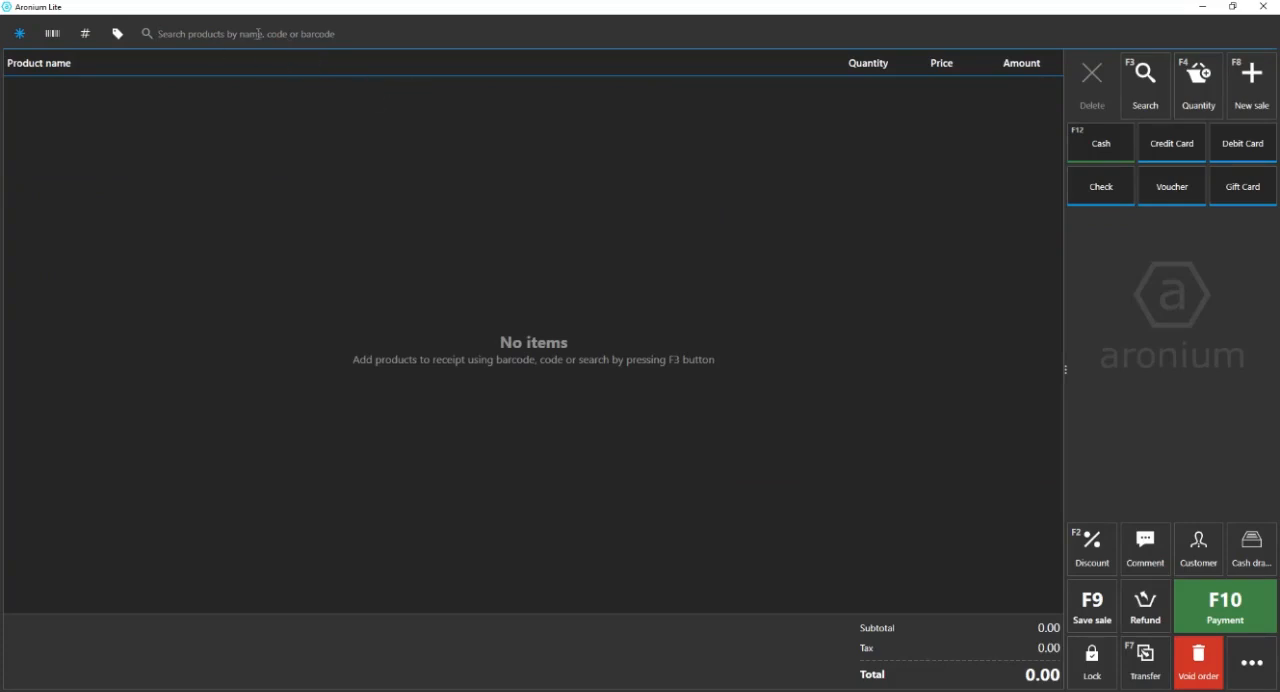
click(1256, 668)
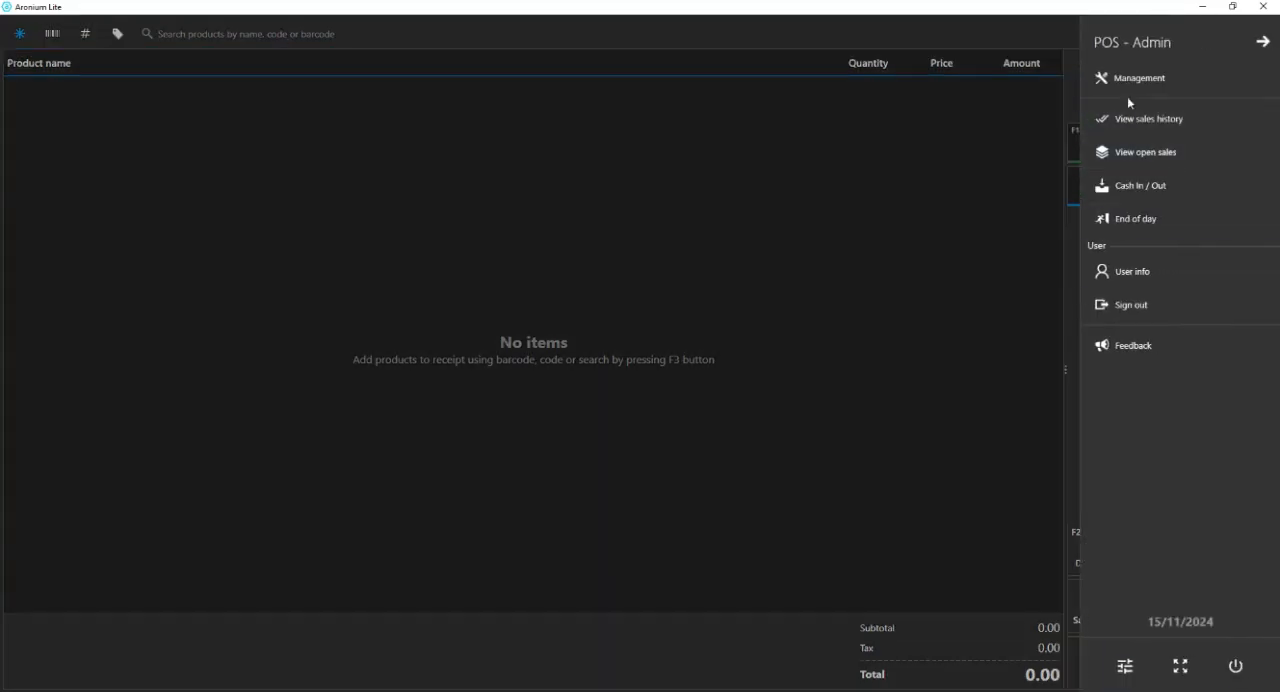
click(1127, 90)
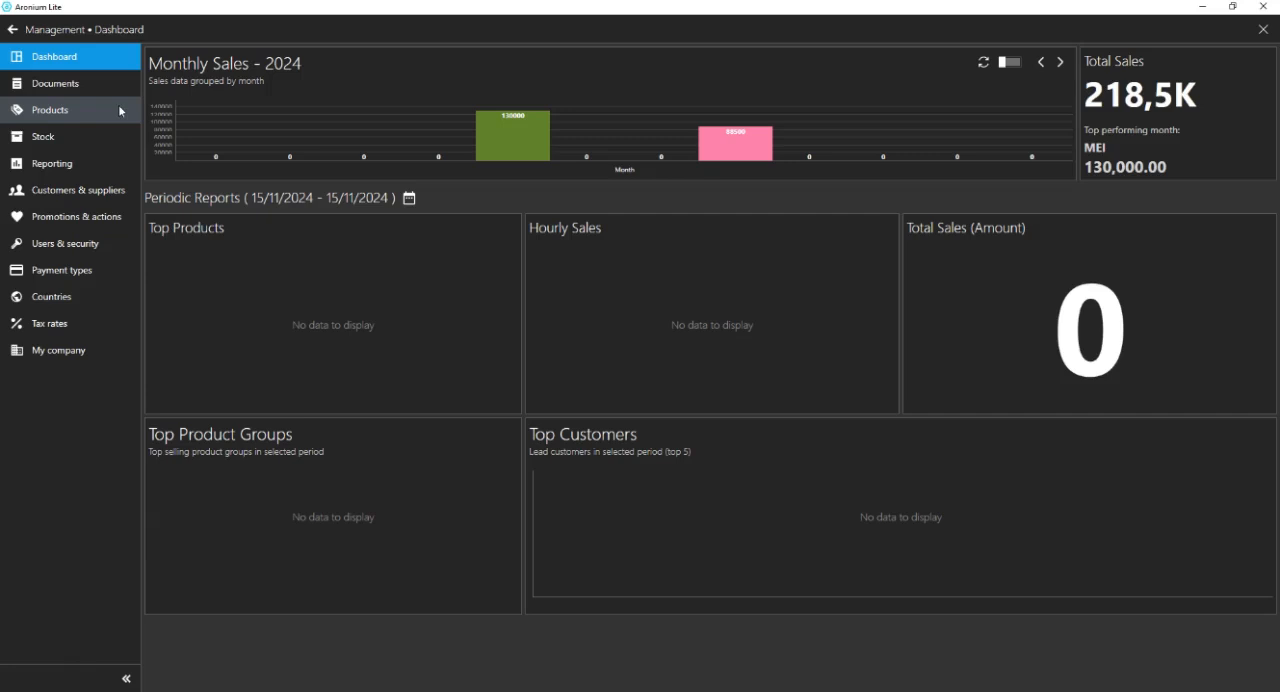
click(97, 78)
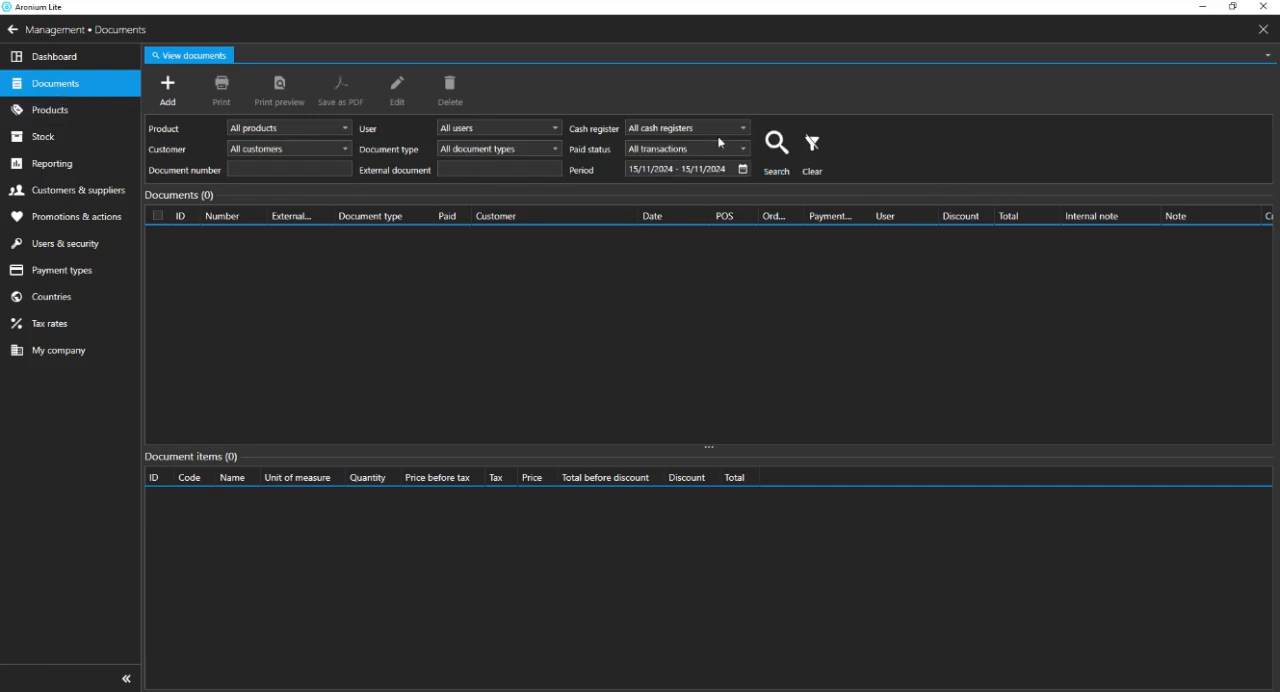
click(776, 142)
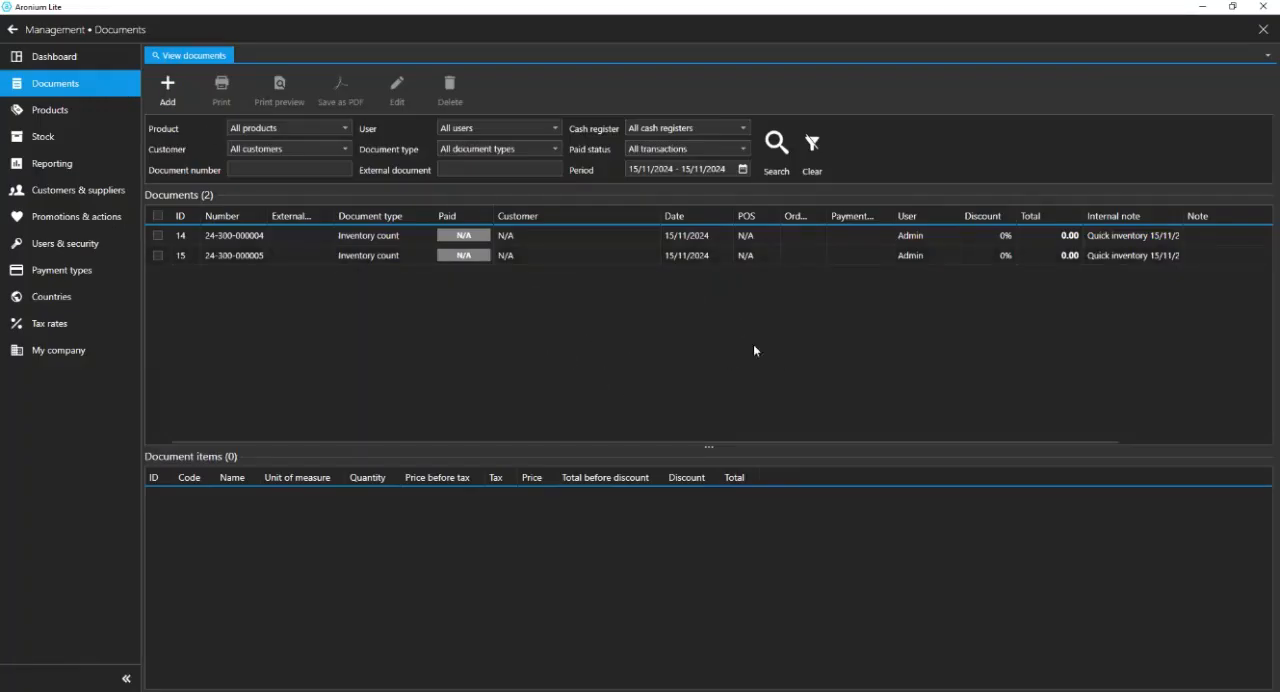
Browse the available reports in Reporting, including the sales reports Products, Payment types and Unpaid sales.
click(94, 145)
click(77, 164)
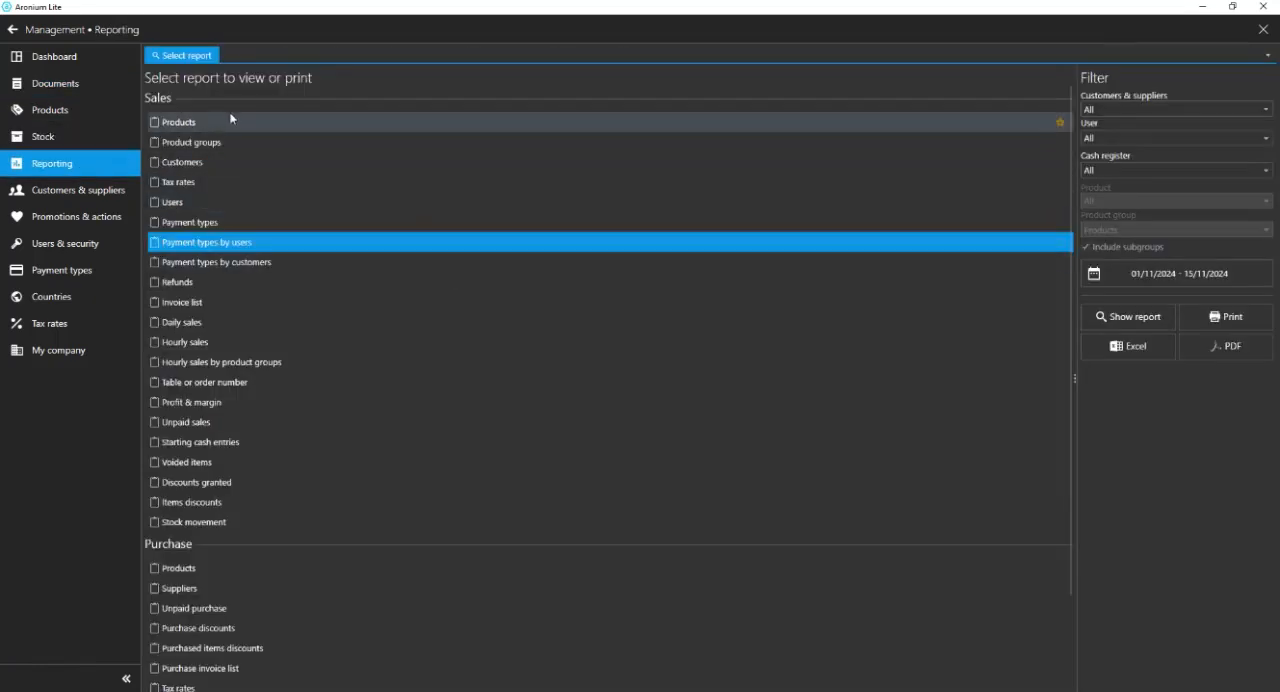
click(251, 124)
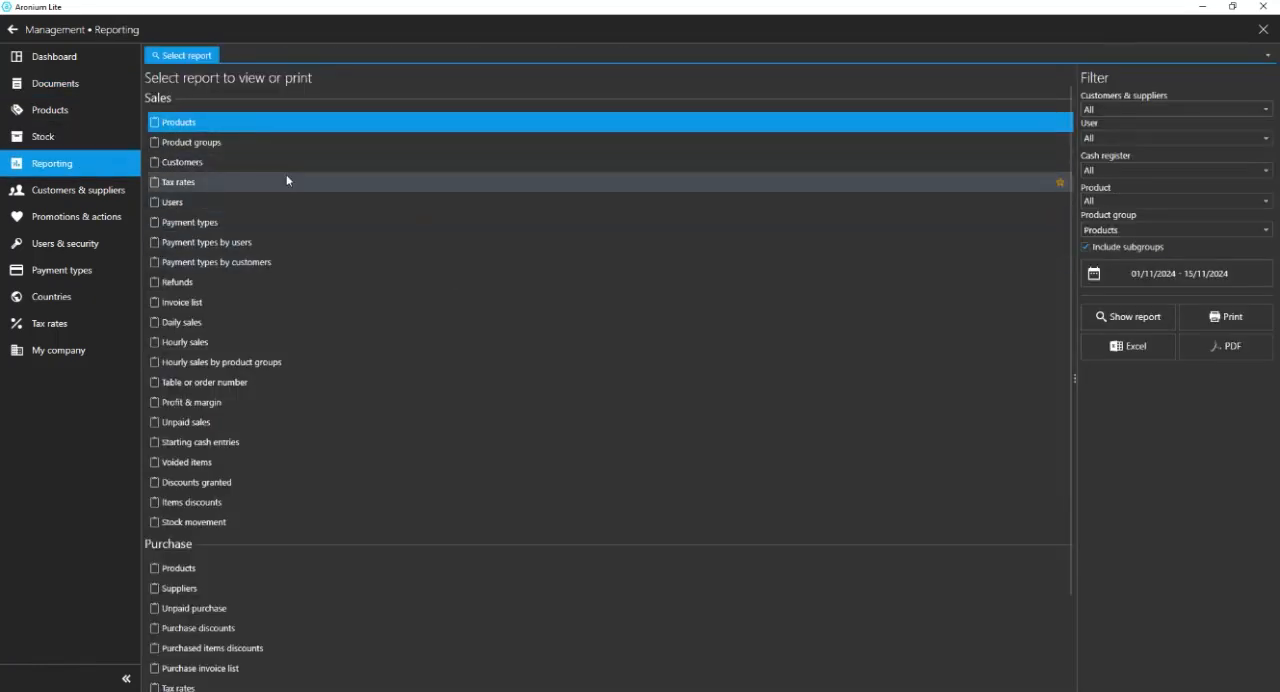
click(243, 224)
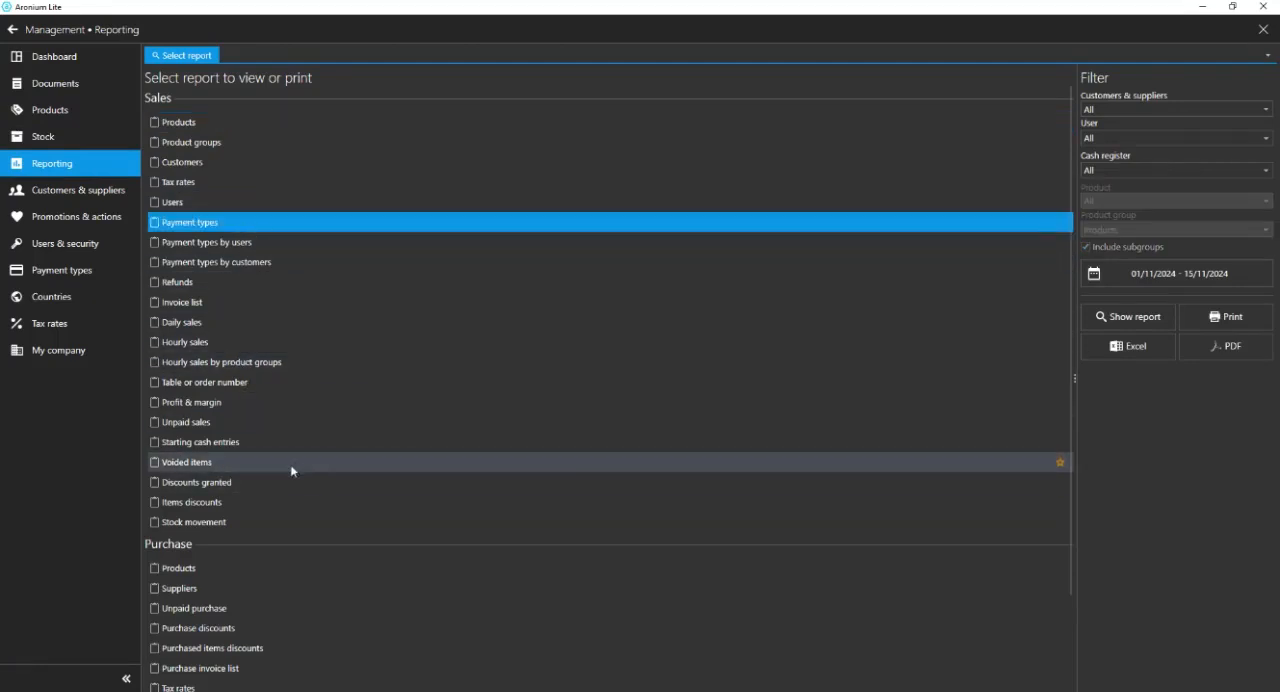
click(275, 422)
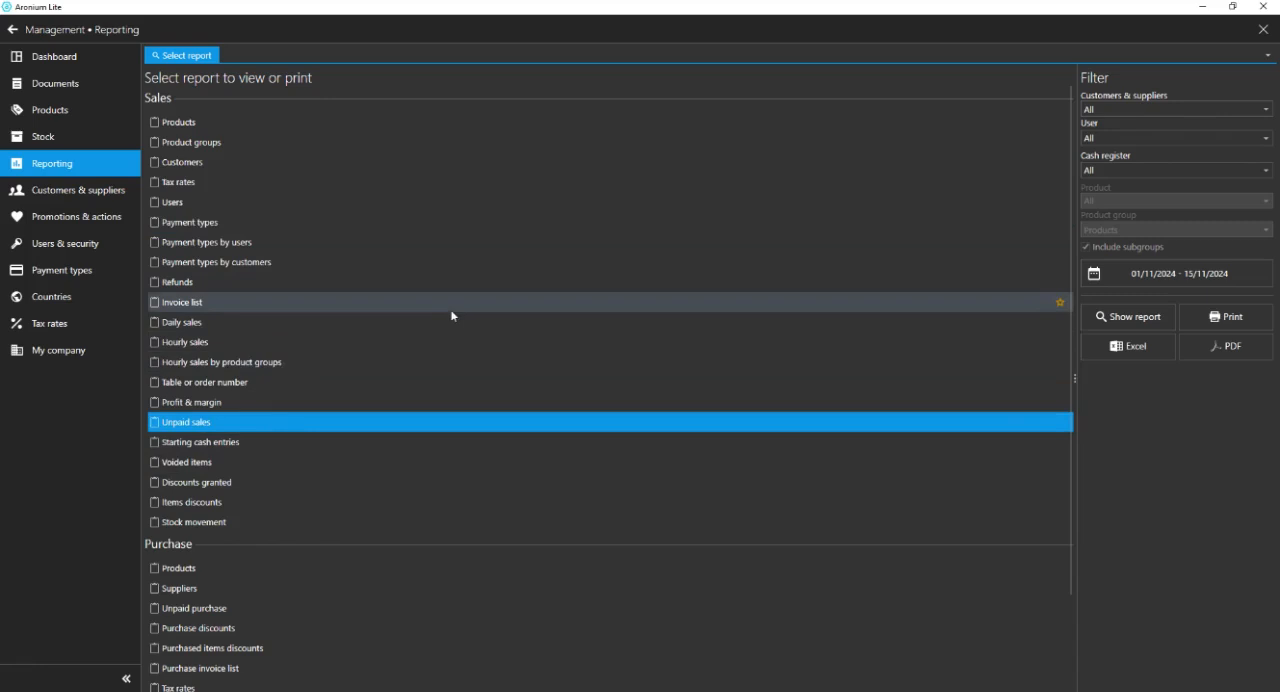
scroll(458, 400, down, 2)
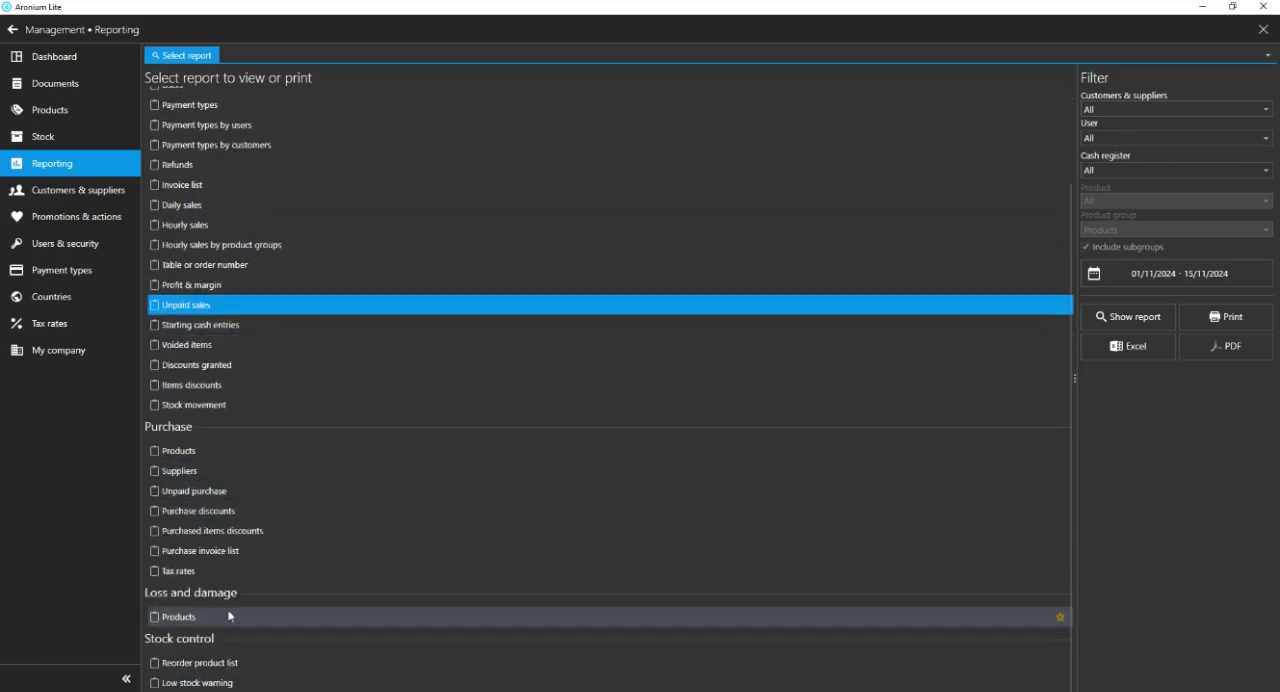
scroll(487, 410, up, 2)
Select the Invoice list sales report, look at its period options, and cancel without changing the dates.
click(382, 302)
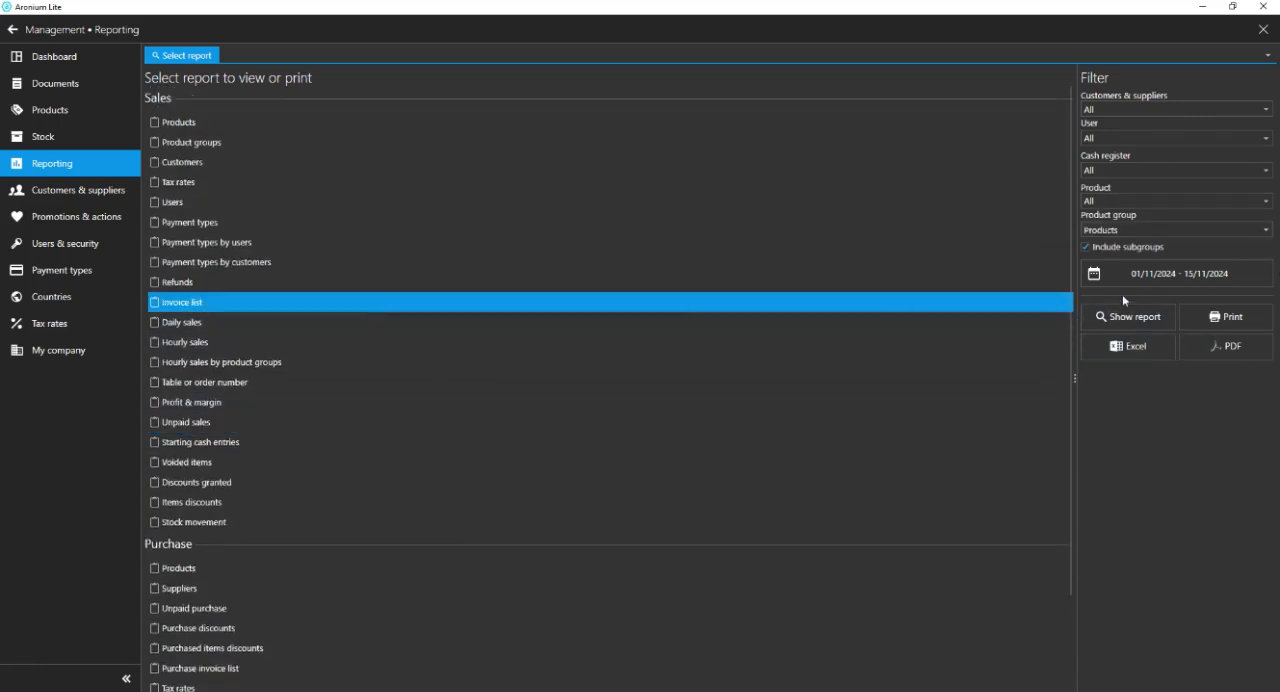
click(1190, 284)
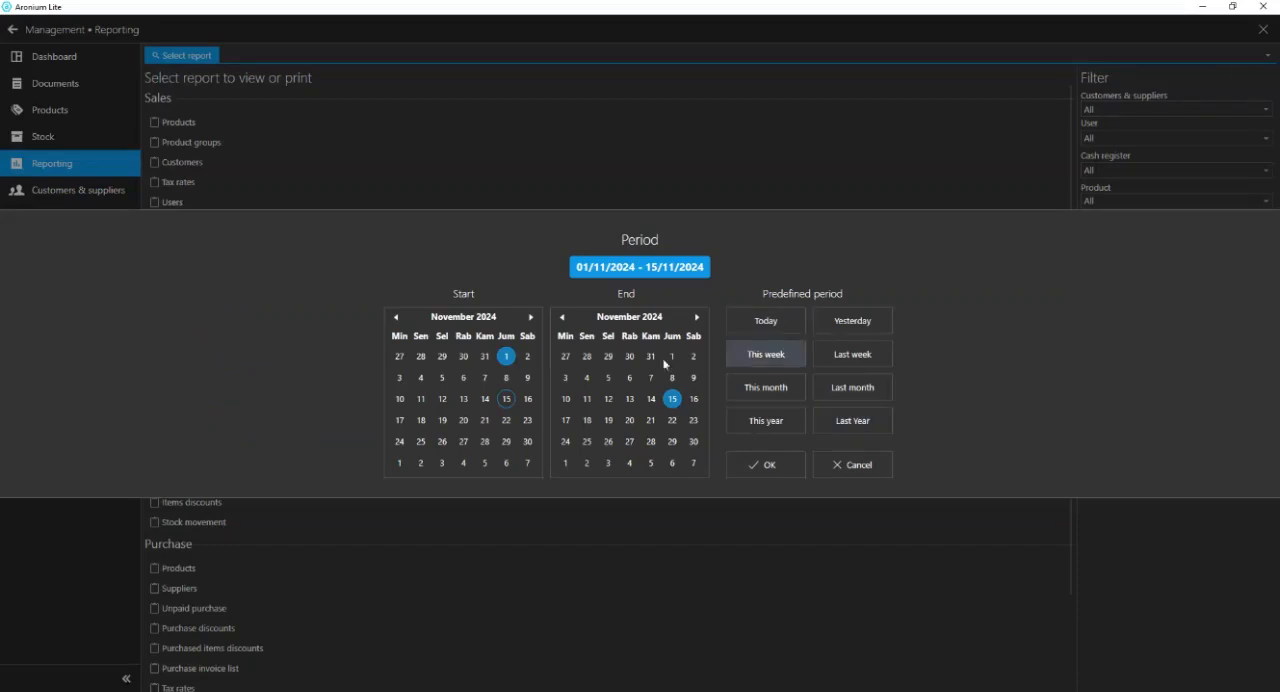
click(869, 482)
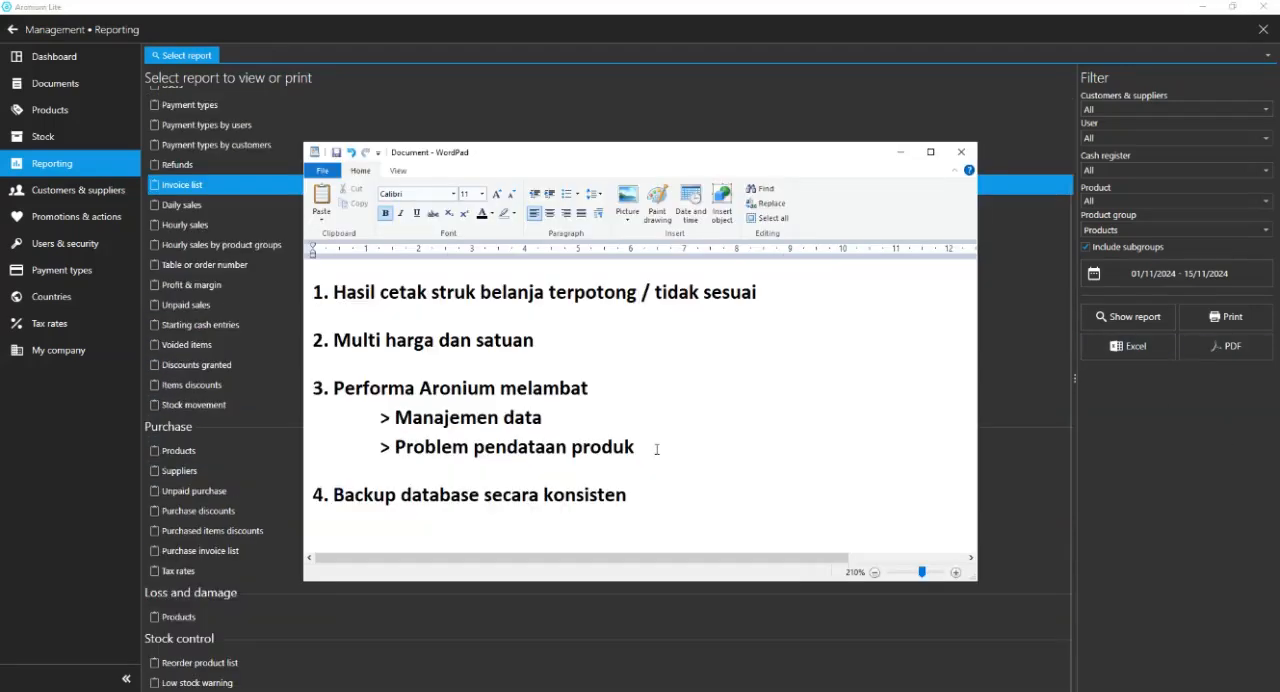
Switch to the WordPad notes and highlight "pendataan produk" and "> Manajemen data" under topic 3.
click(634, 446)
drag(634, 446, 473, 446)
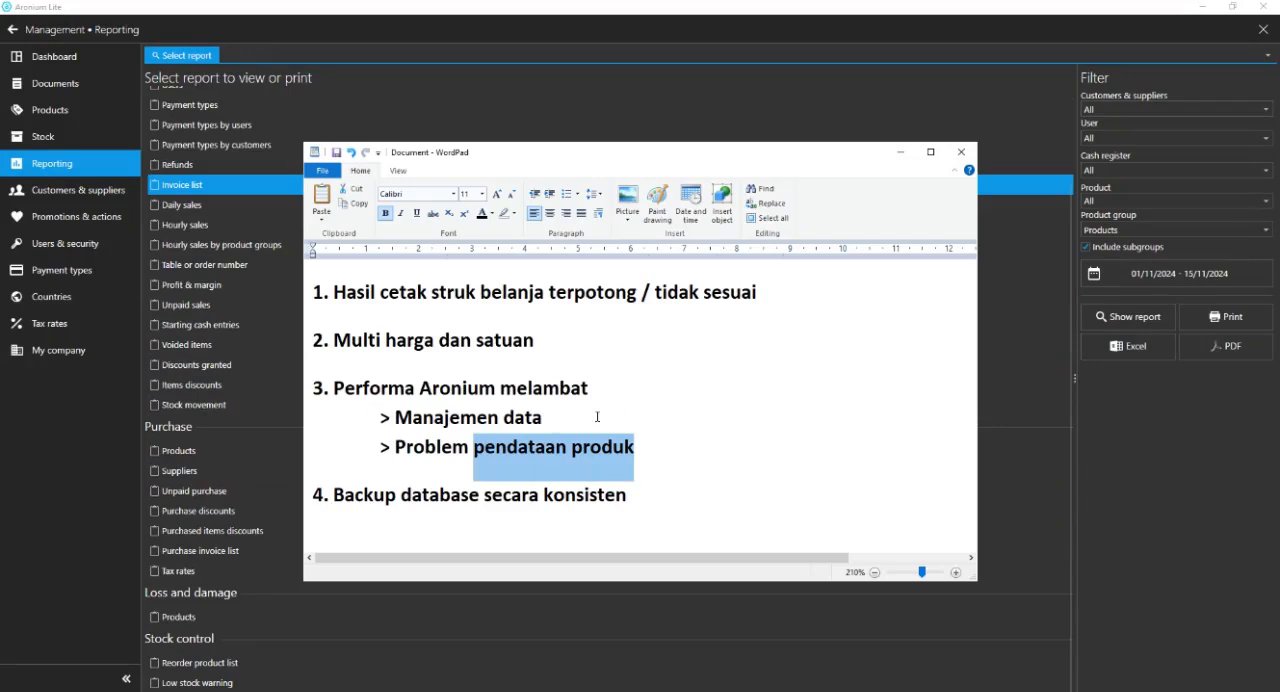
click(542, 417)
drag(542, 417, 380, 417)
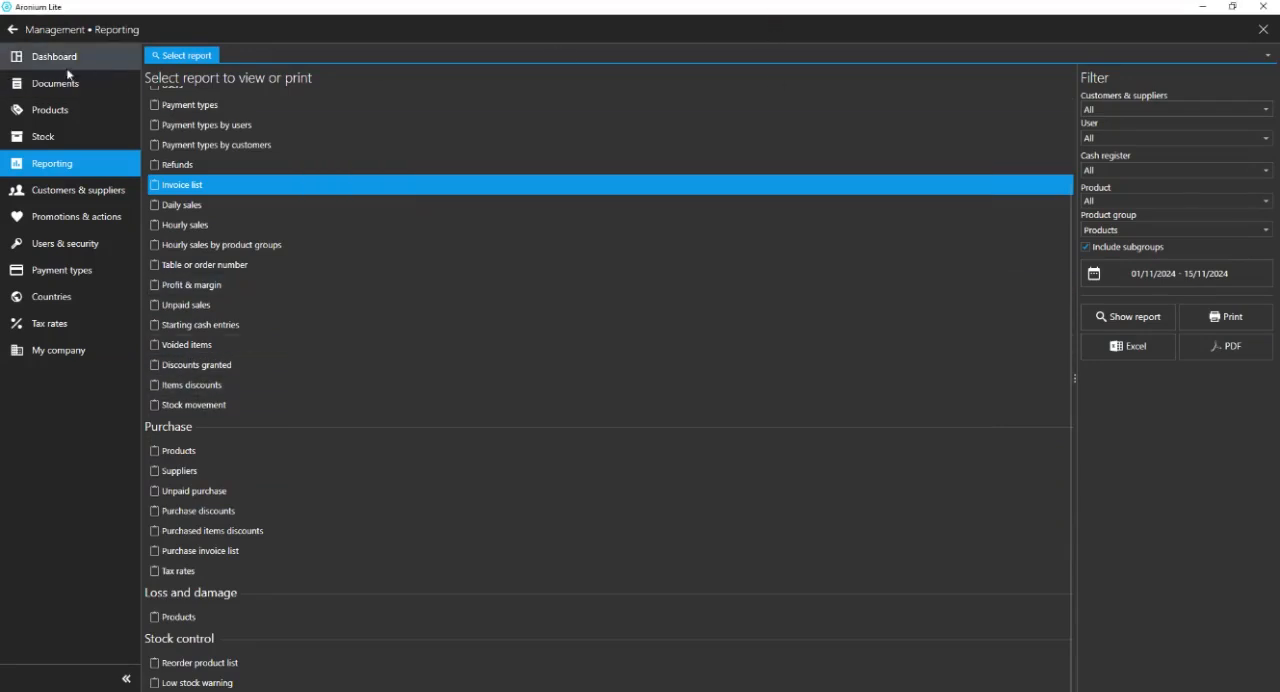
View the documents list, go over "Problem pendataan produk" in the WordPad notes, and minimize the notes.
click(53, 86)
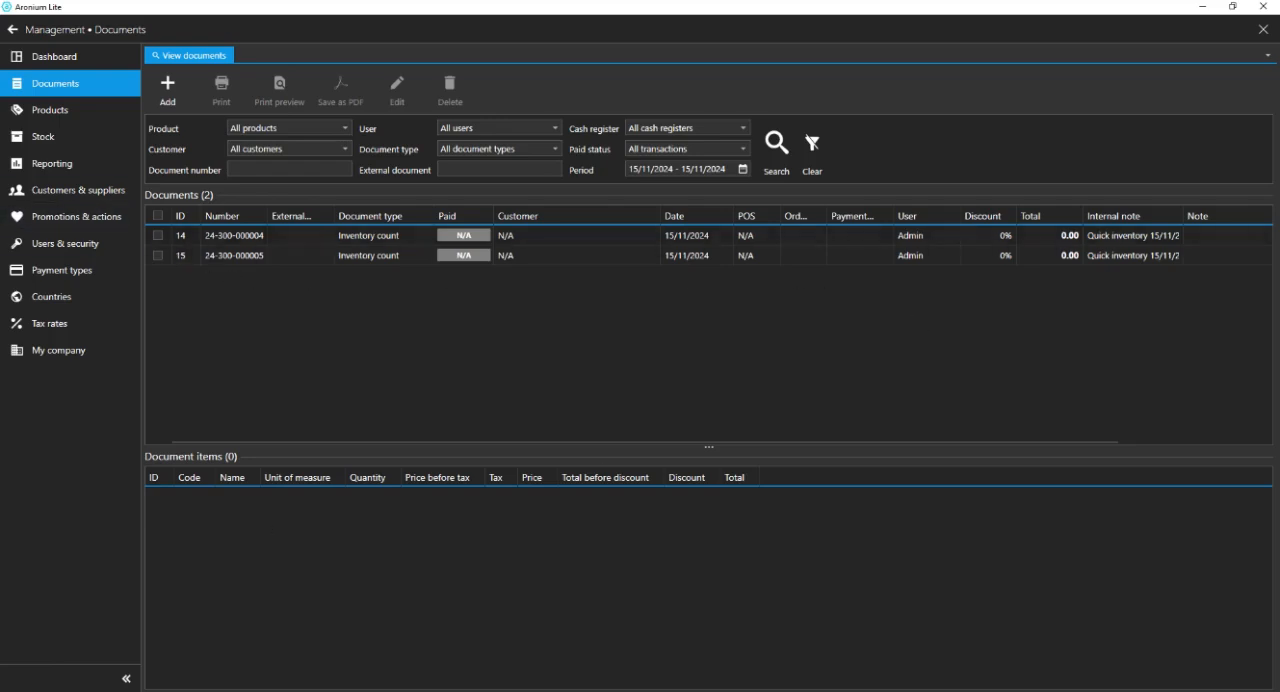
key(alt+Tab)
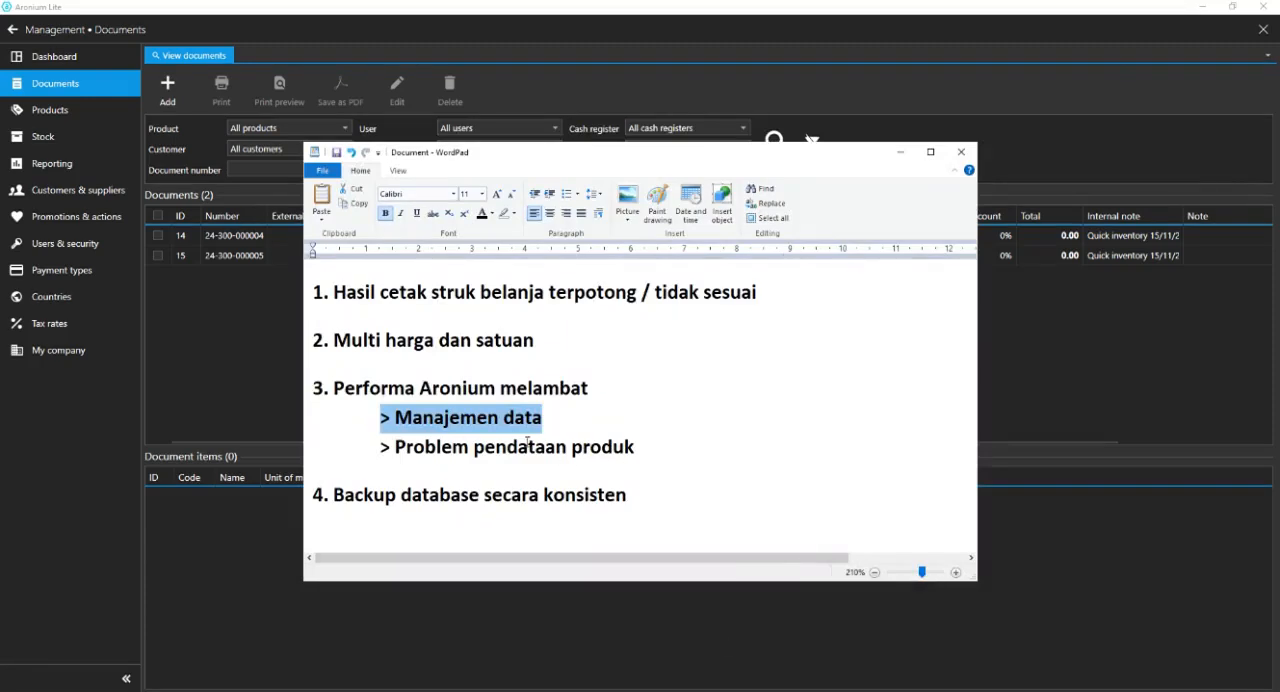
drag(703, 470, 427, 465)
click(743, 463)
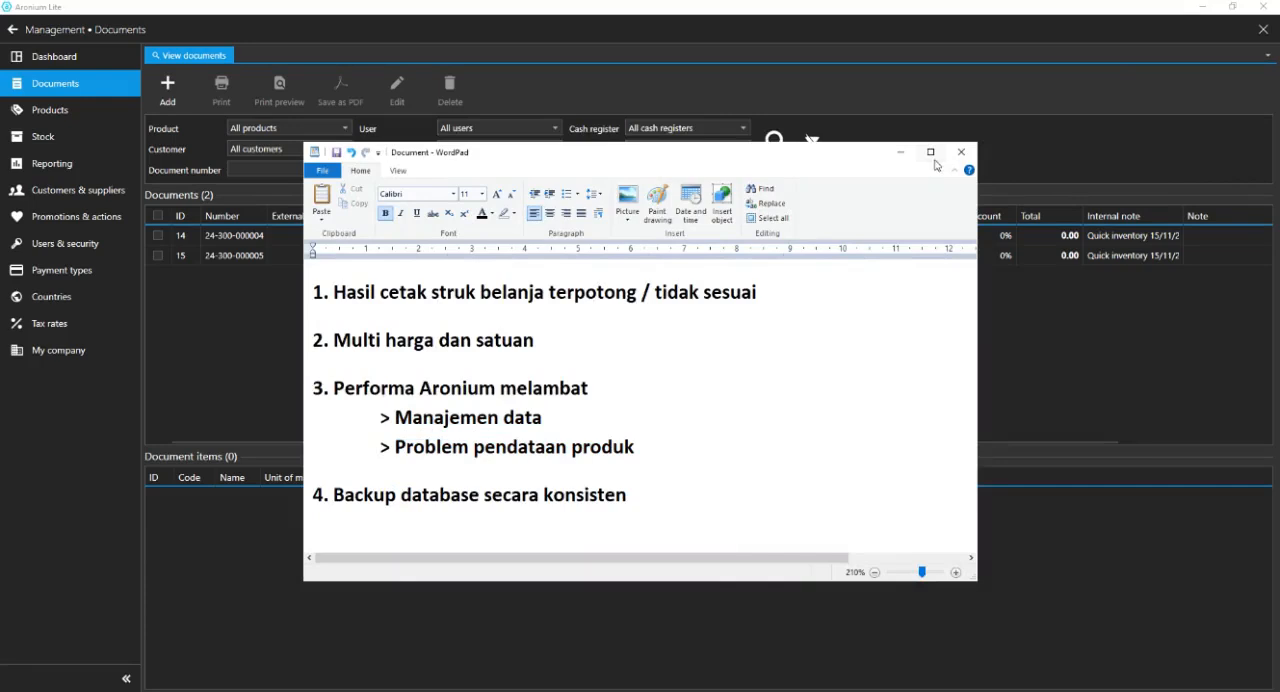
click(901, 153)
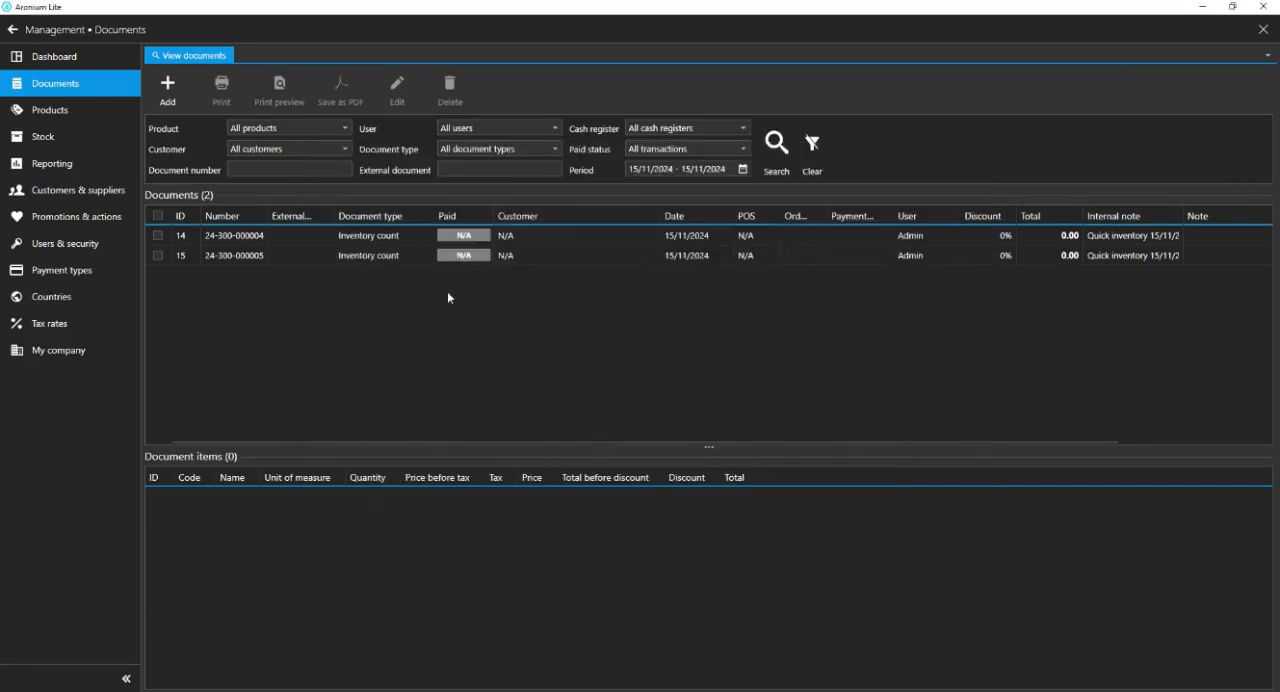
Check the Indomi goreng entry in the stock list and return to the product list.
click(45, 136)
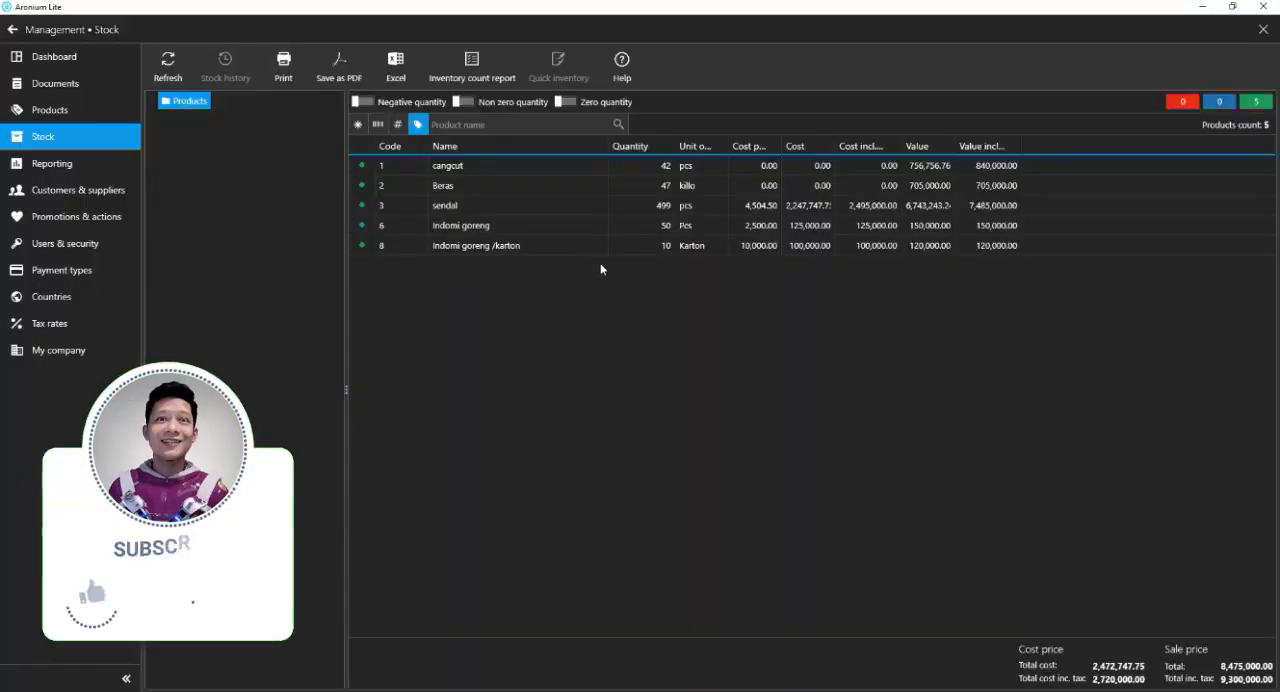
click(505, 226)
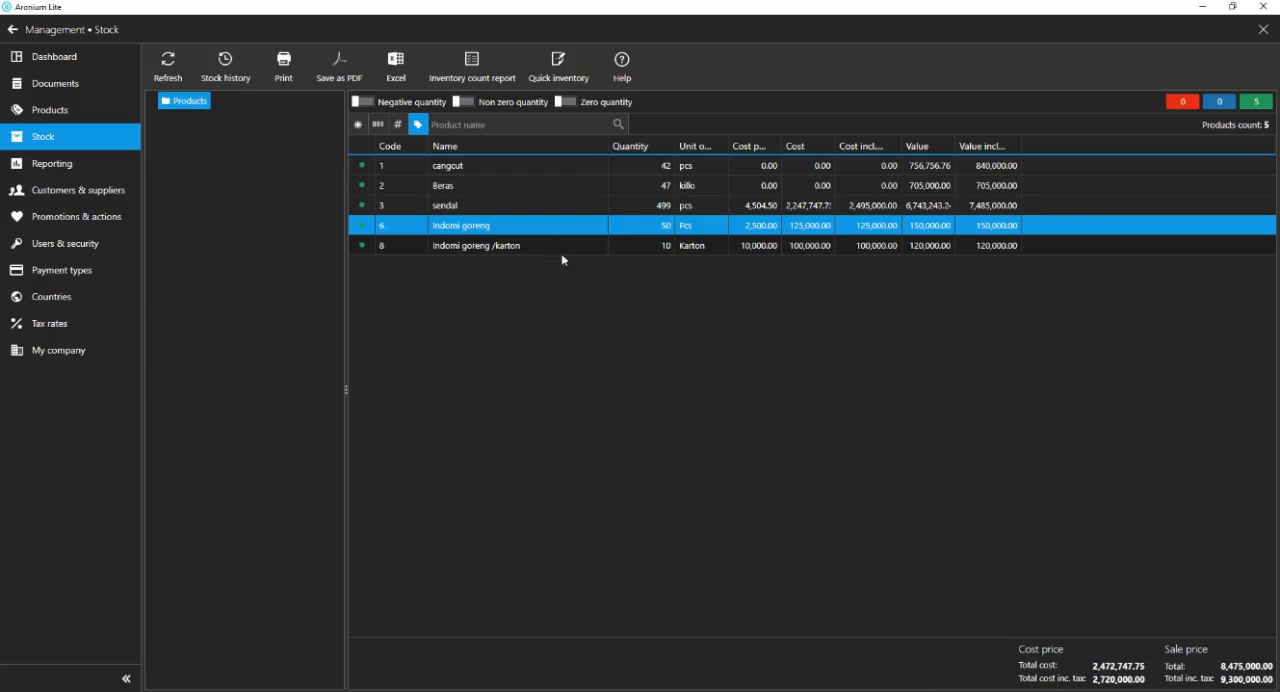
click(115, 113)
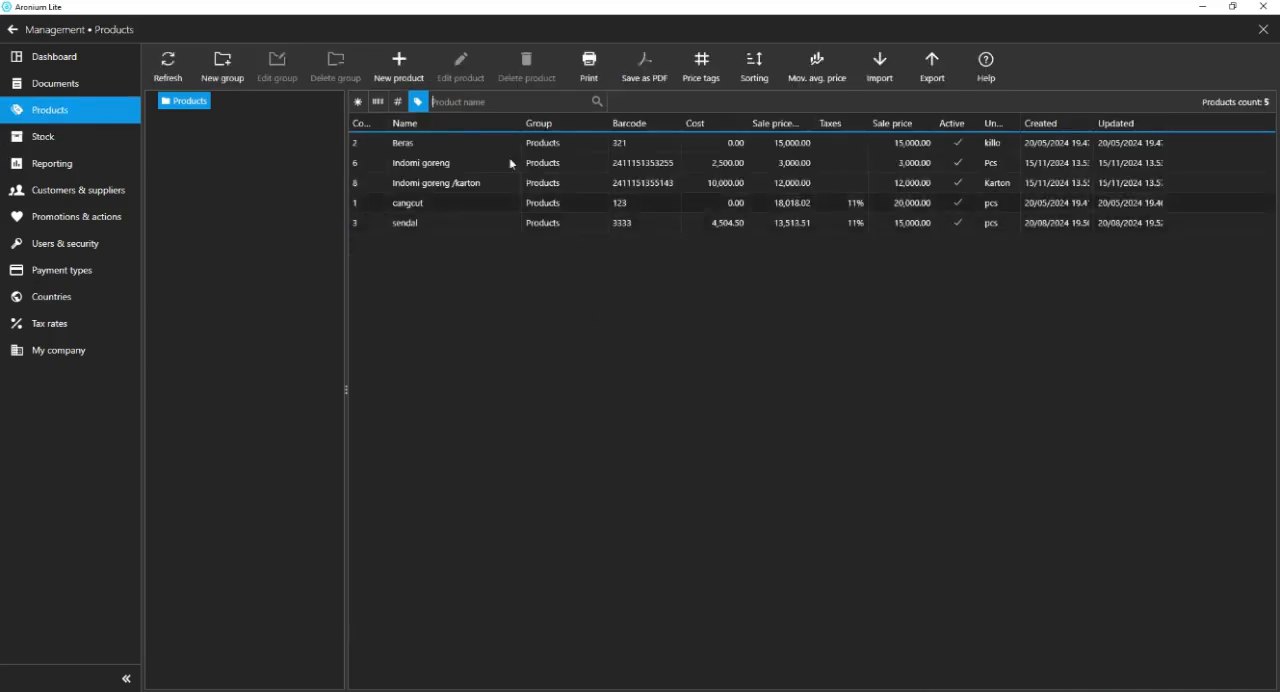
click(633, 230)
Try to delete the product "cangcut", and open the documents list.
click(451, 213)
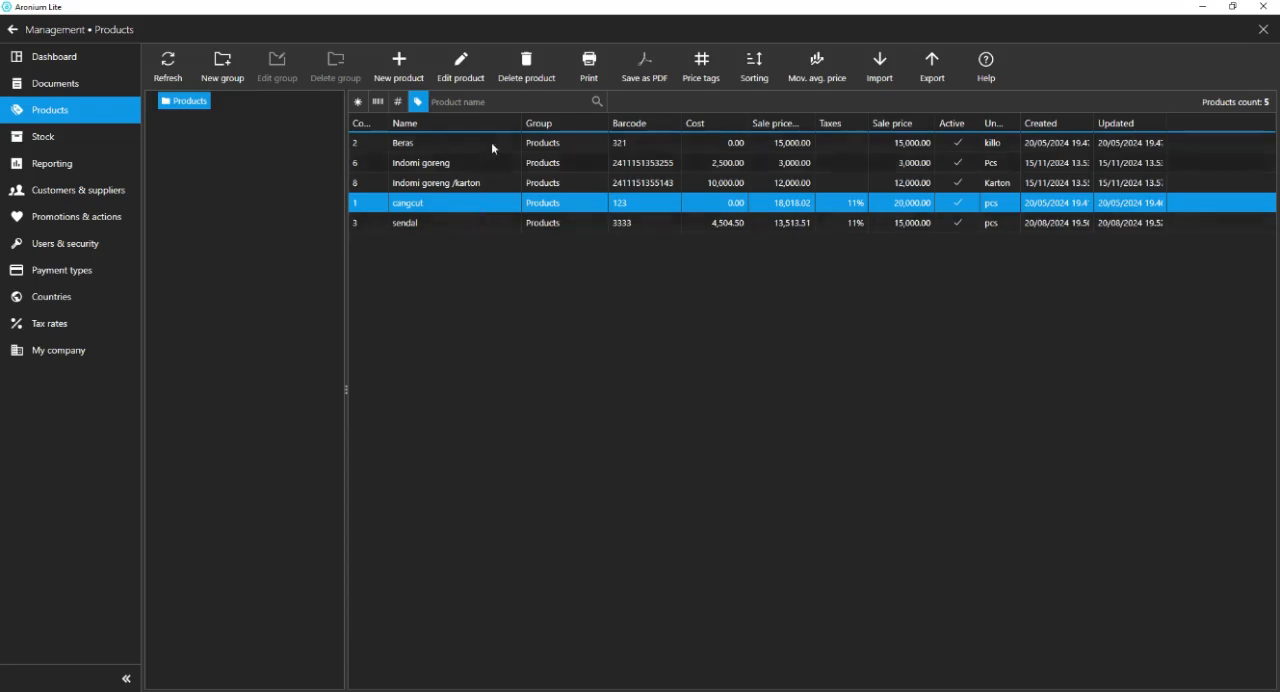
click(530, 68)
click(697, 405)
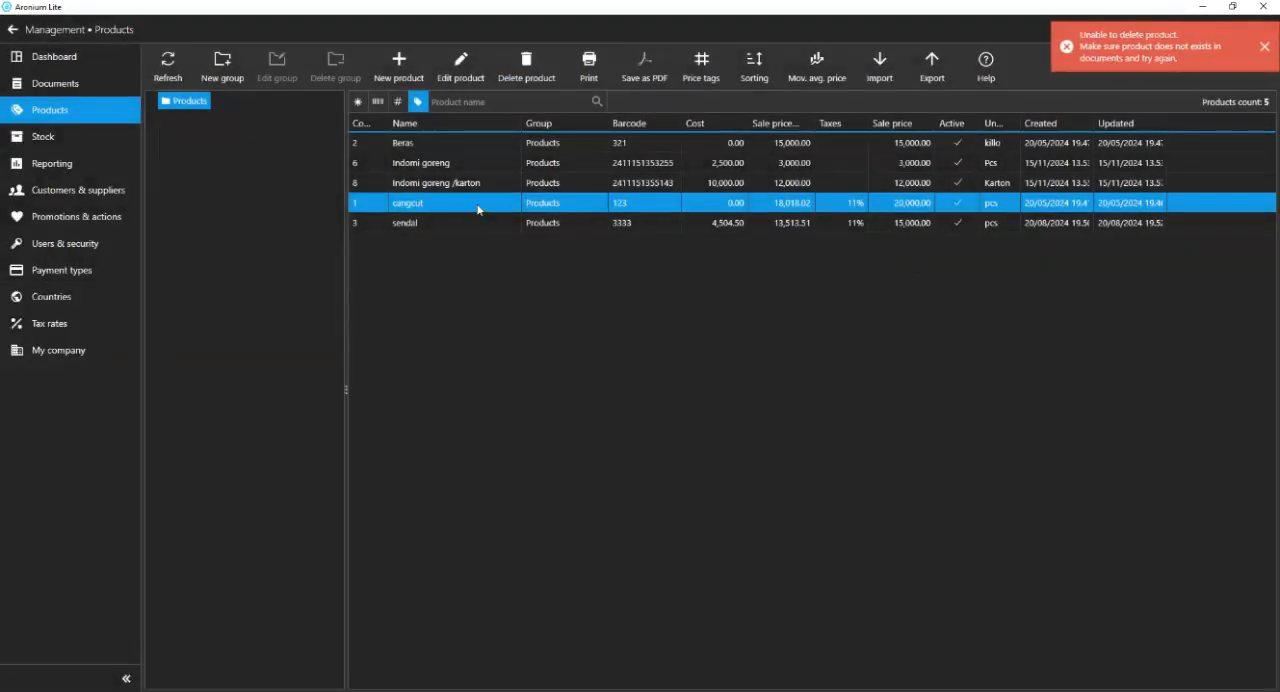
click(60, 83)
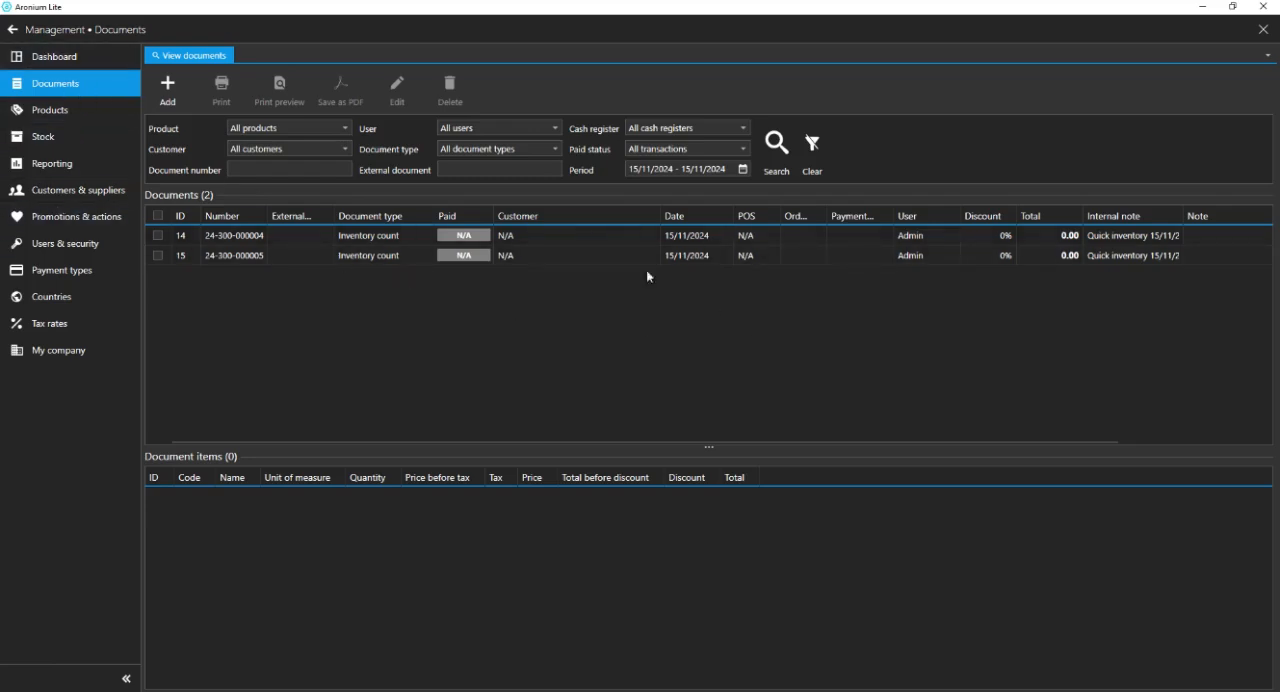
Compare the product list with the documents list, view the items of the second inventory count, and return to the products.
click(86, 113)
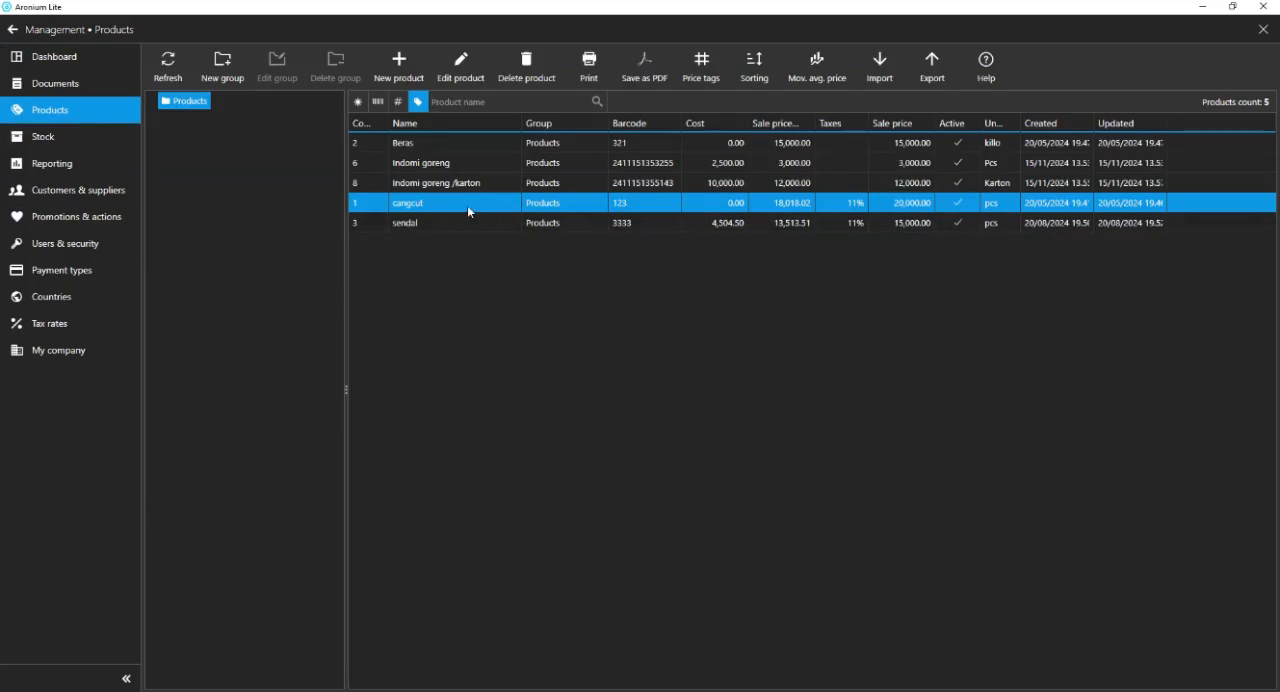
click(24, 86)
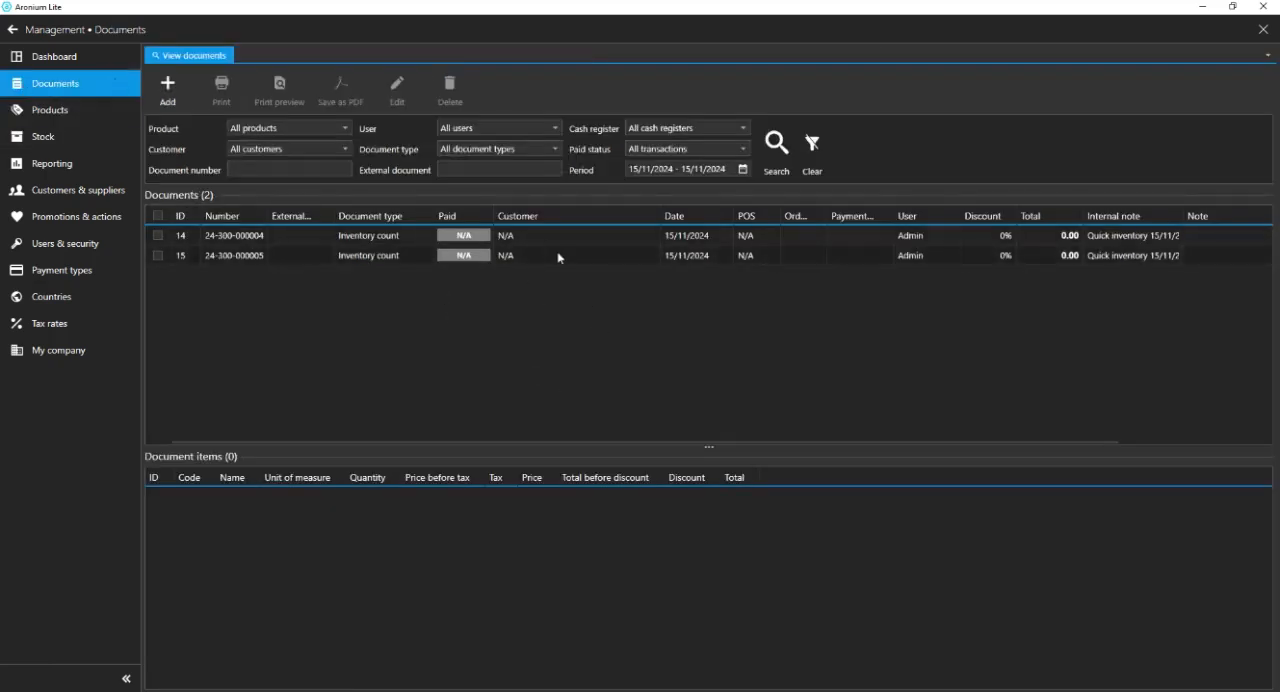
click(100, 112)
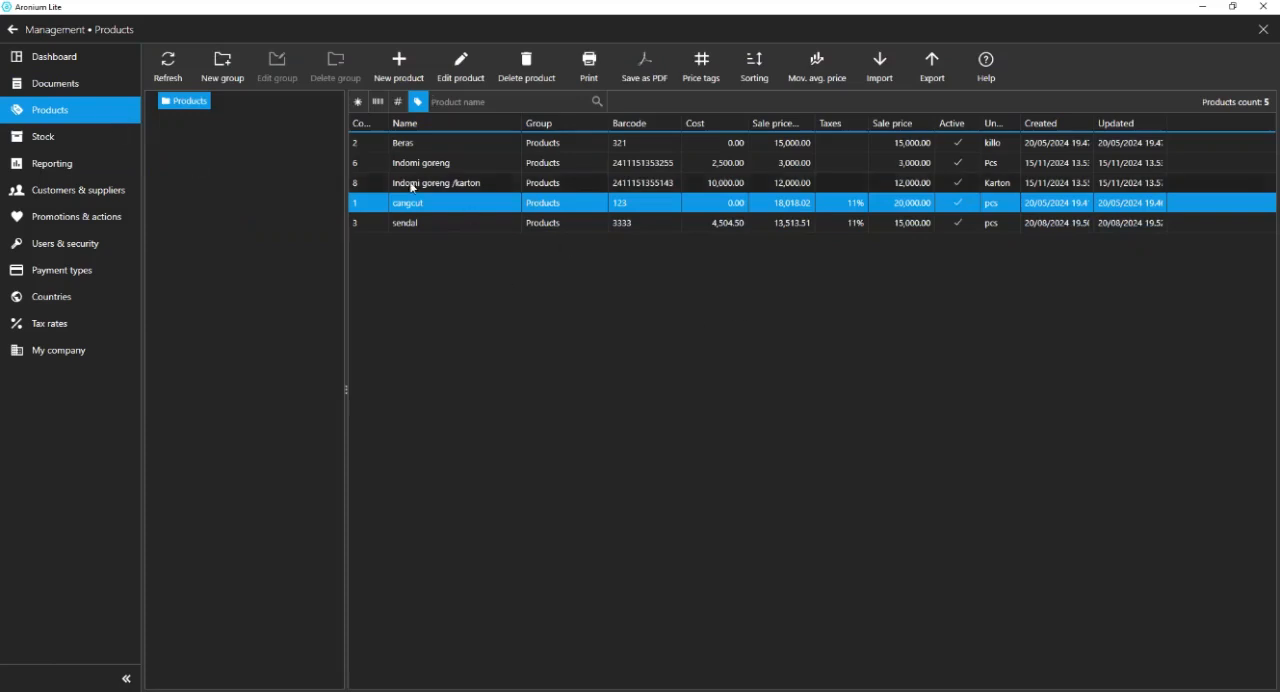
click(124, 86)
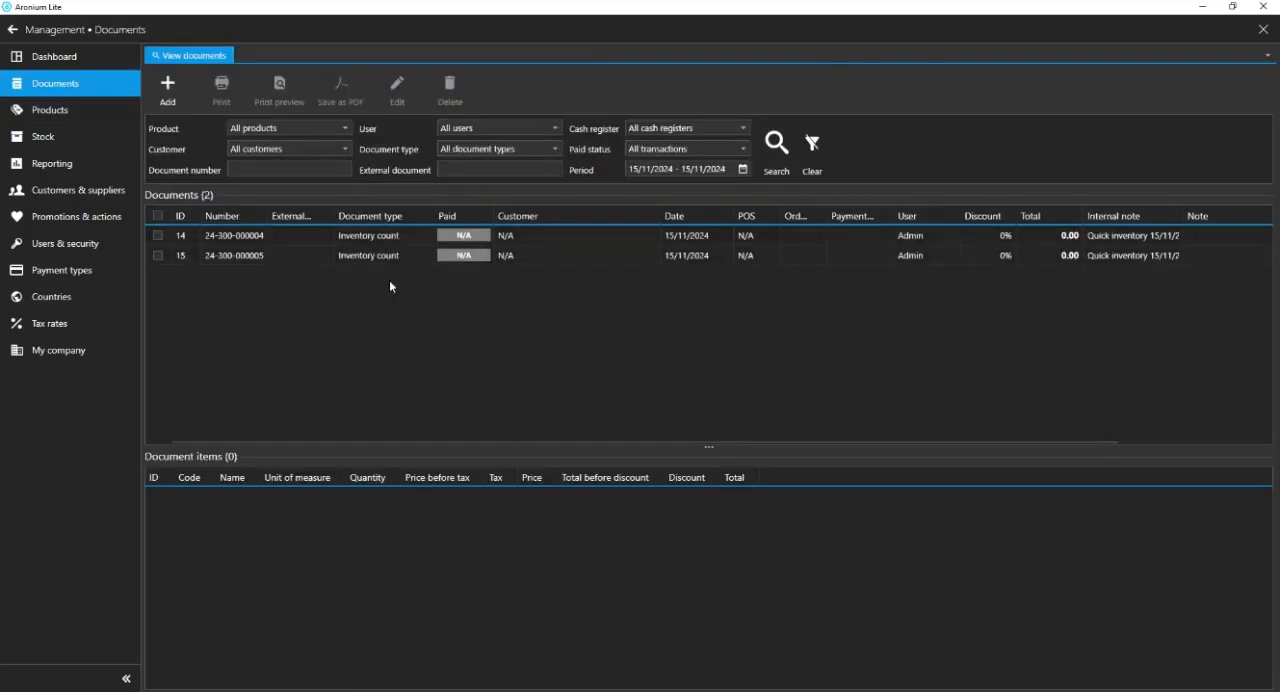
click(360, 255)
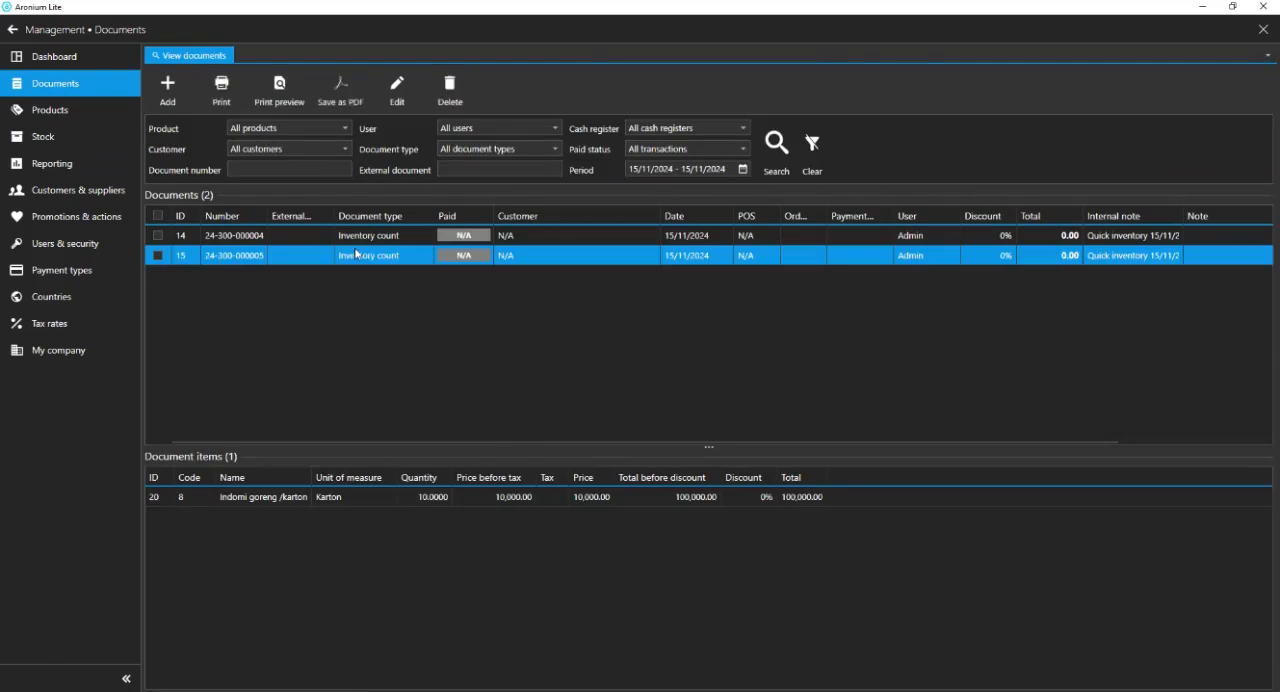
click(94, 111)
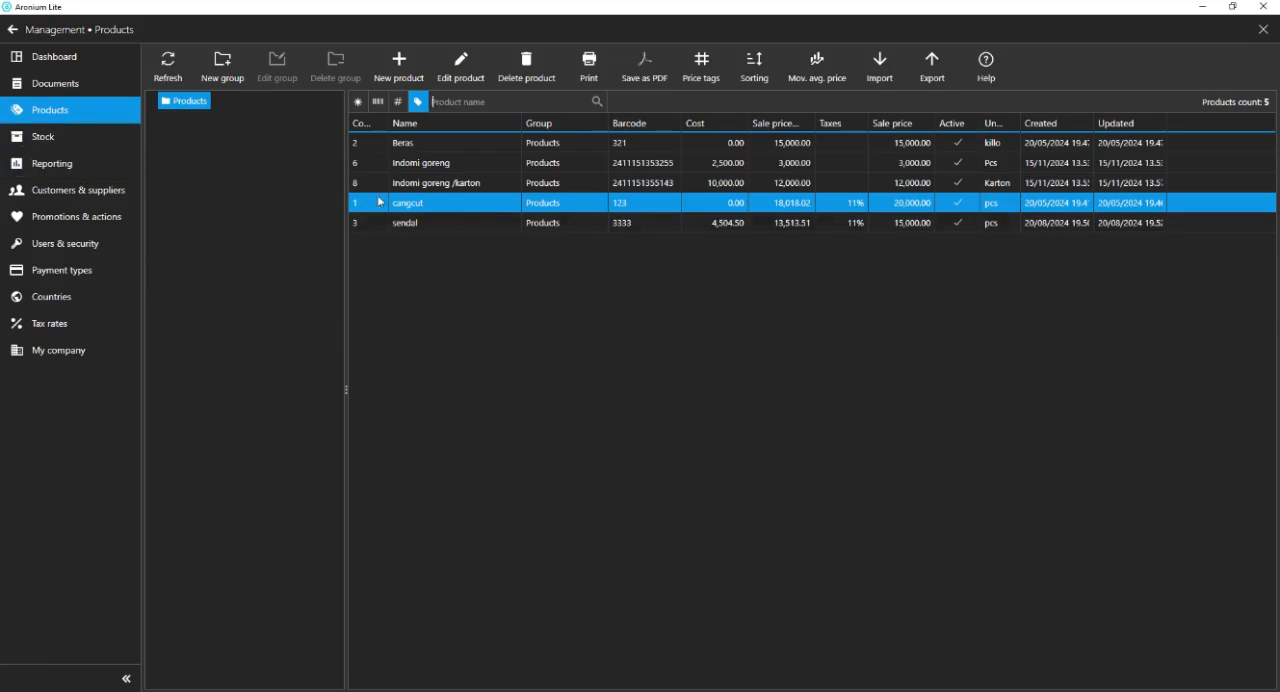
Switch to the WordPad notes, highlight topic 4 "Backup database secara konsisten", and minimize the notes.
key(alt+Tab)
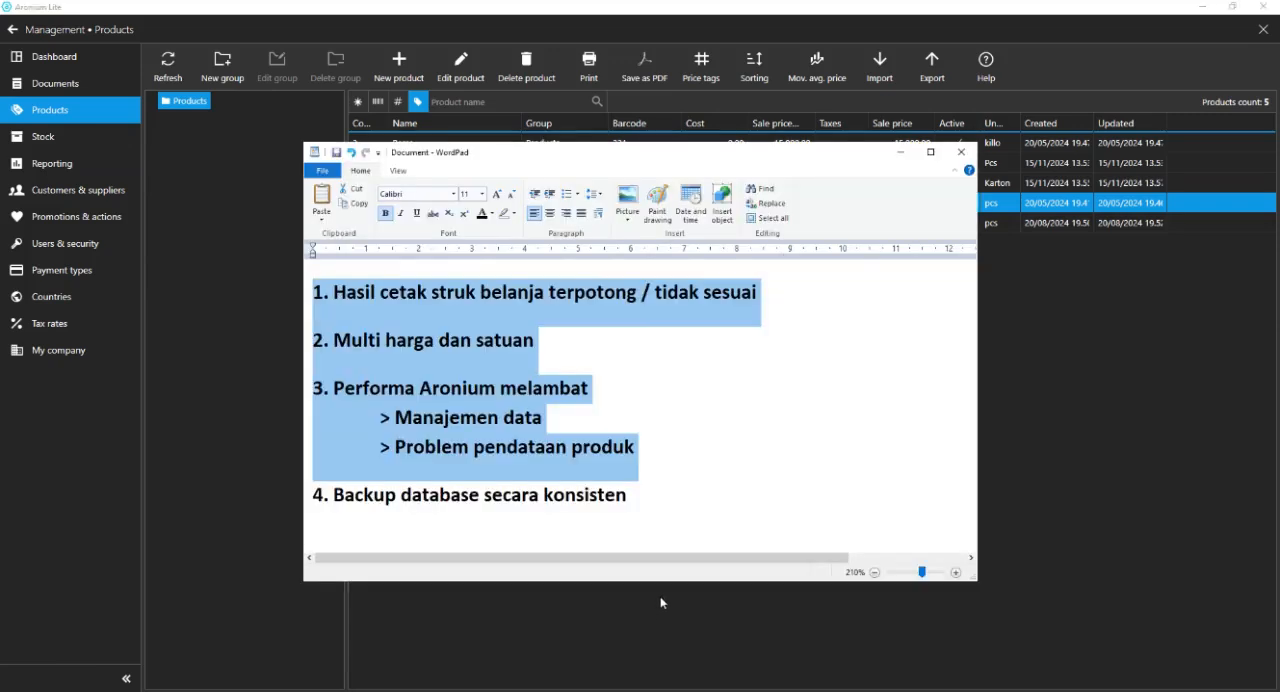
drag(682, 497, 367, 466)
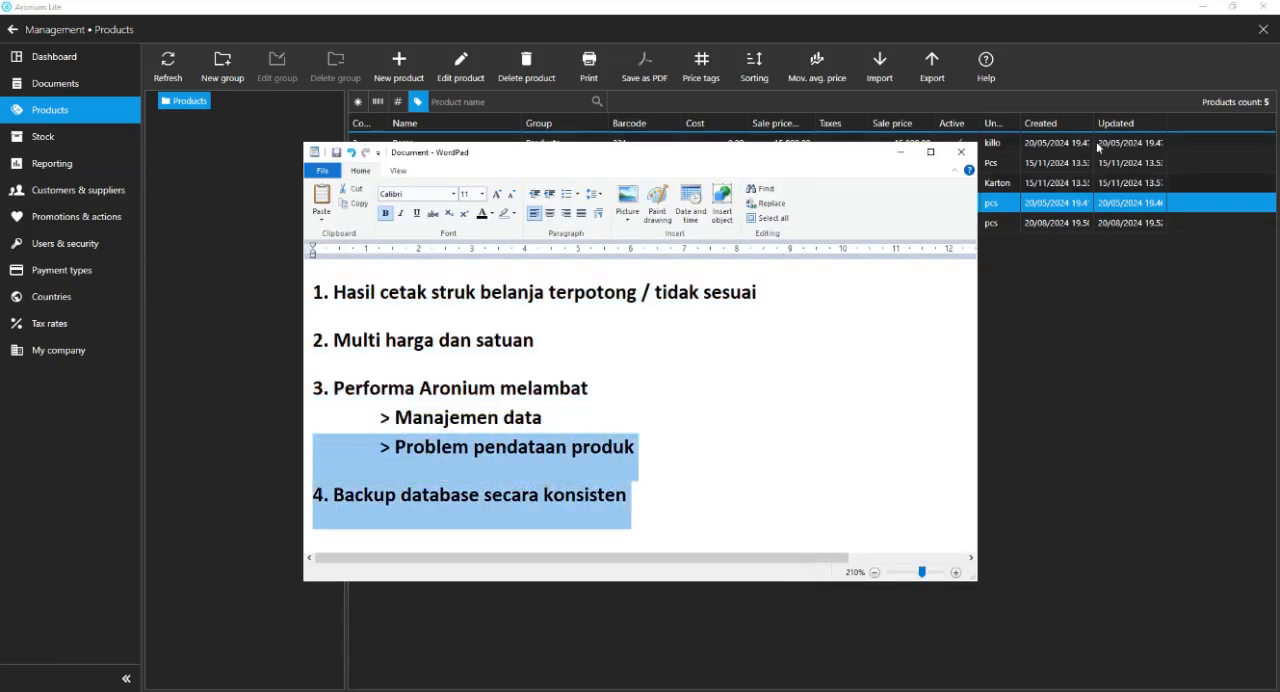
click(900, 152)
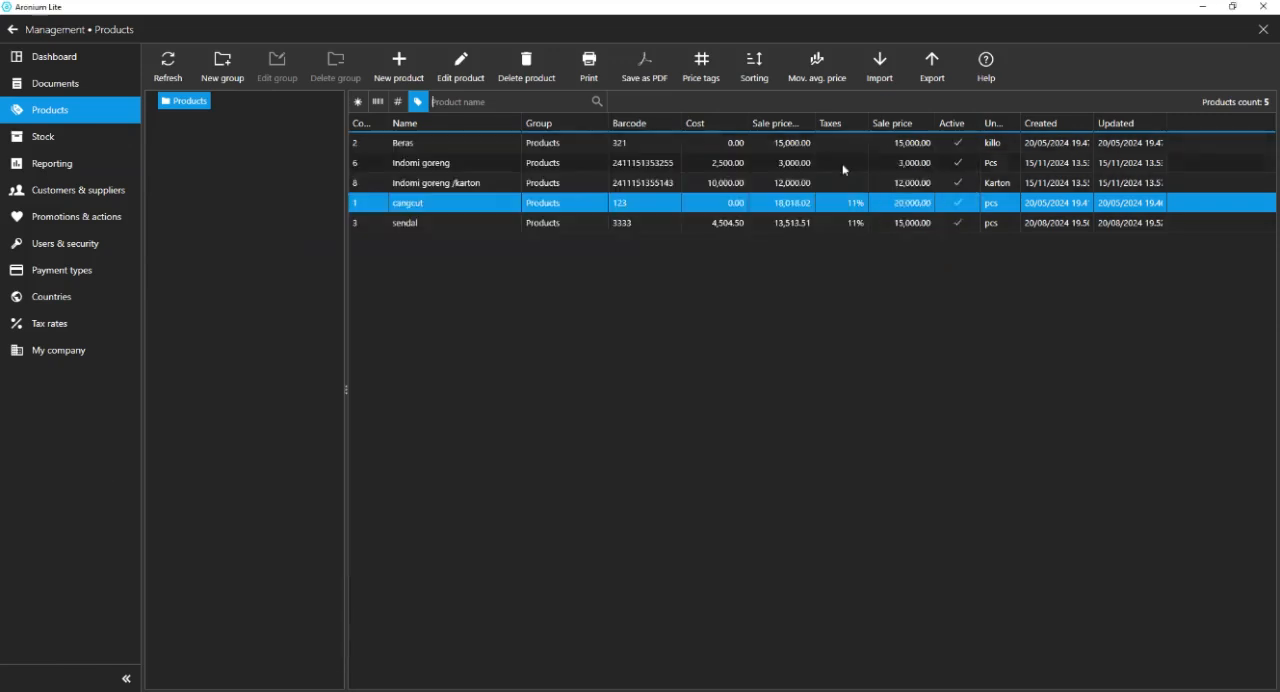
Look over the sales screen's side menu, the notes, the product list and the report list, and return to the sales screen.
click(13, 32)
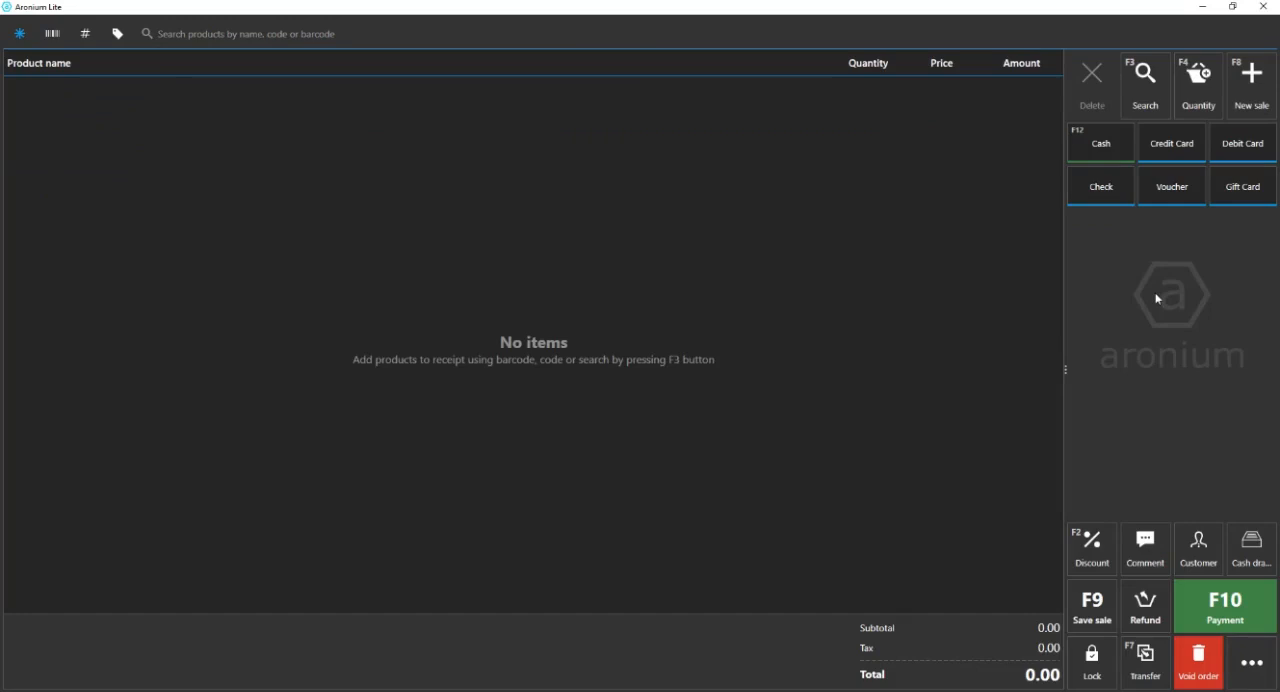
click(1262, 672)
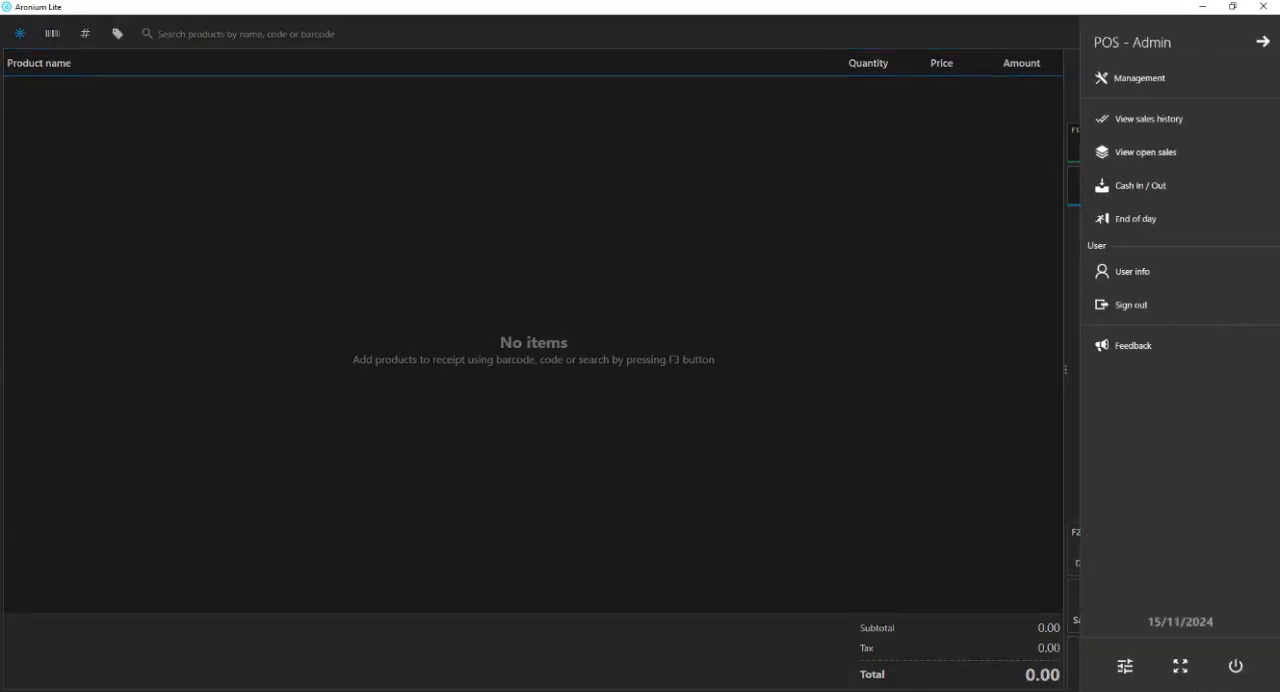
key(alt+Tab)
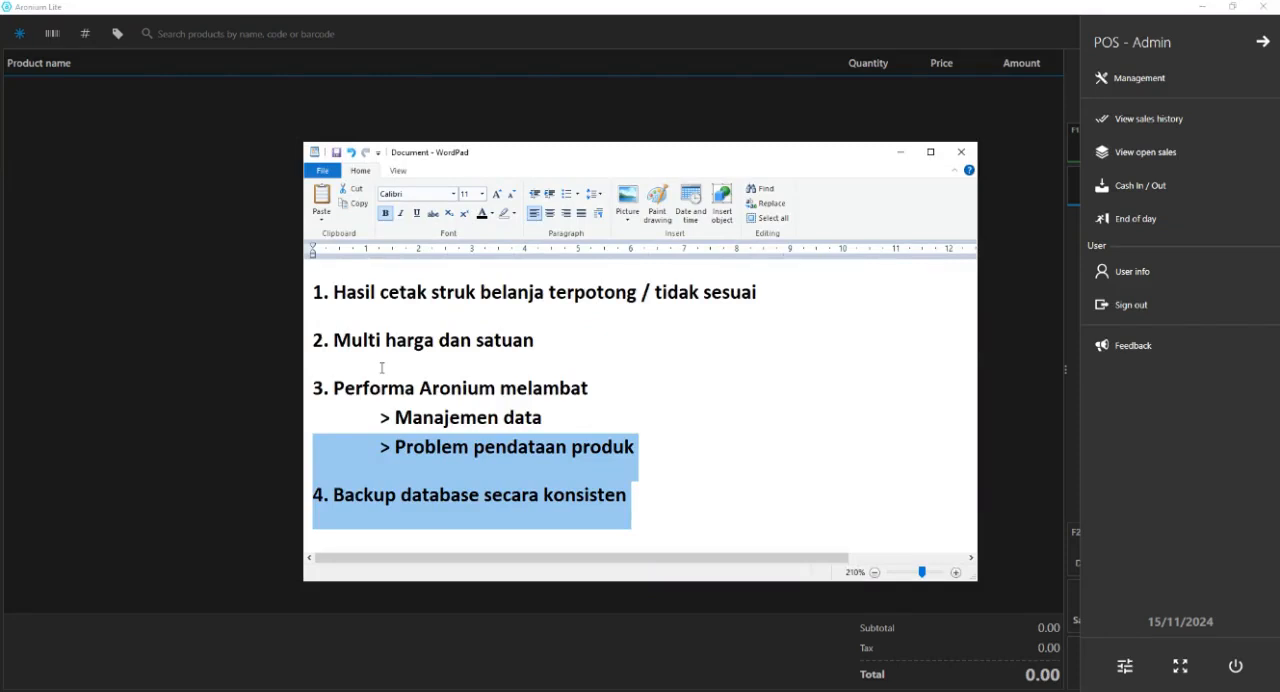
click(785, 440)
click(1186, 80)
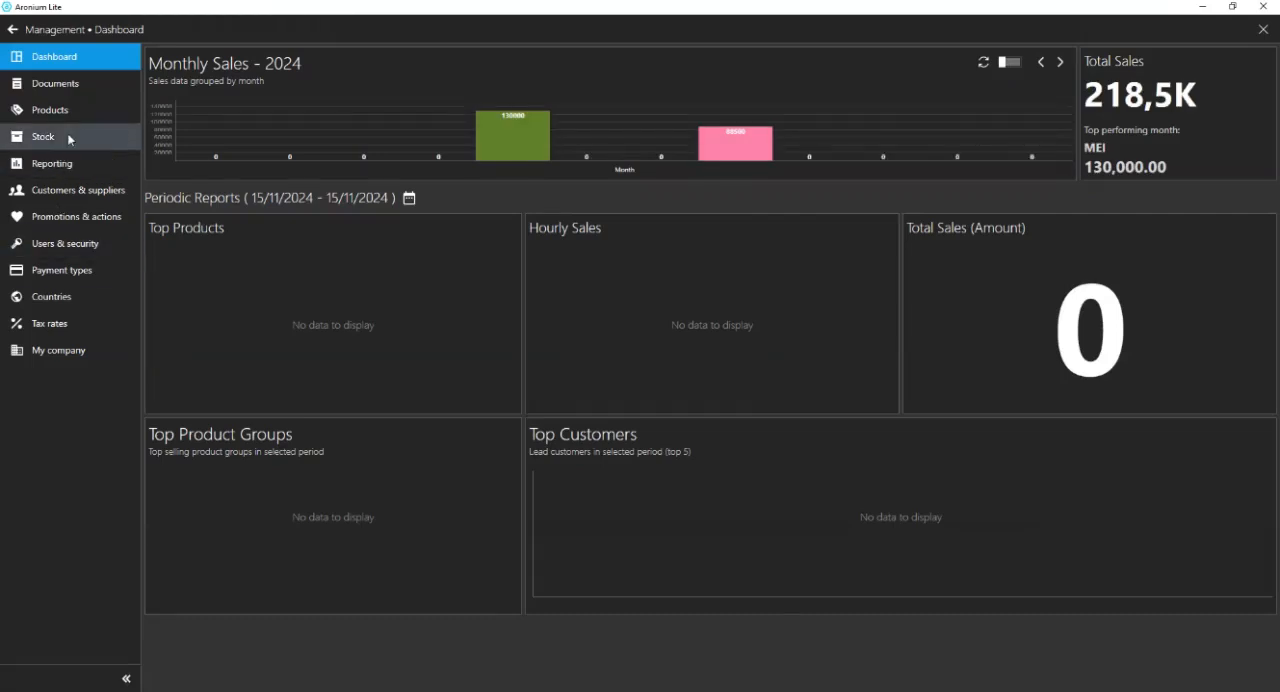
click(110, 112)
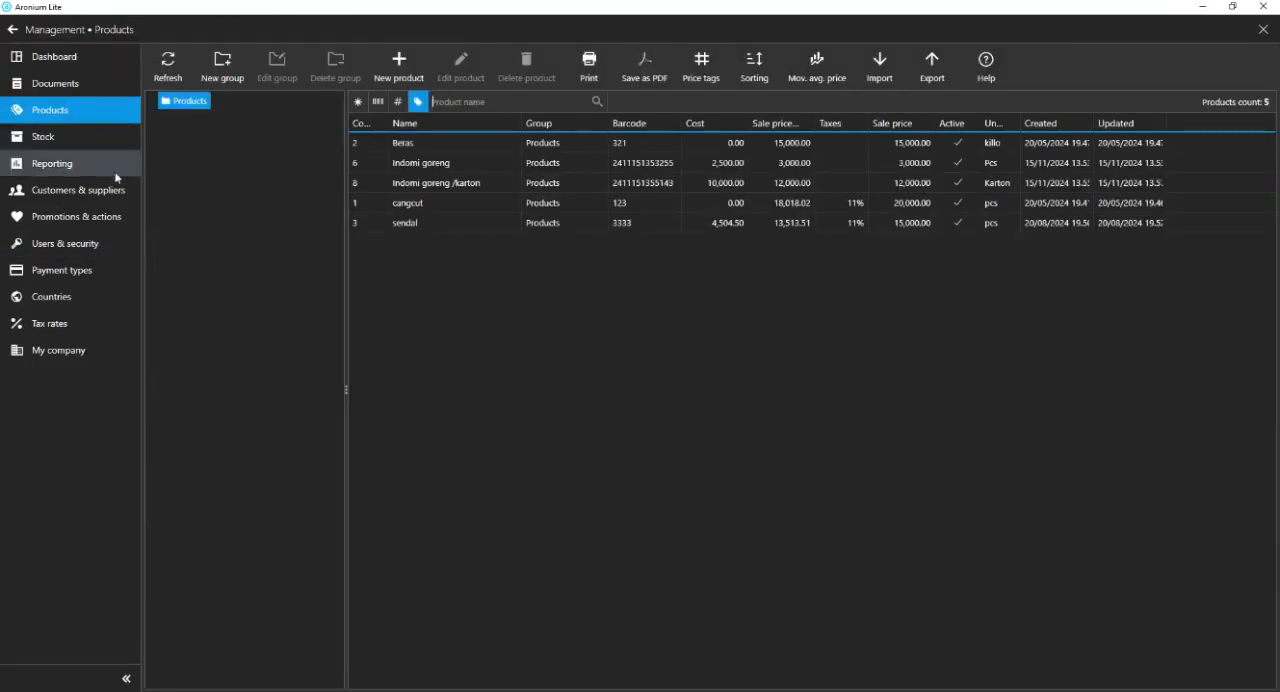
click(60, 163)
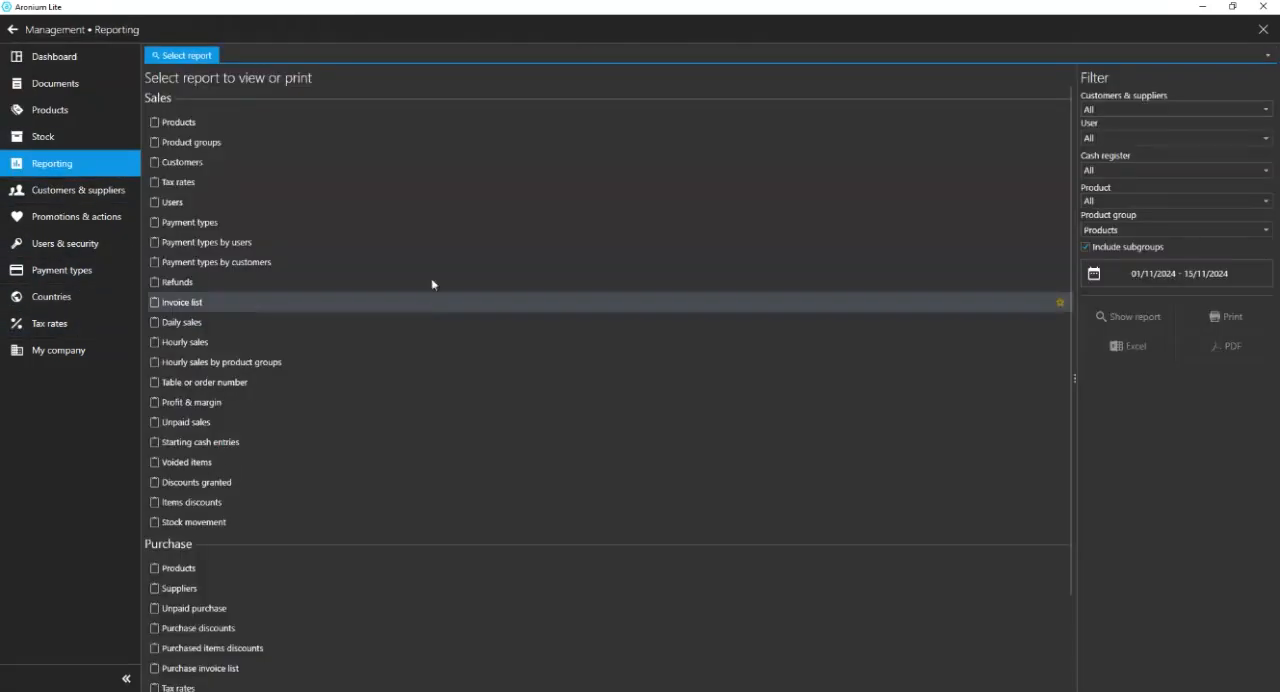
scroll(431, 284, down, 3)
click(12, 29)
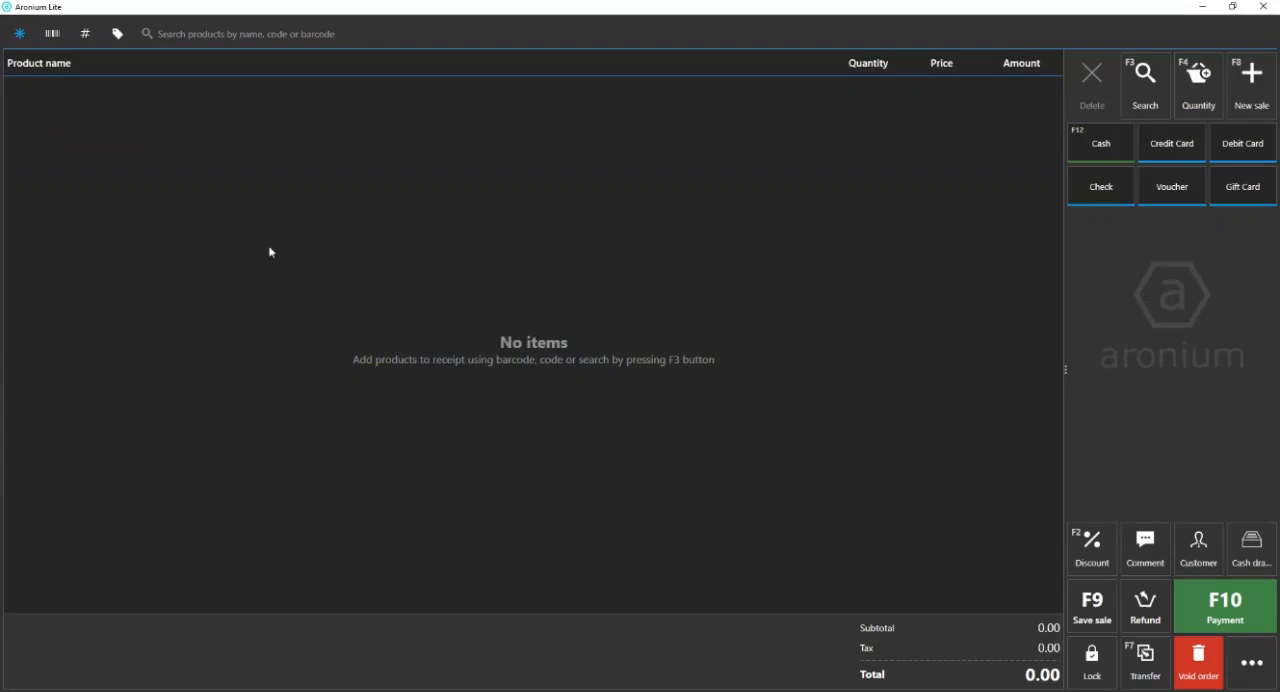
click(1251, 662)
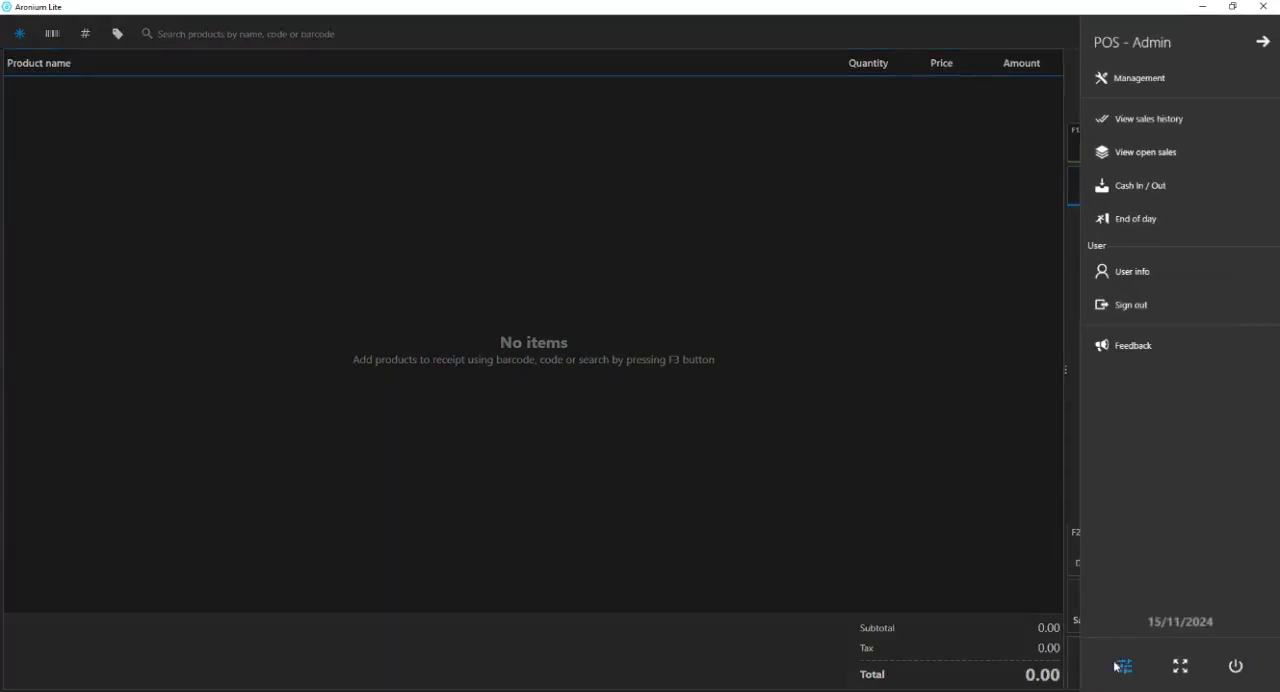
click(1120, 666)
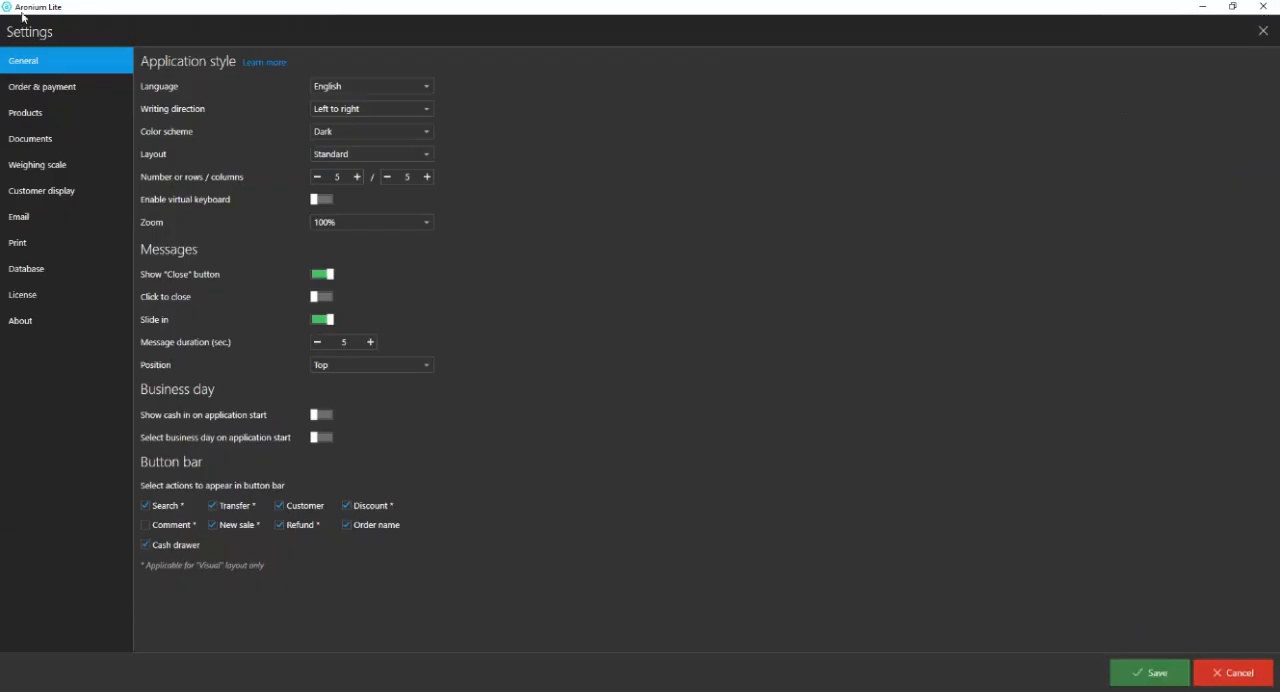
click(1232, 668)
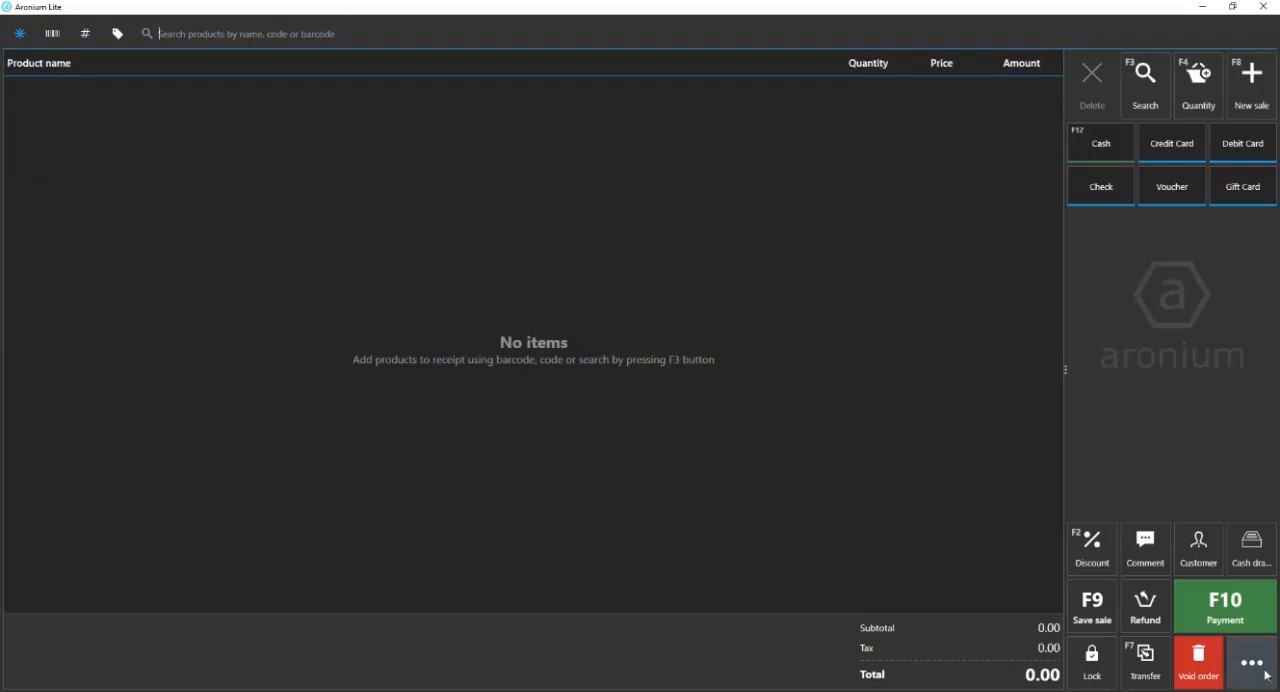
Open the Database settings and show the database location folder in a window beside the backup options.
click(1253, 664)
click(1128, 668)
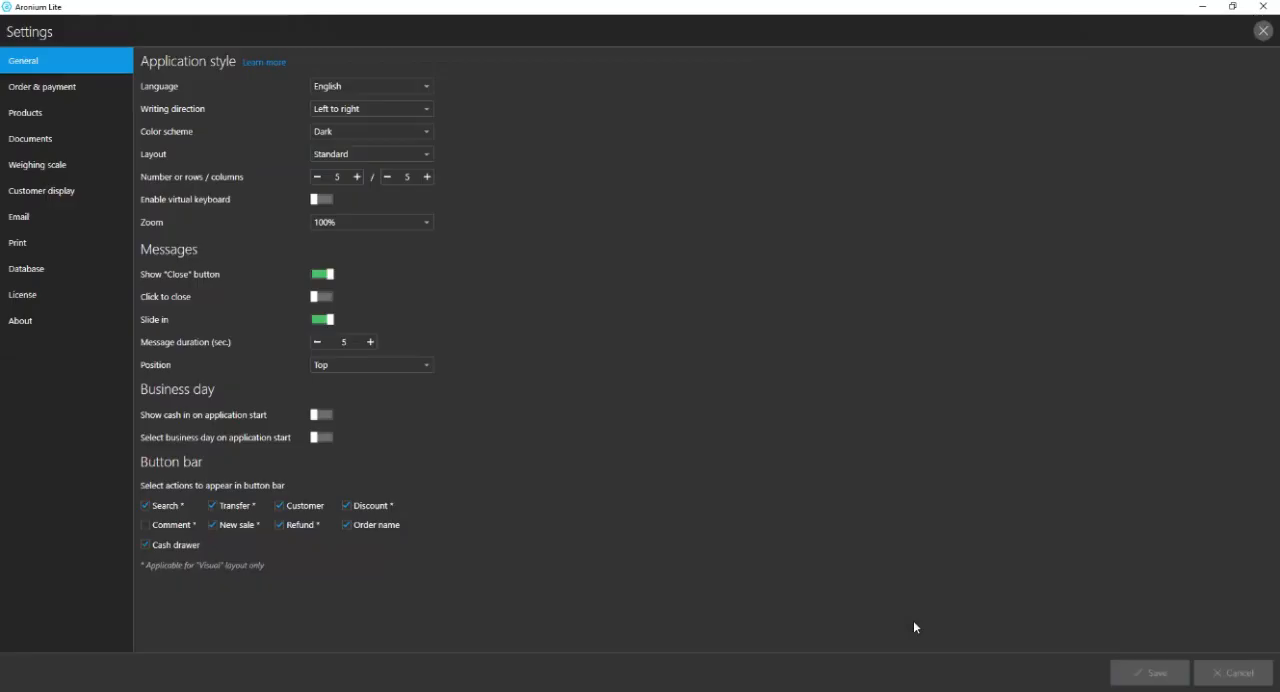
click(60, 268)
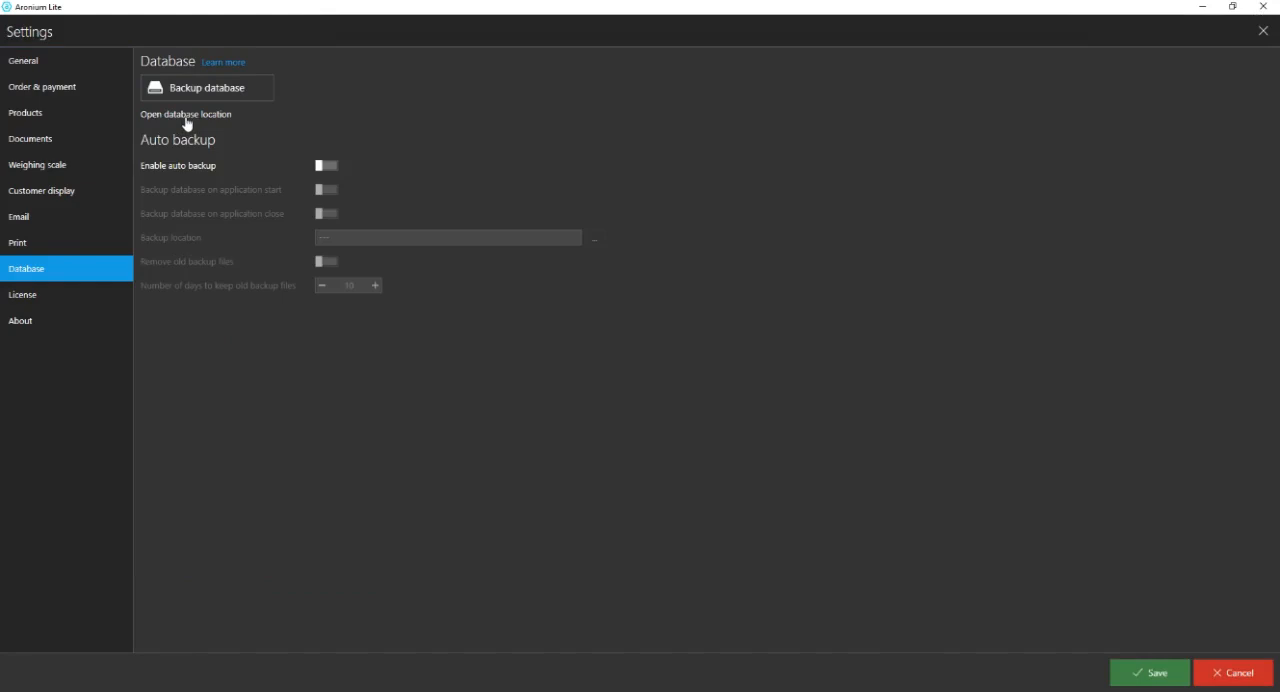
click(186, 117)
drag(900, 12, 880, 142)
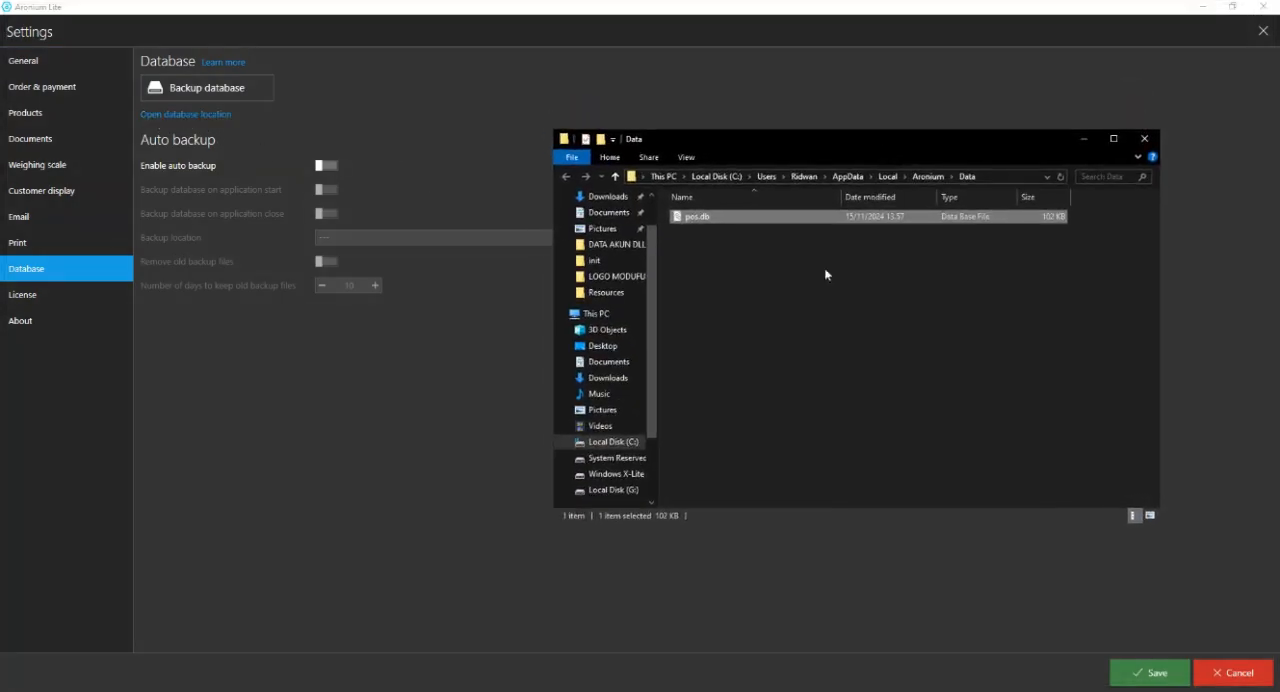
Copy the database file pos.db in the Data folder.
click(957, 291)
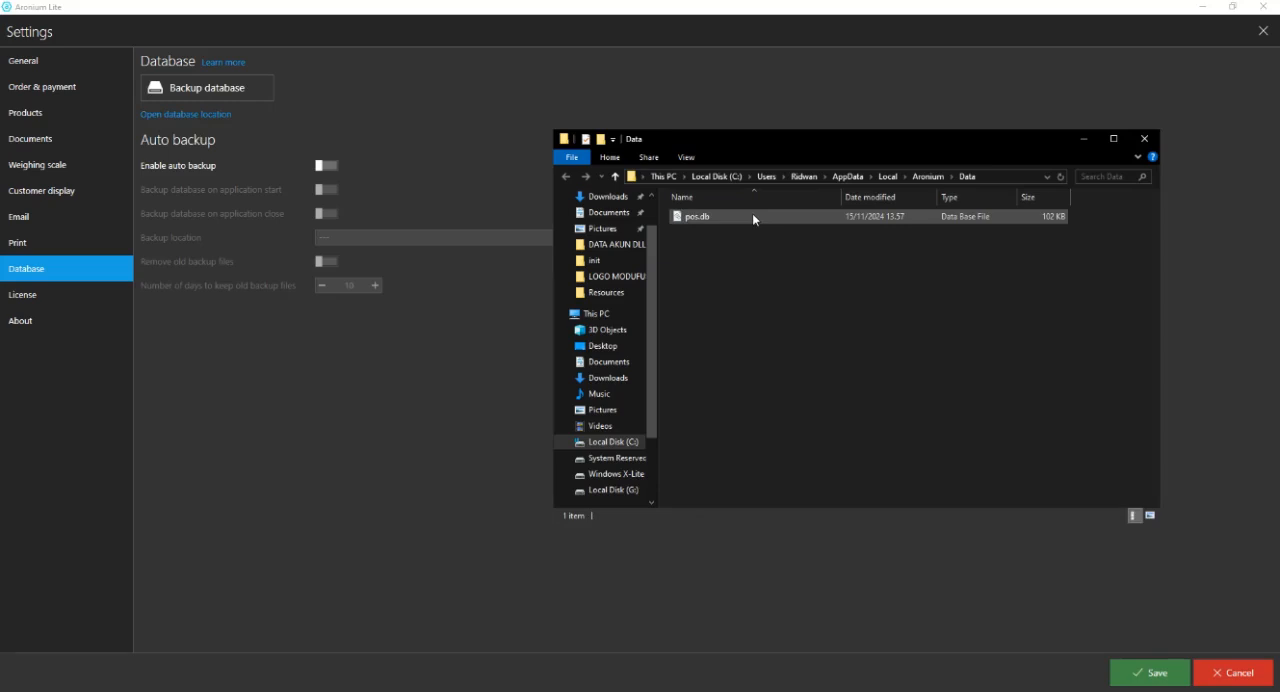
right_click(752, 245)
click(718, 216)
click(718, 216)
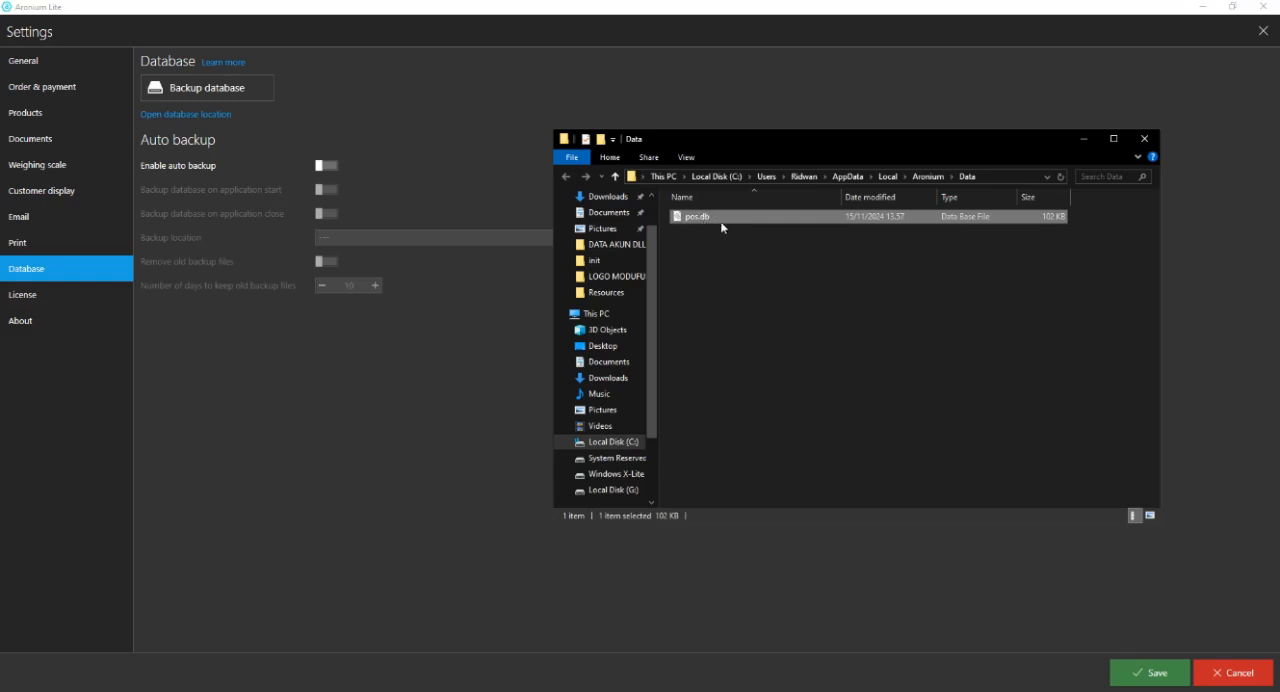
right_click(721, 218)
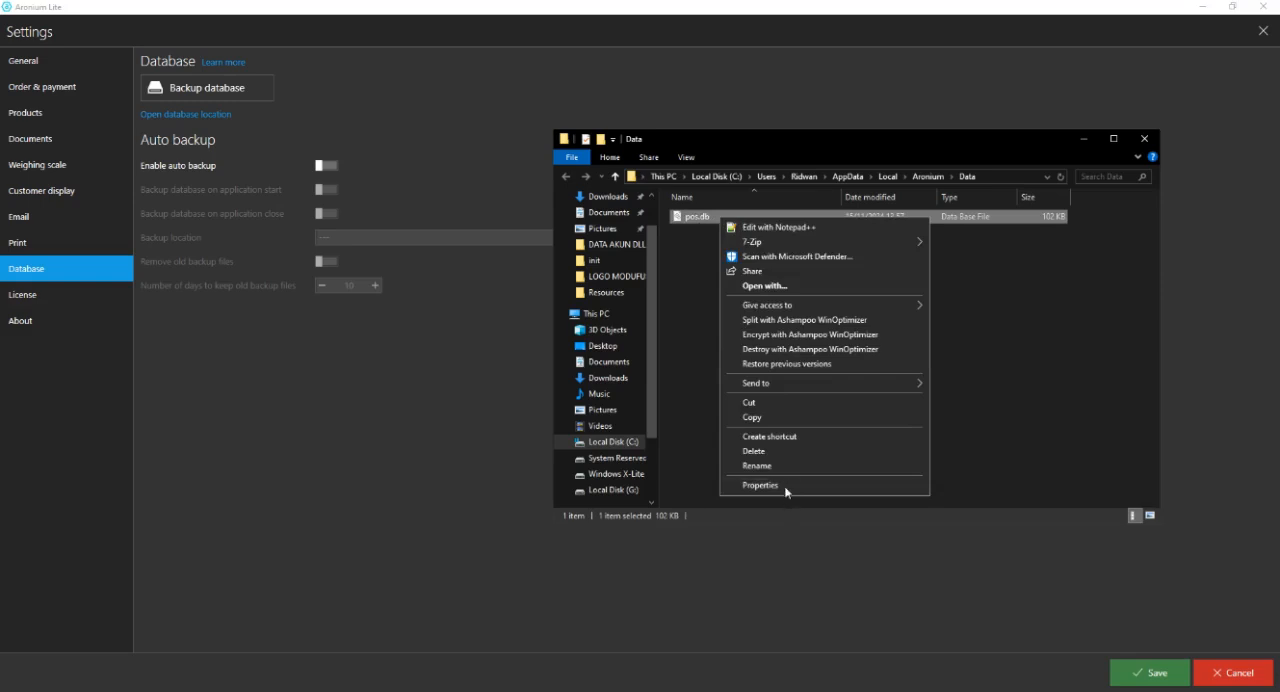
click(770, 418)
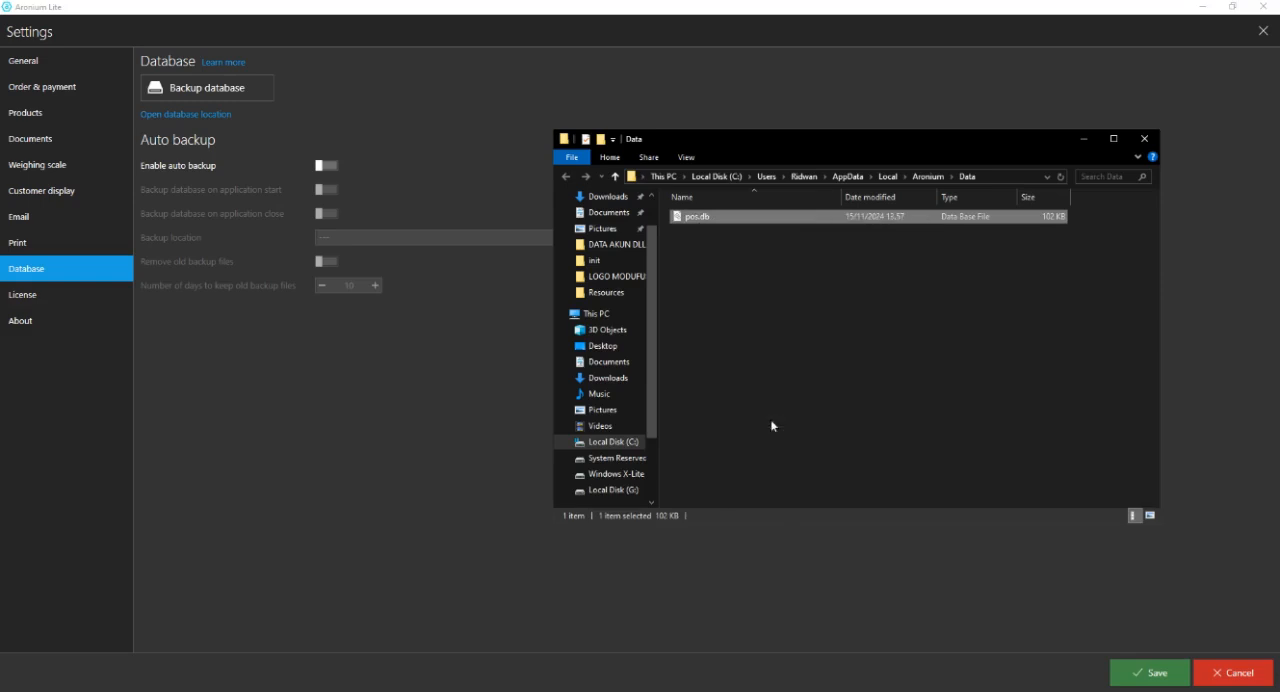
Create a folder named "Backup November 2024" in the Data folder and close the folder window.
right_click(740, 328)
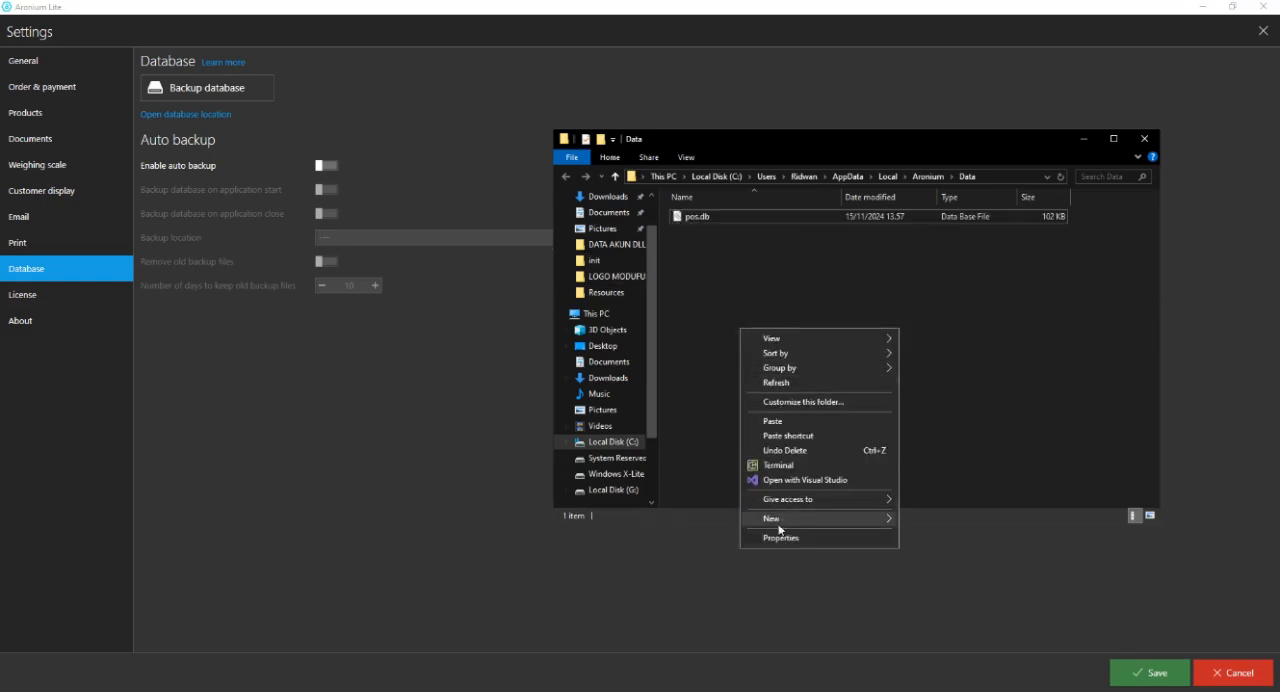
mouse_move(780, 518)
click(918, 521)
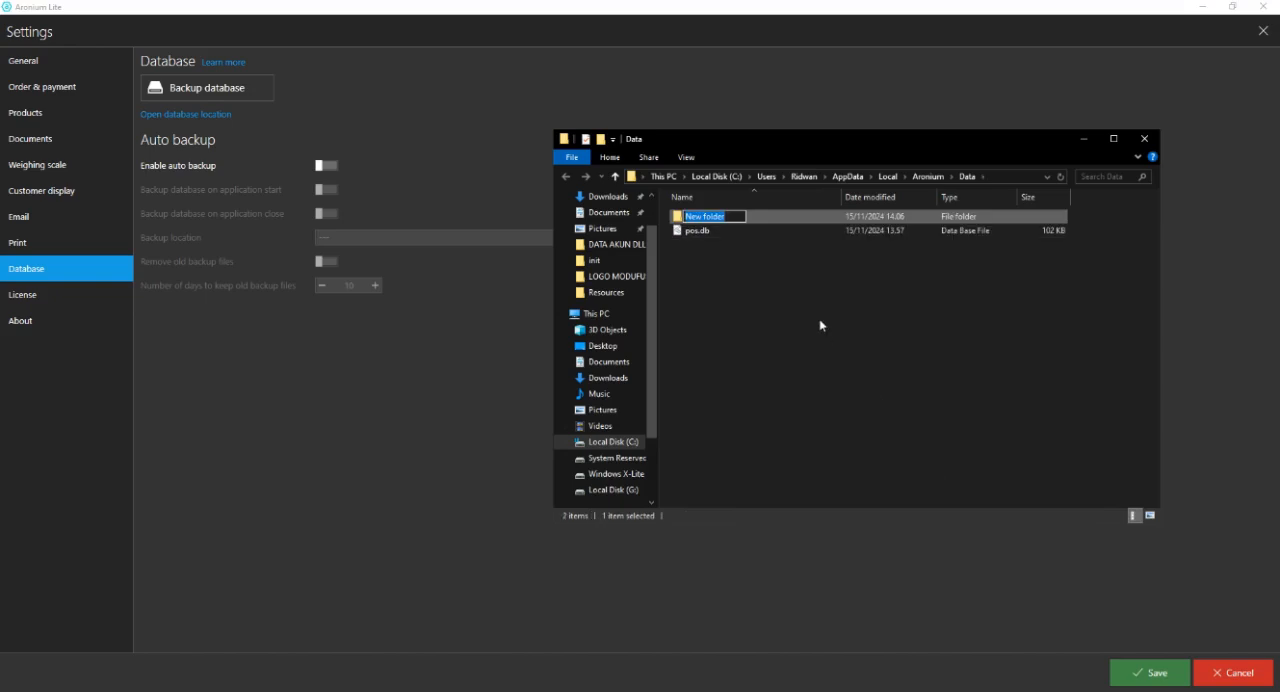
text(Backup November 2024)
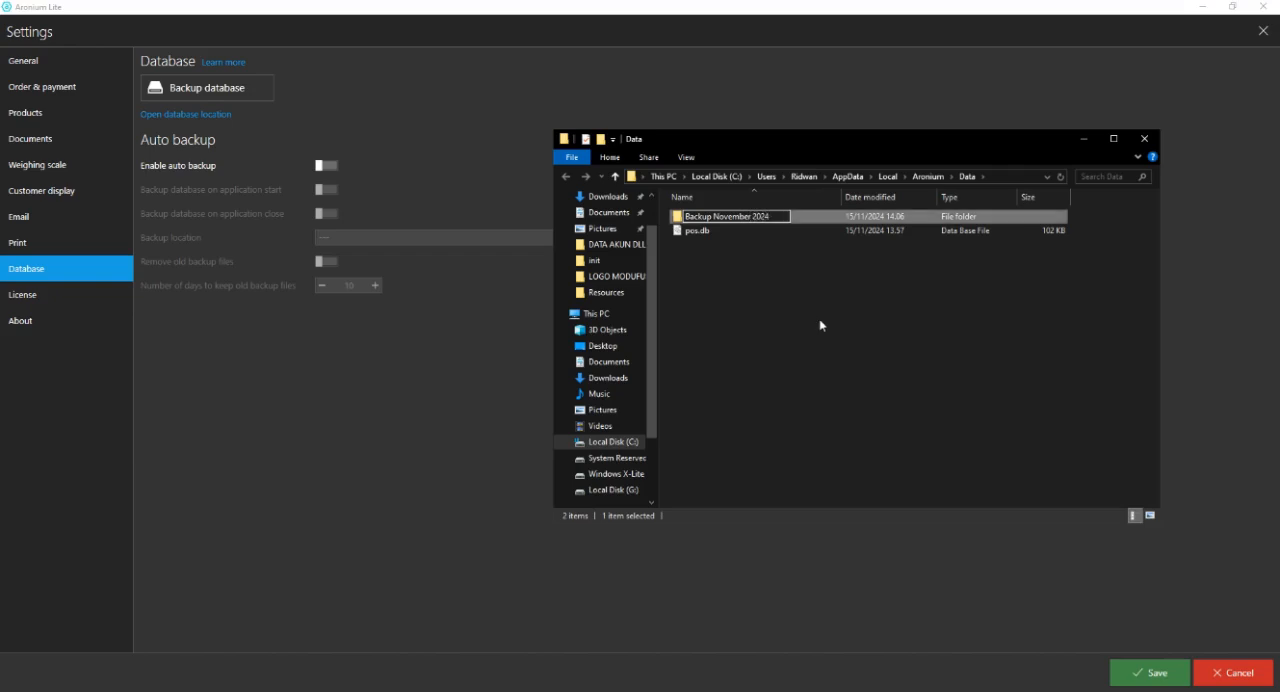
click(820, 325)
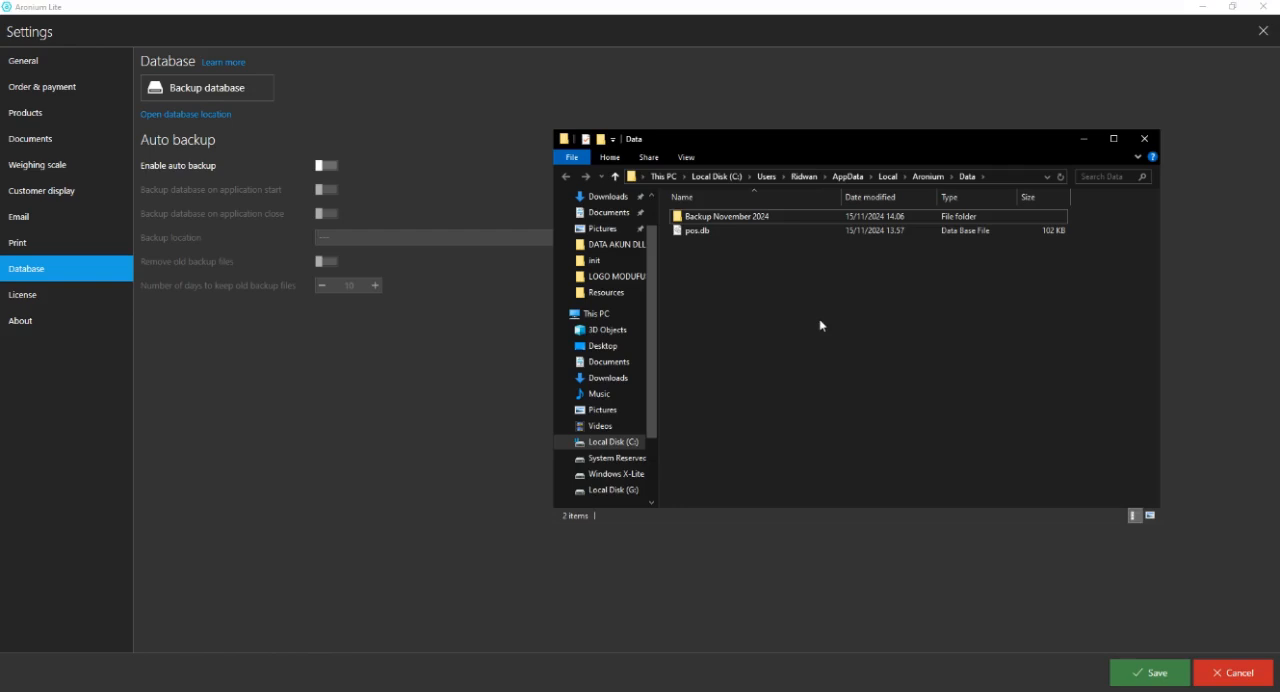
click(1152, 146)
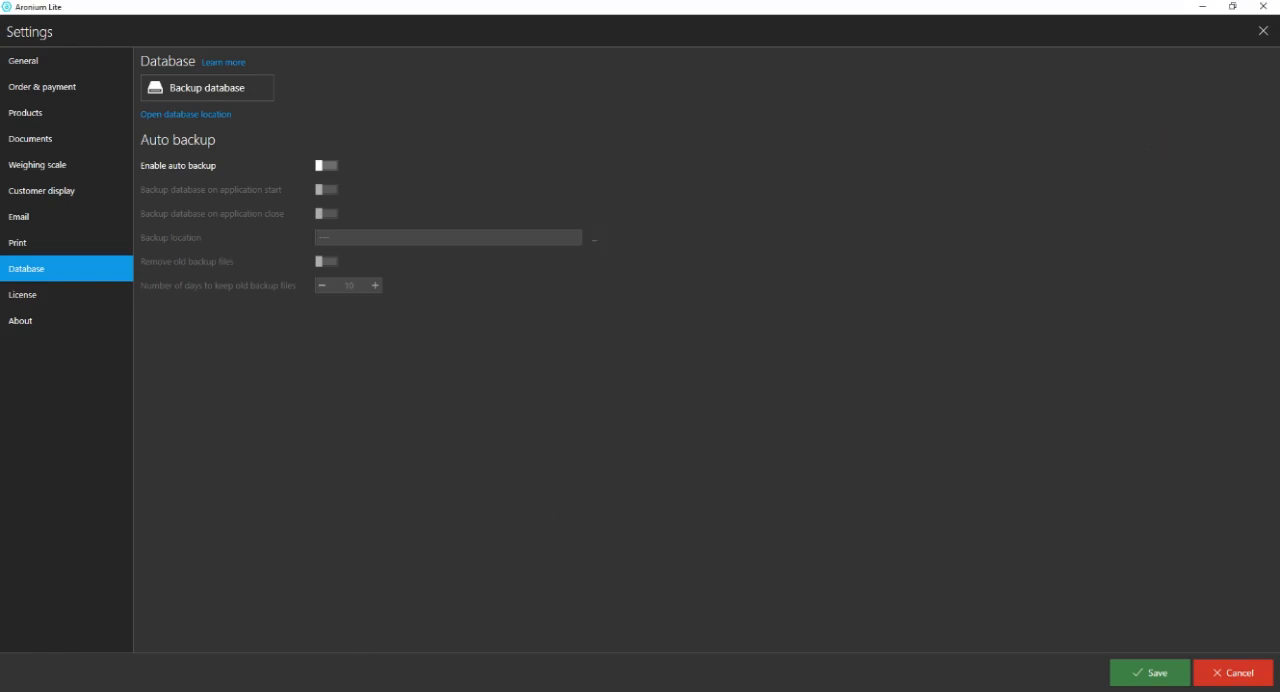
Recap all four topics in the WordPad notes by highlighting them, and minimize the notes.
click(349, 690)
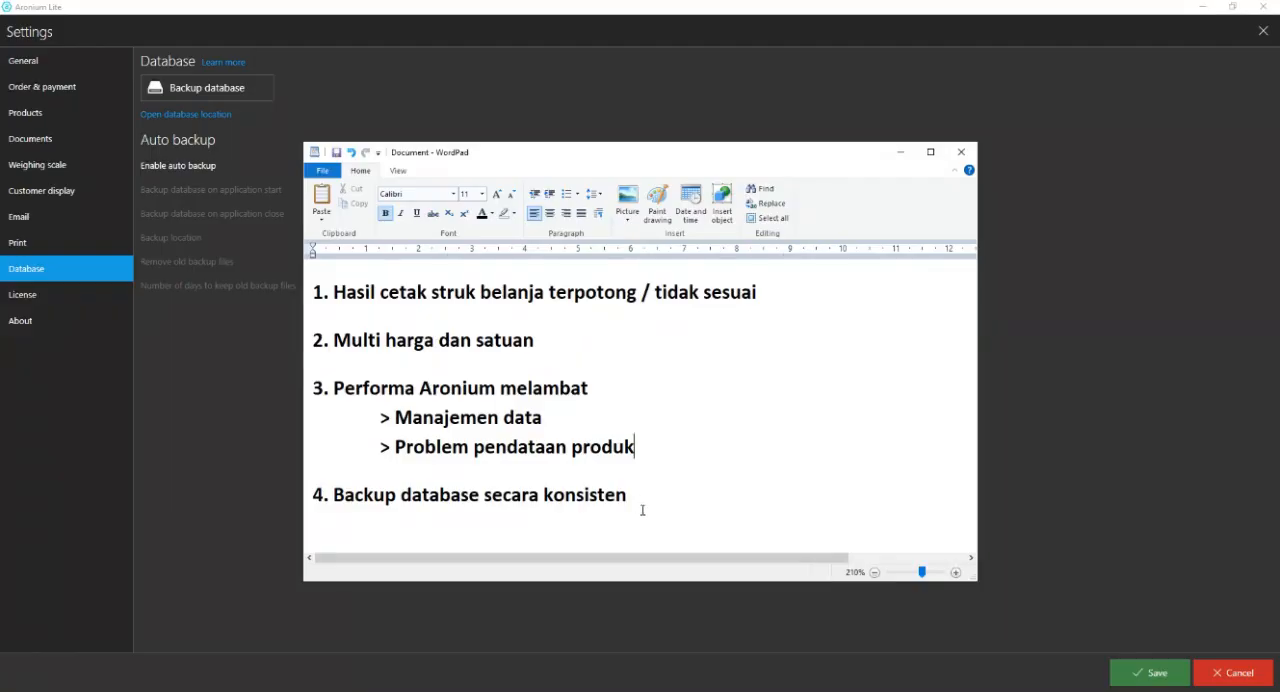
drag(645, 492, 185, 294)
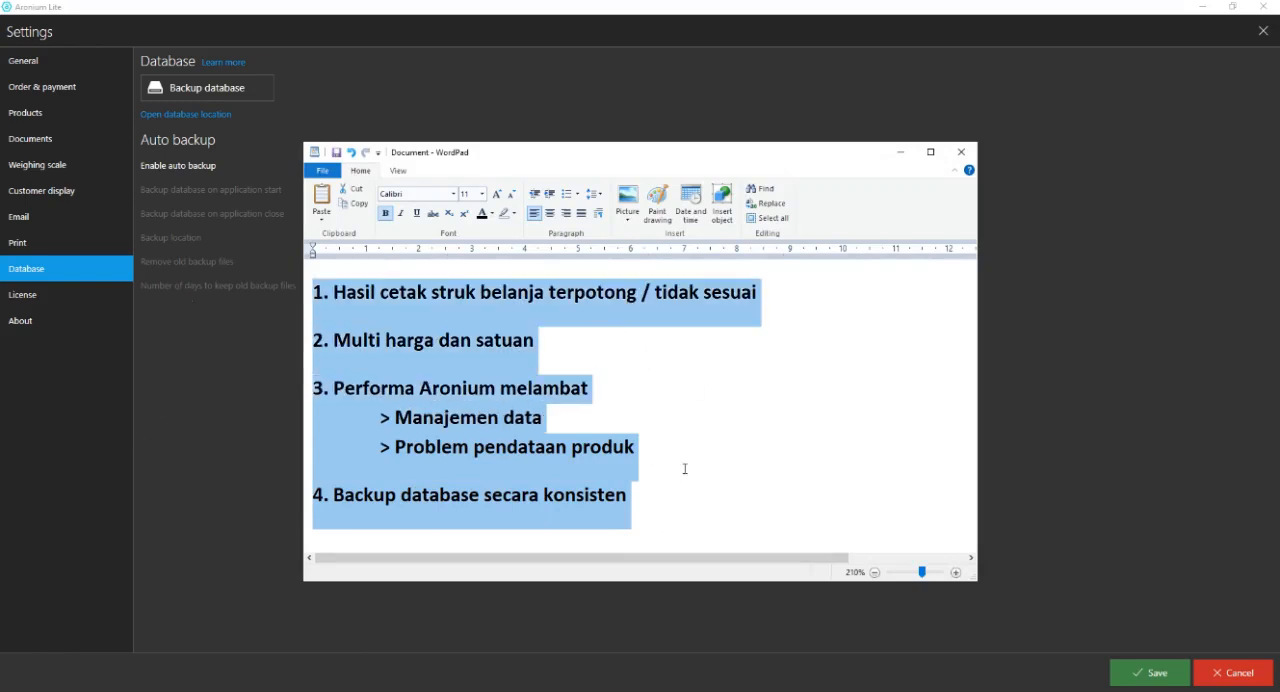
click(725, 503)
drag(703, 500, 13, 313)
click(900, 152)
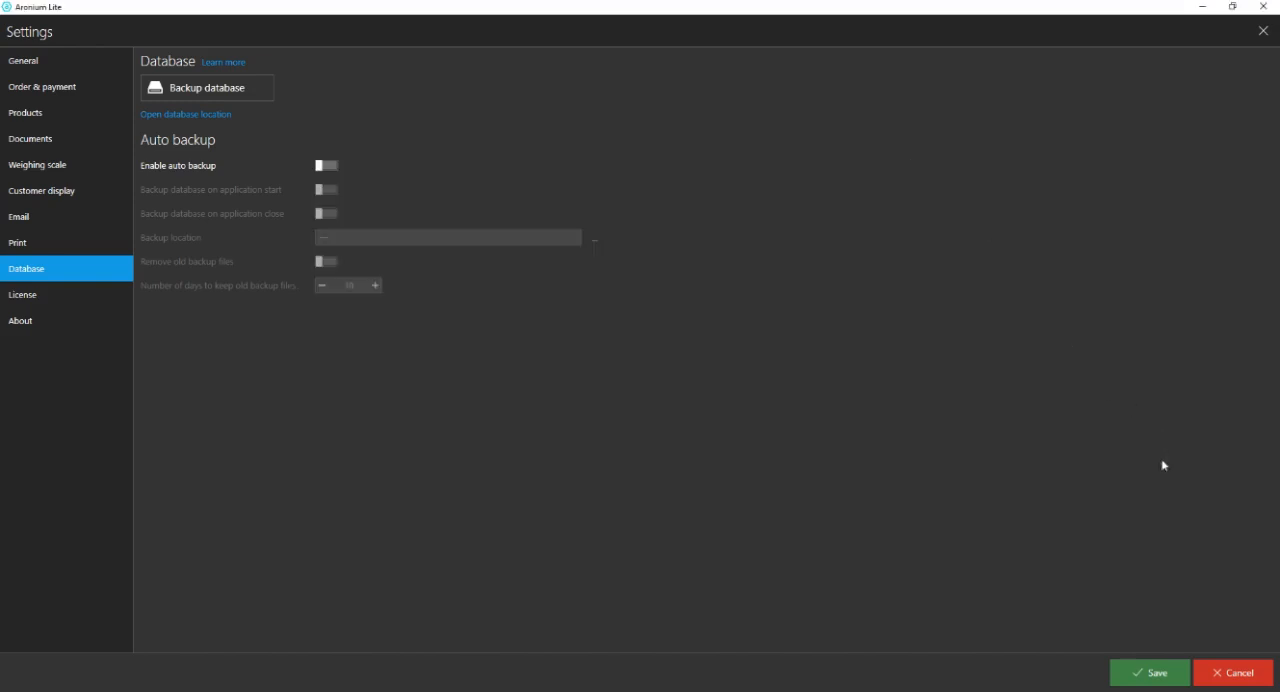